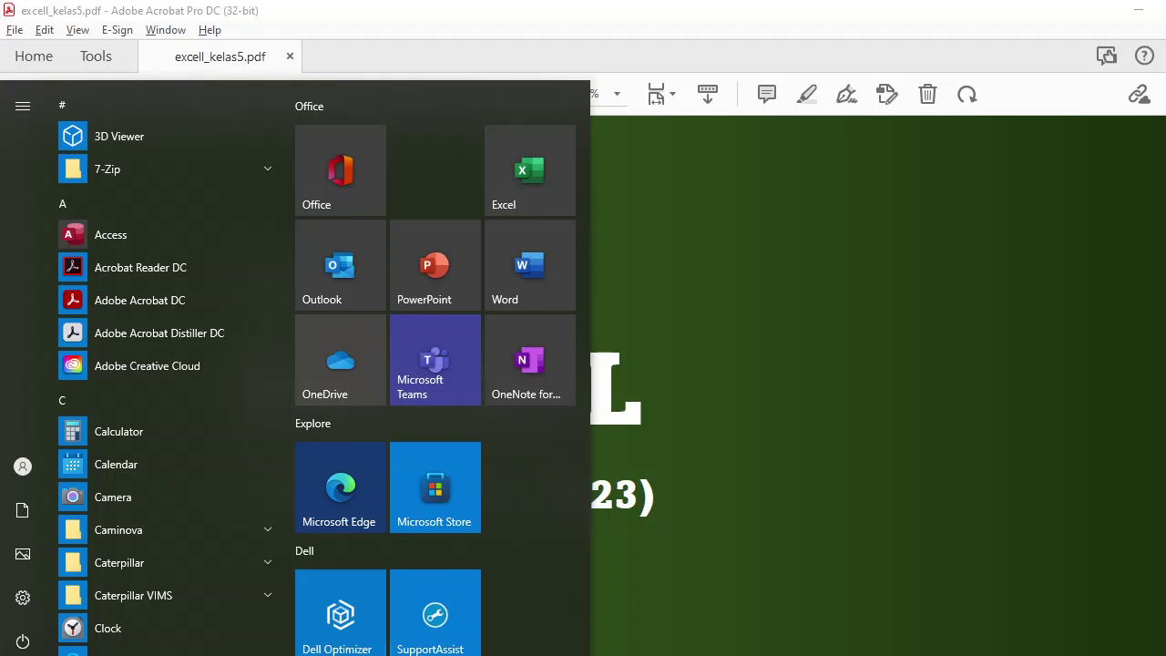
key(super)
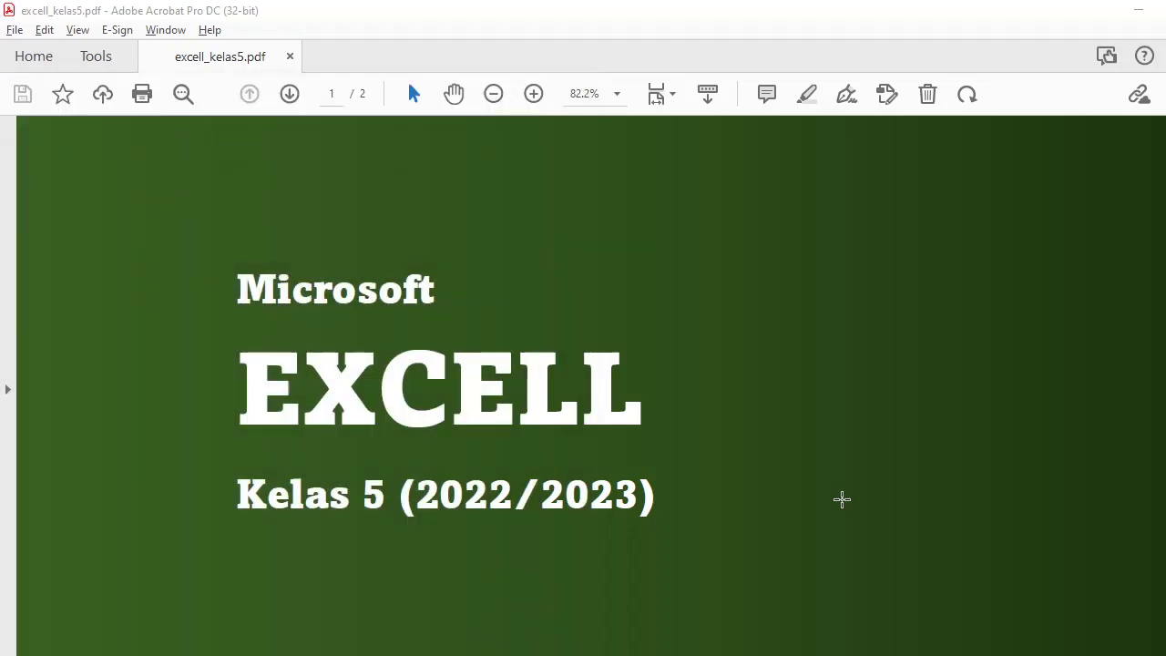
key(super)
key(super)
key(super)
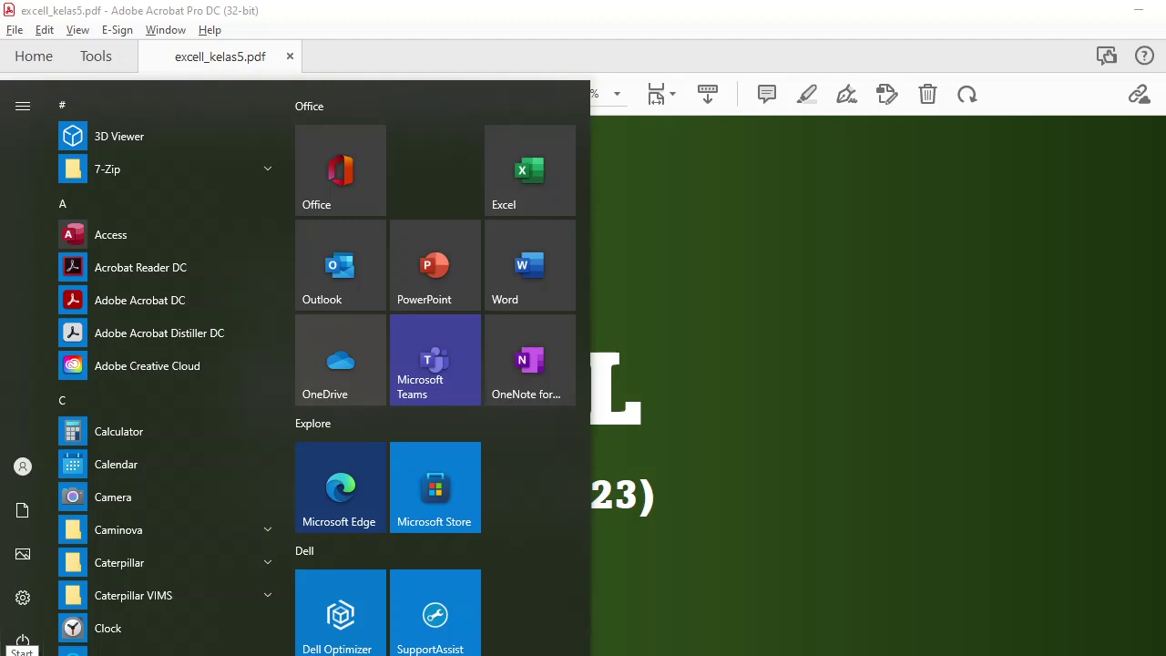
Launch Excel from the pinned Office apps and create a blank workbook.
click(22, 645)
click(22, 645)
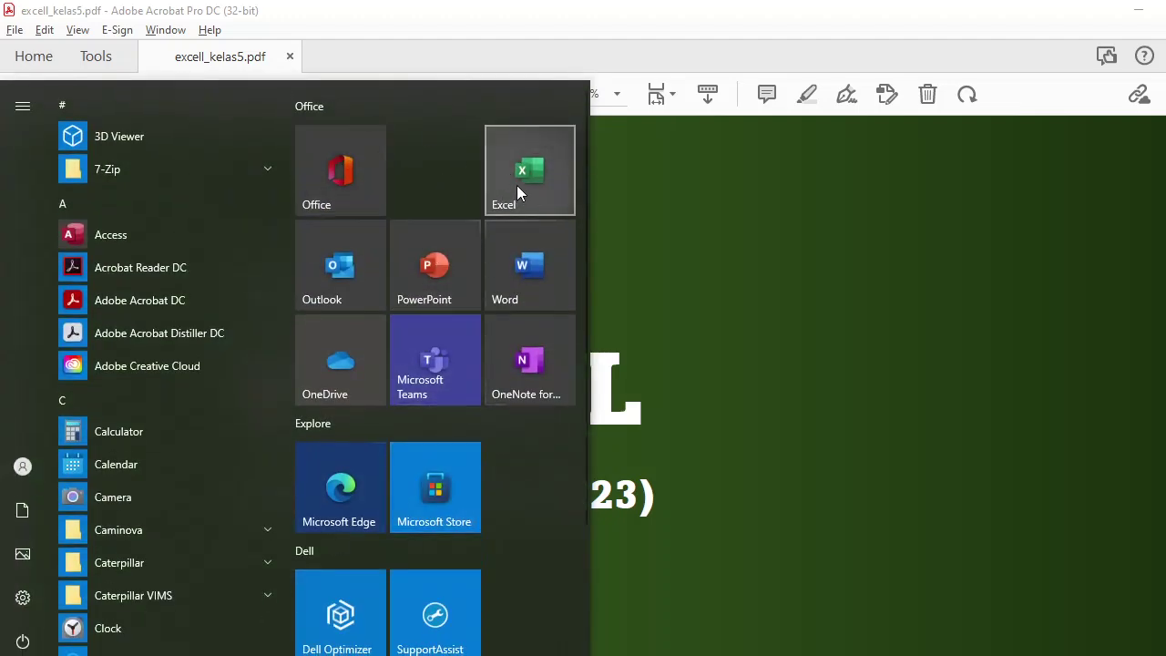
click(517, 185)
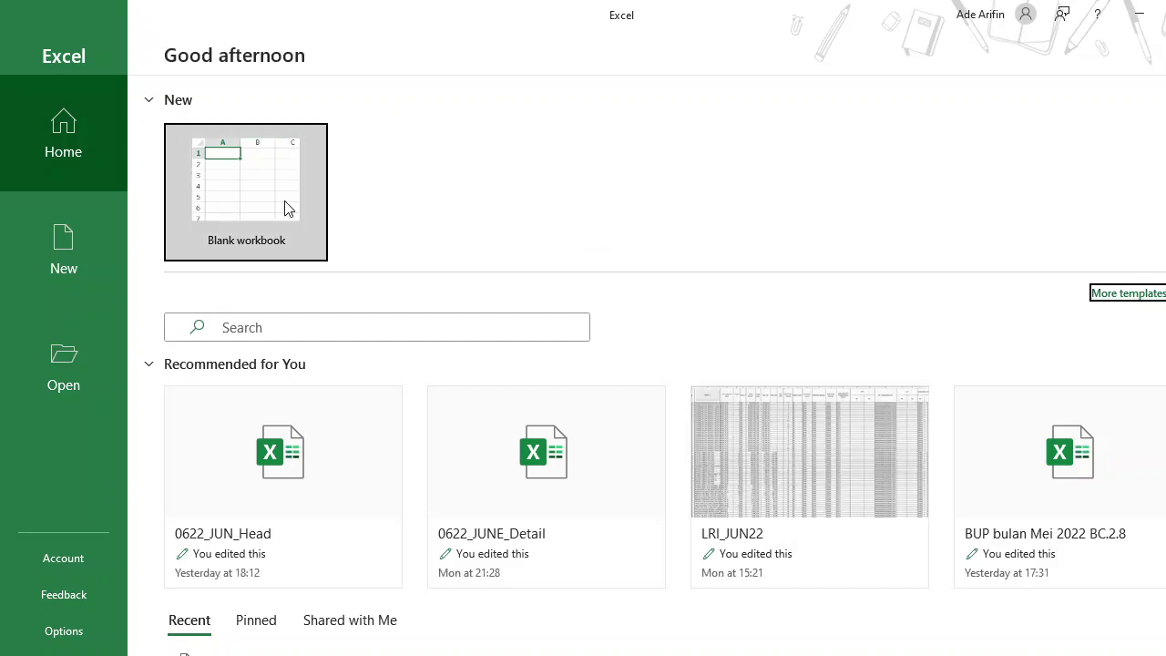
click(258, 189)
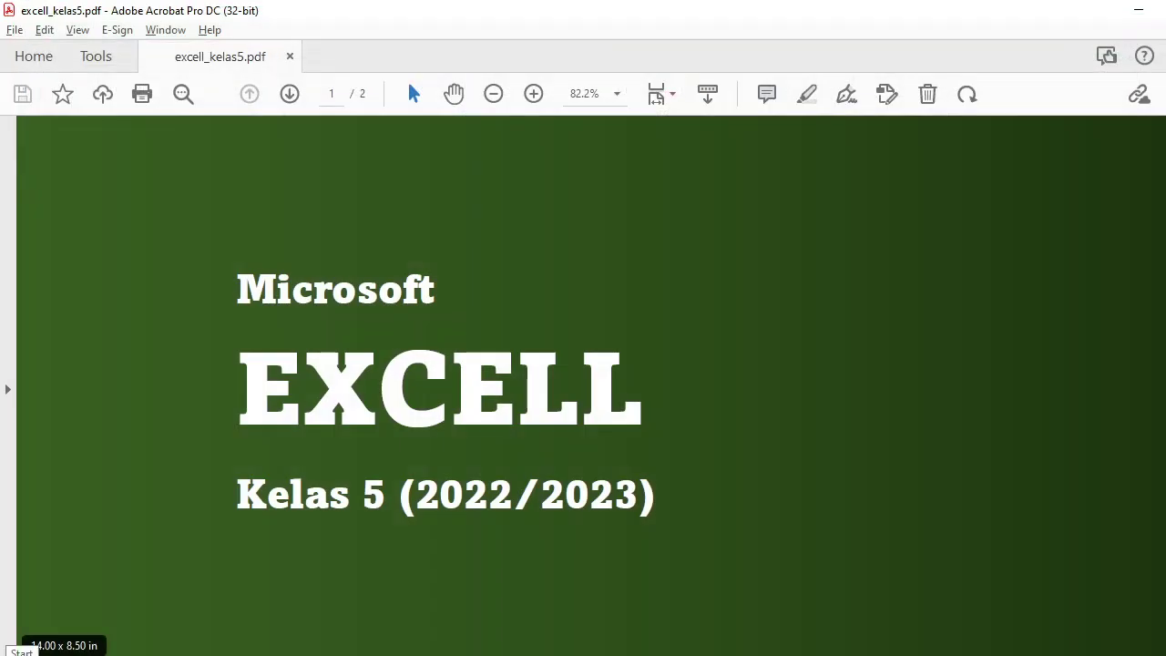
Launch Excel from the alphabetical list of installed apps with a blank workbook, and close it.
key(super)
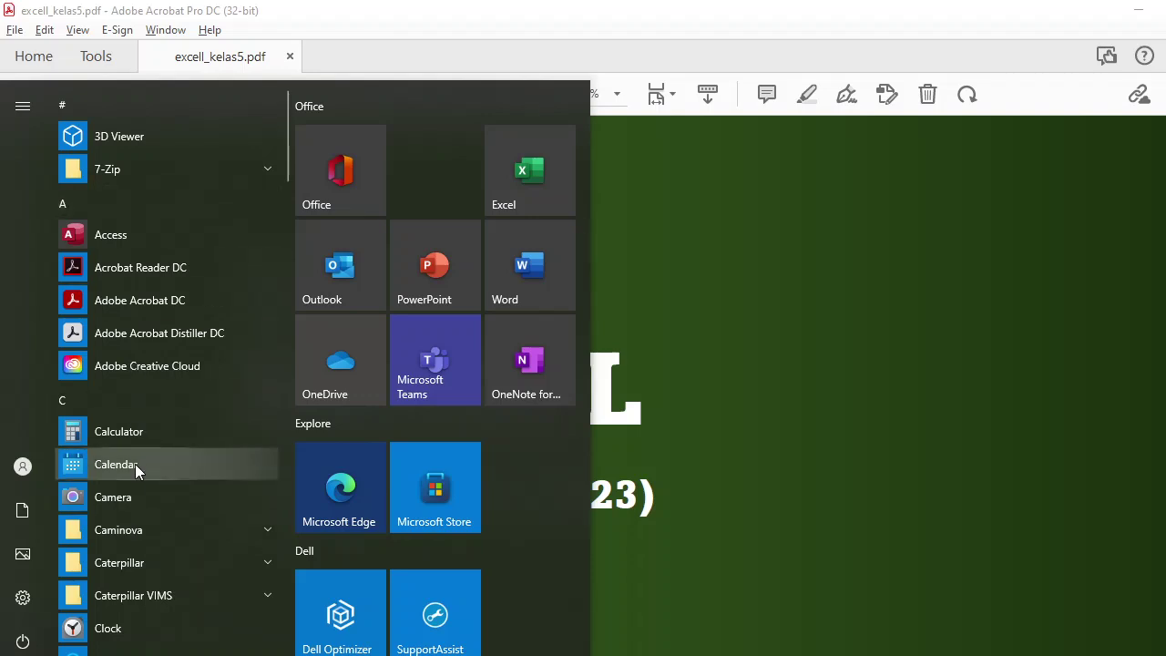
scroll(169, 428, down, 5)
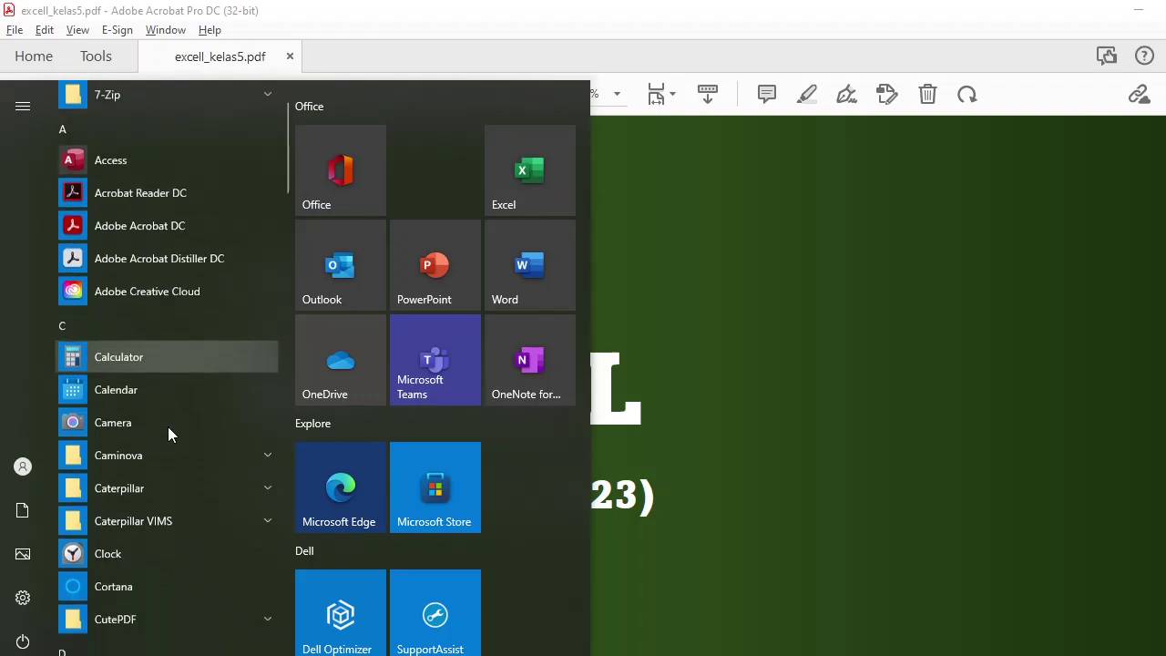
scroll(167, 426, down, 1)
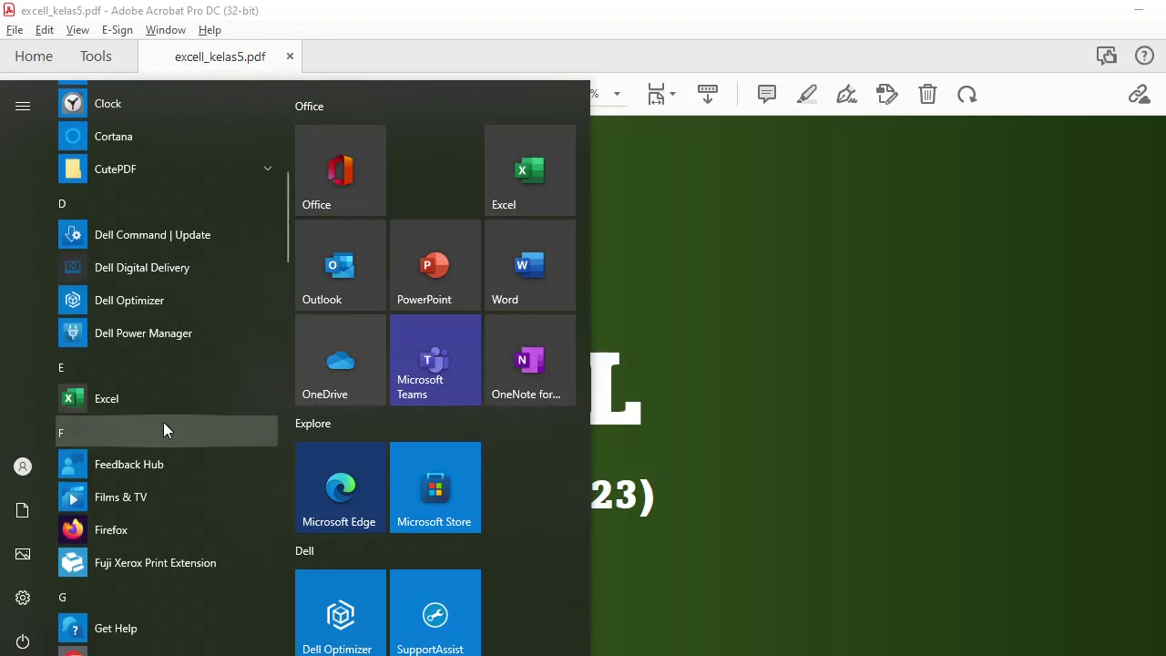
click(114, 400)
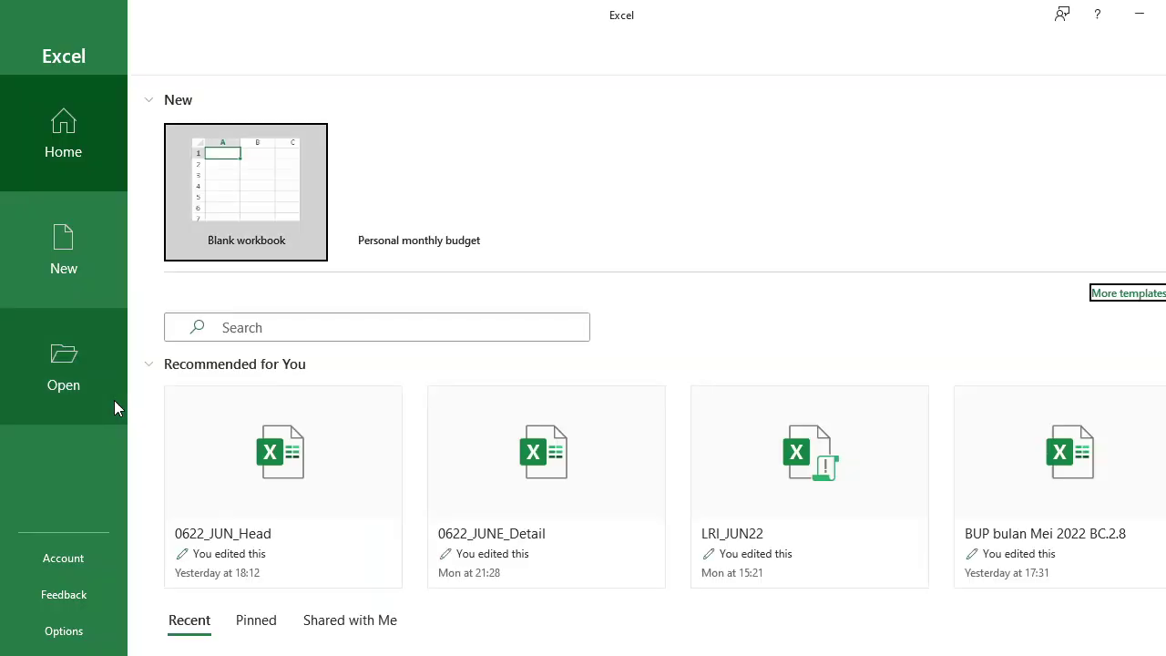
click(242, 164)
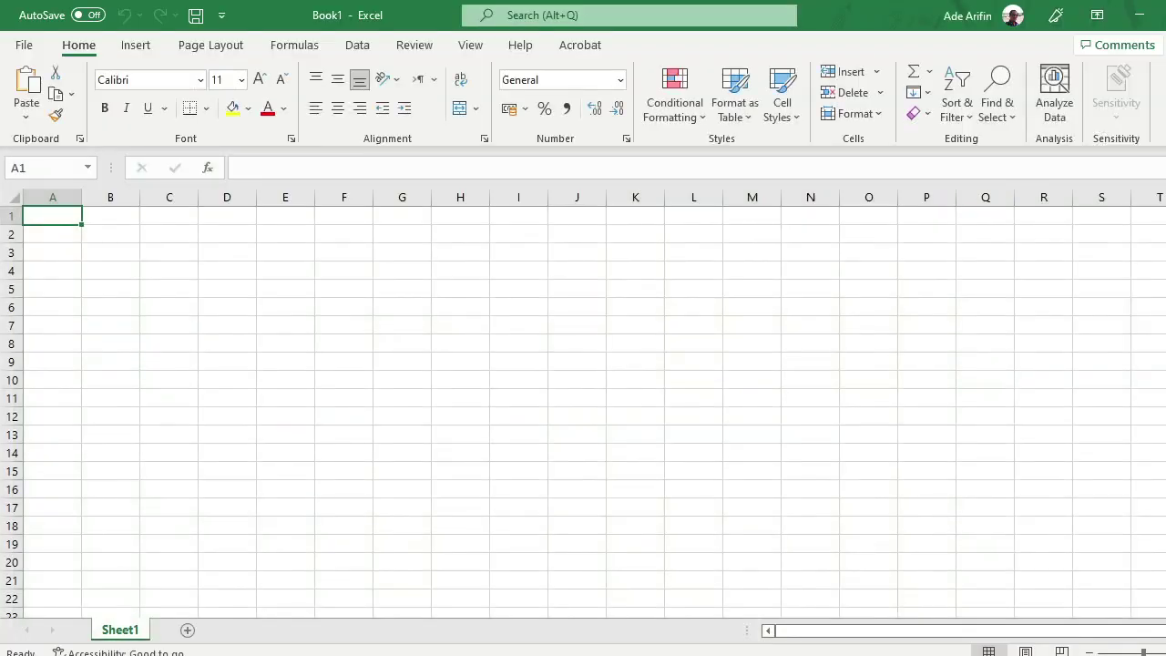
key(alt+F4)
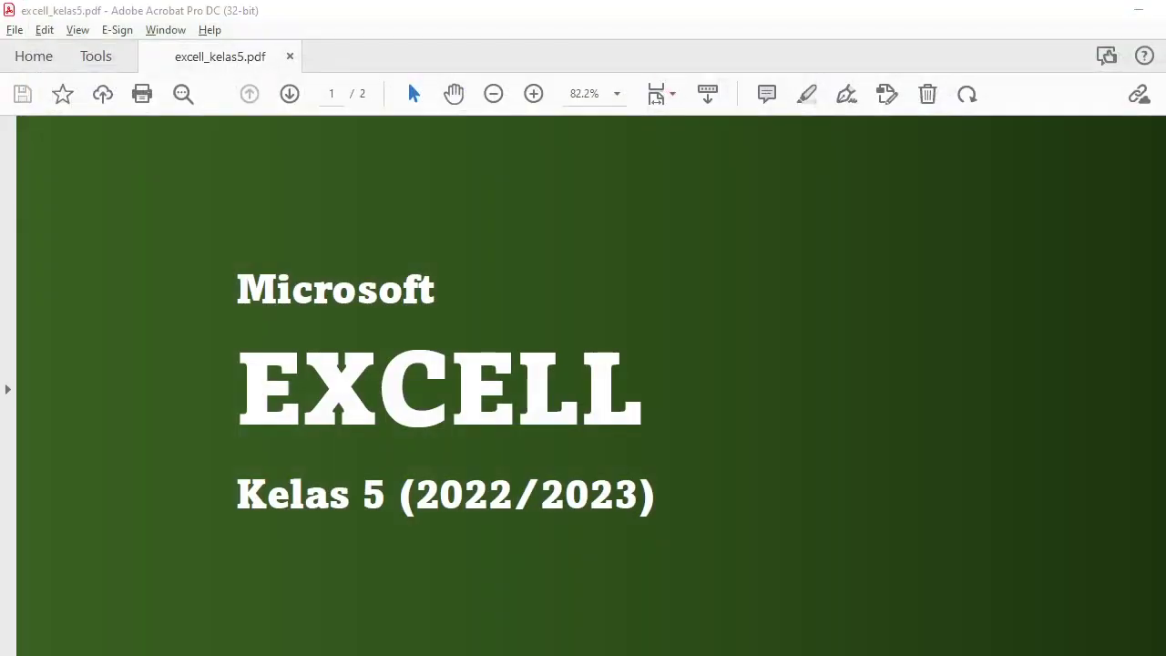
key(super)
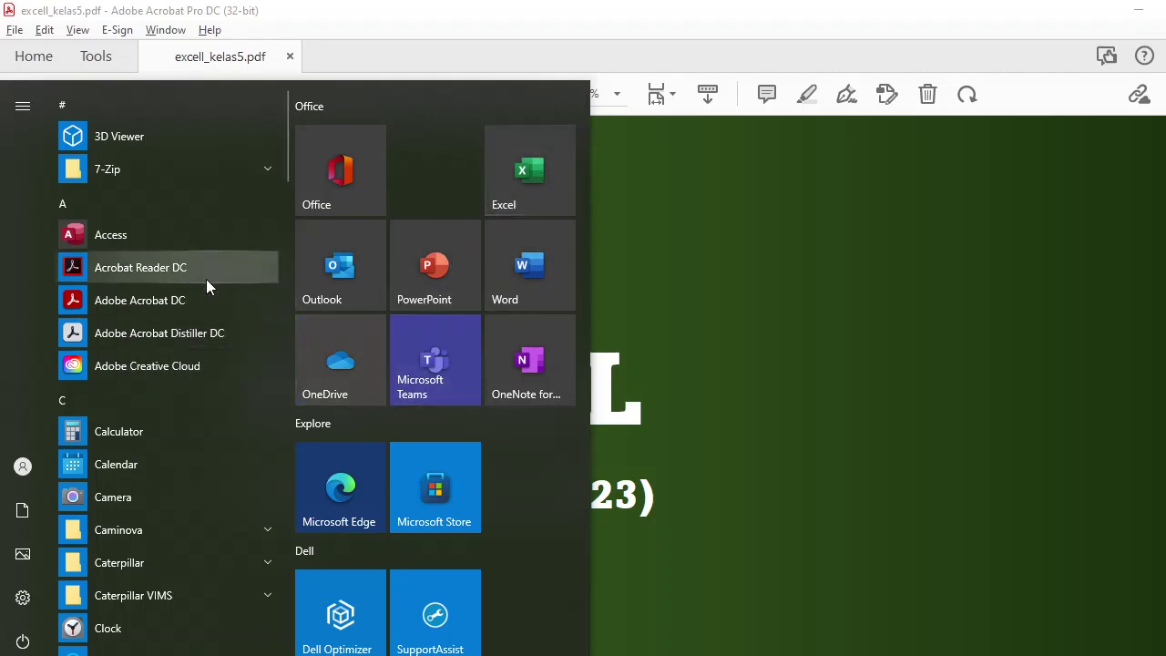
scroll(192, 296, down, 5)
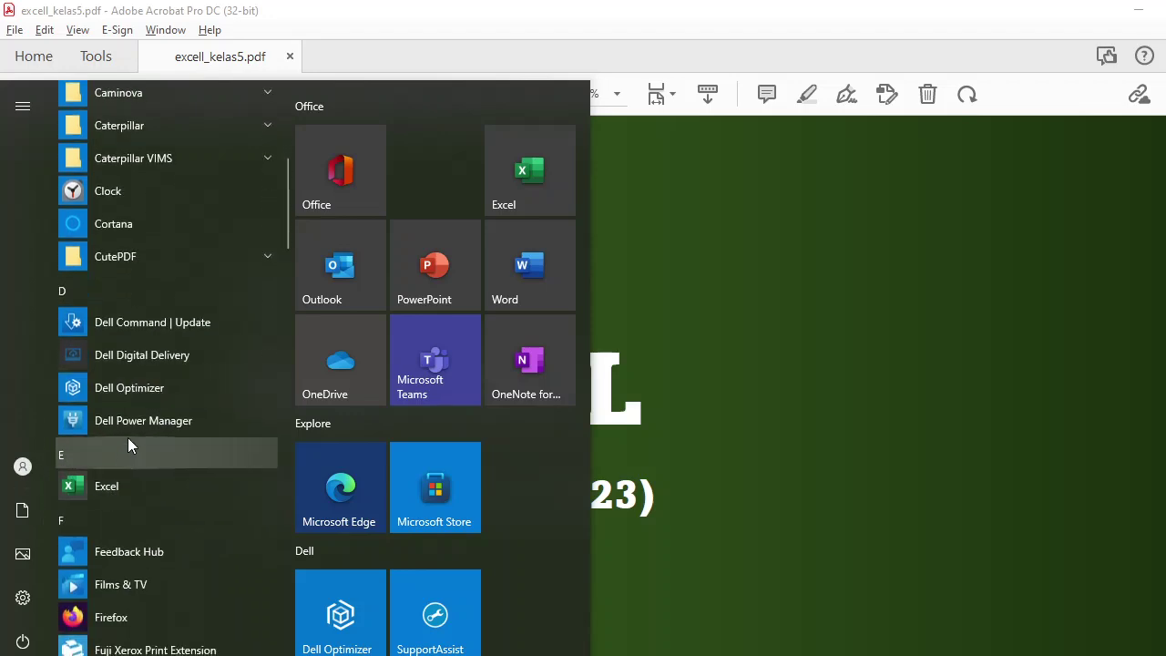
scroll(137, 421, down, 6)
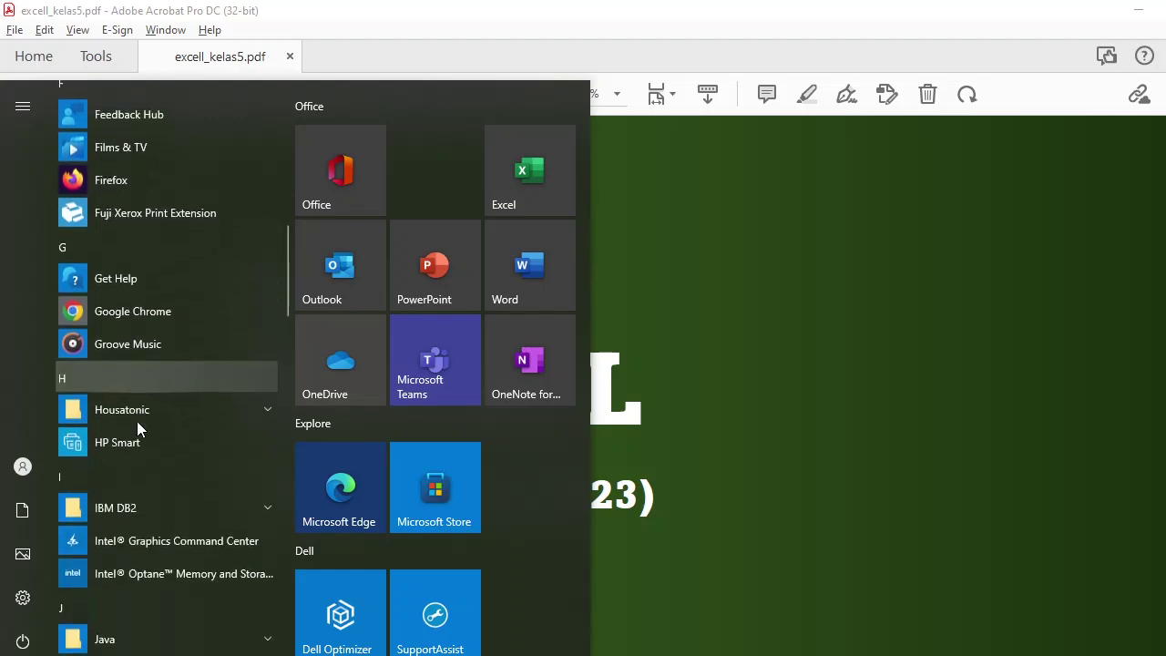
scroll(137, 420, down, 3)
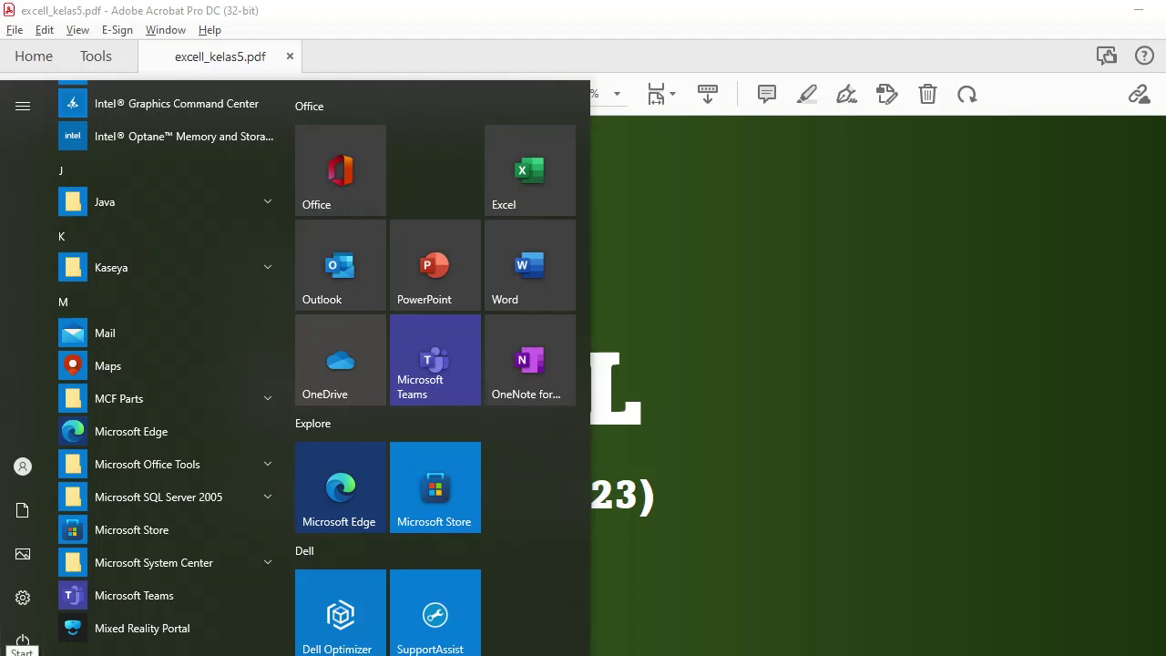
Find Excel by searching Windows for "exc", launch it and create a blank workbook.
click(22, 652)
click(22, 652)
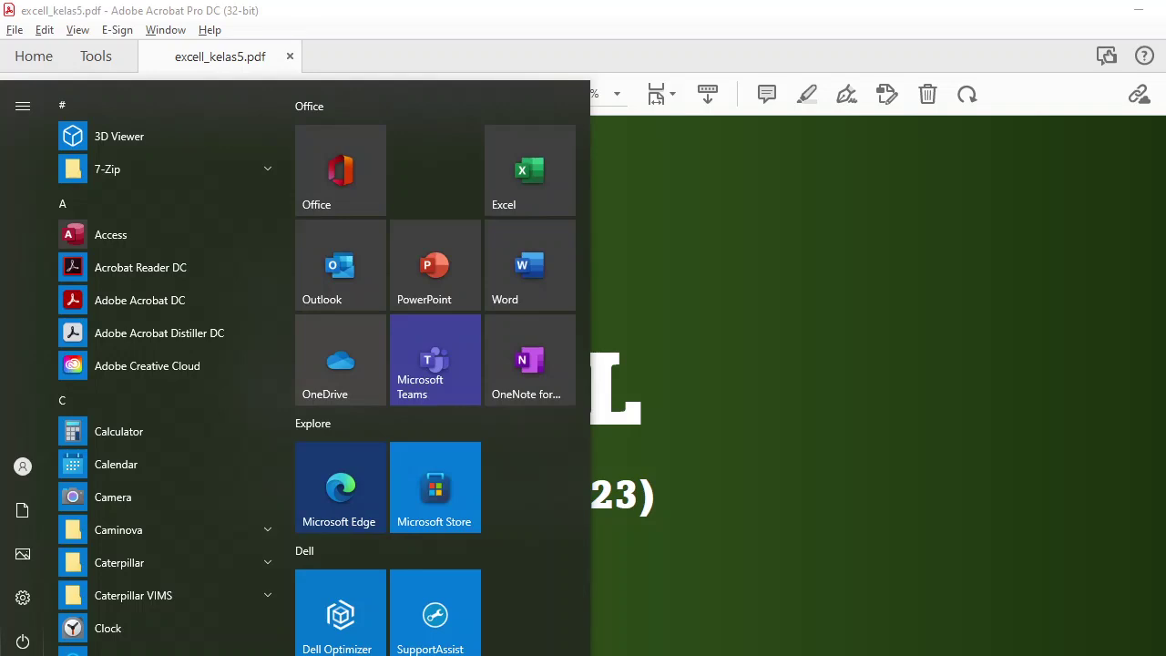
text(exc)
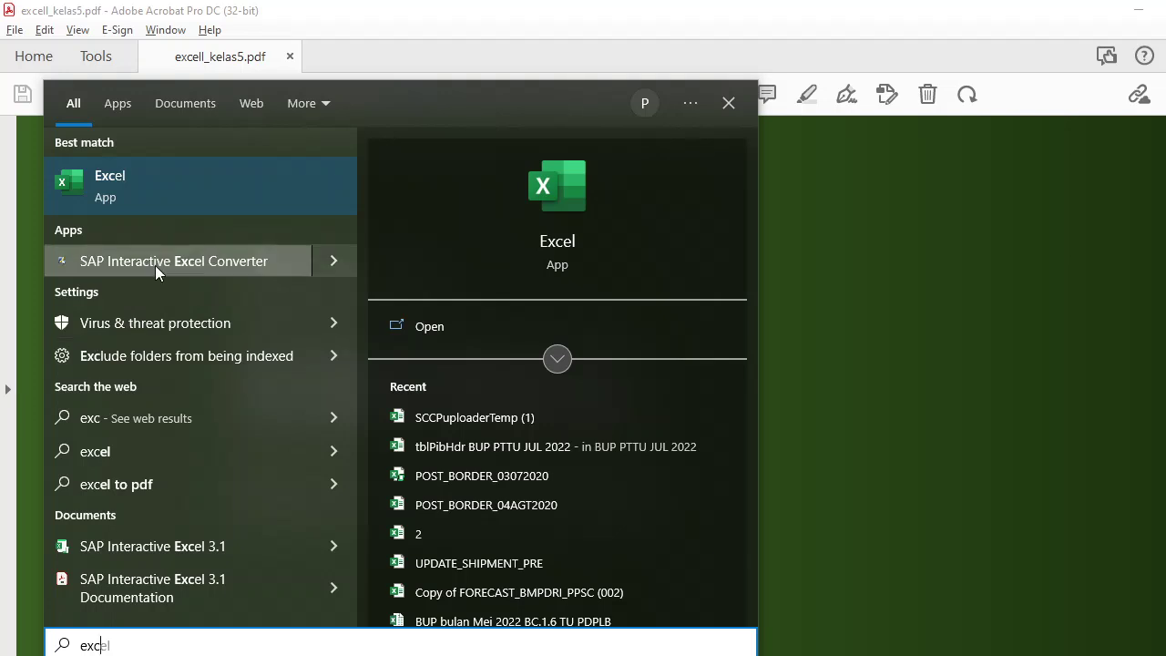
click(210, 196)
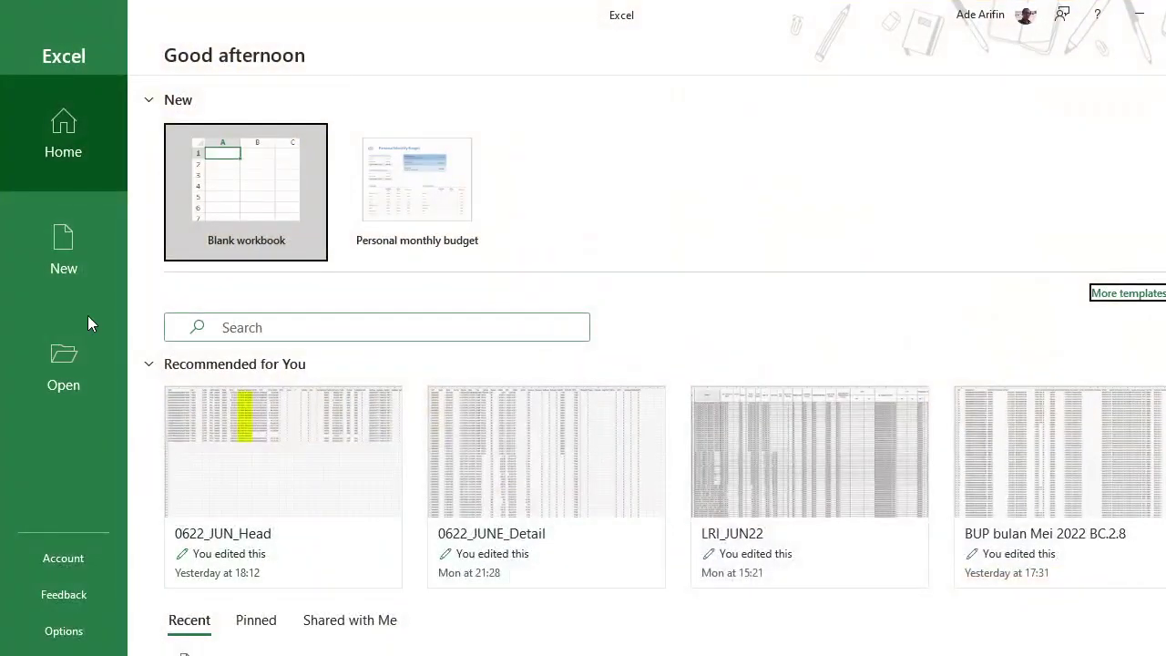
click(241, 189)
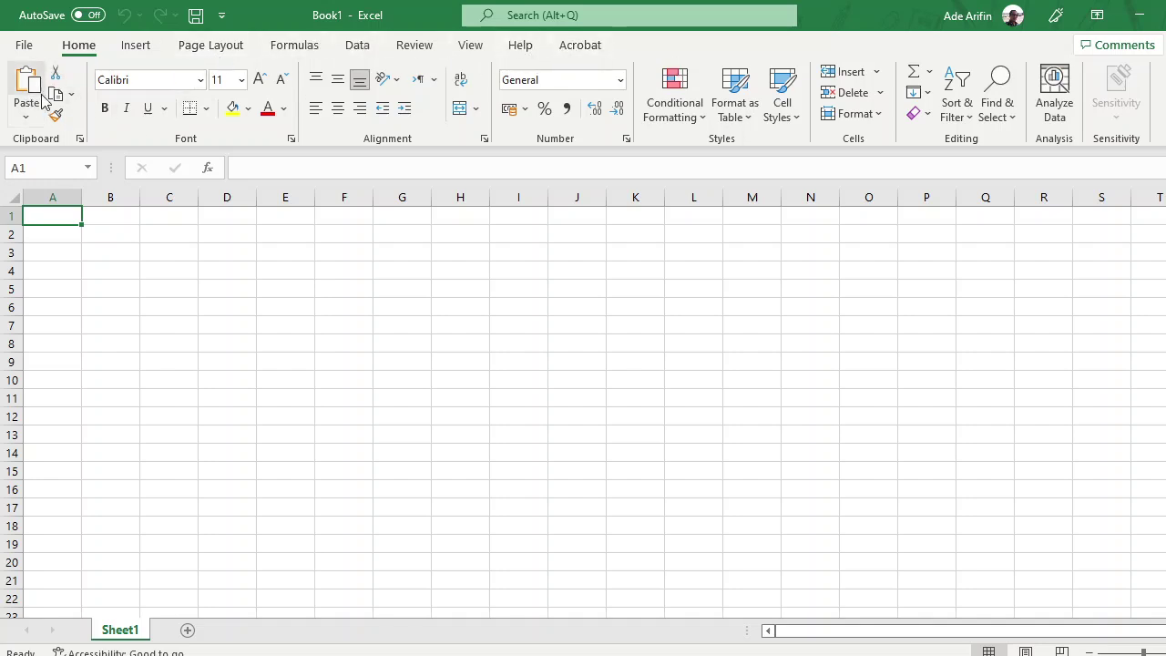
click(137, 48)
click(200, 47)
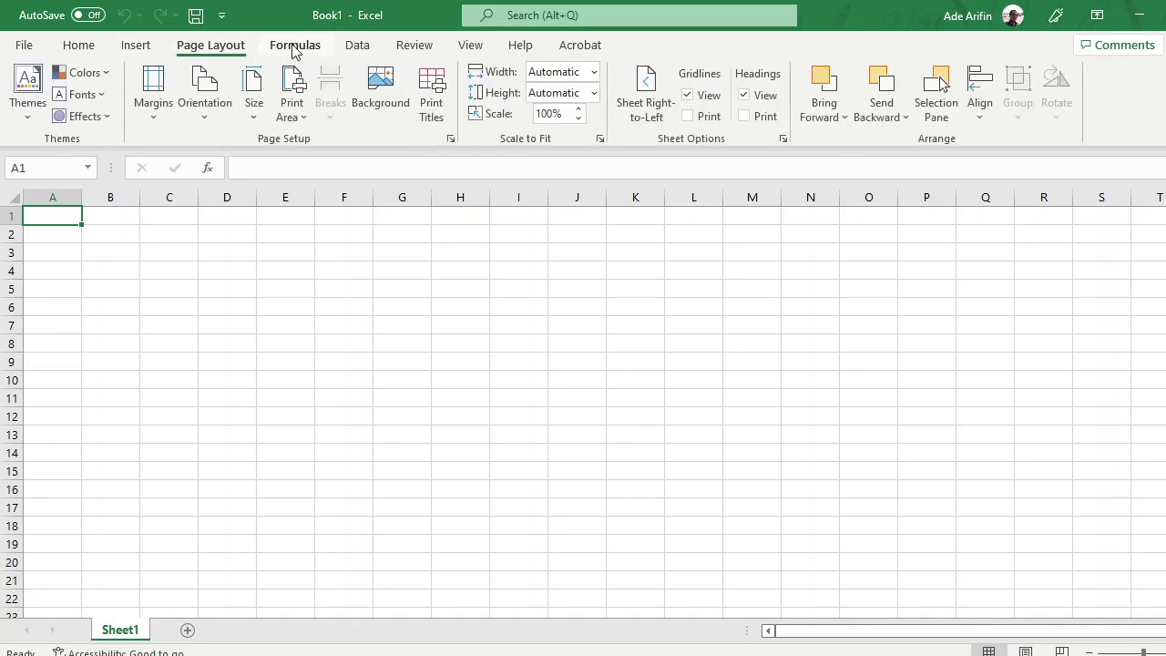
click(294, 47)
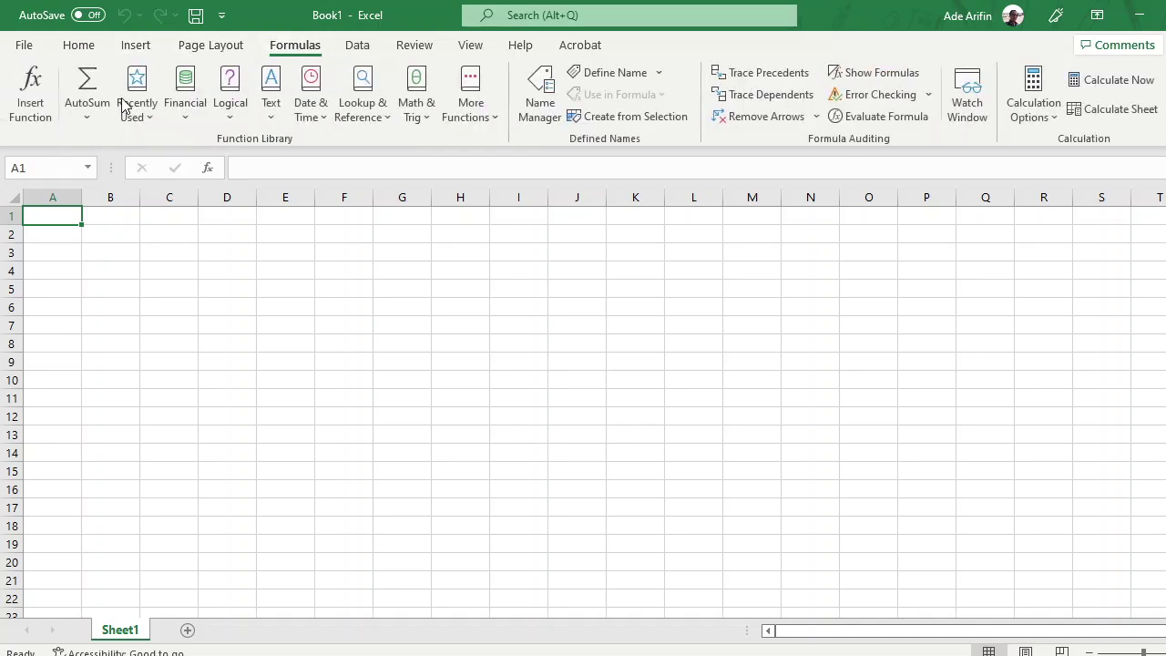
click(81, 47)
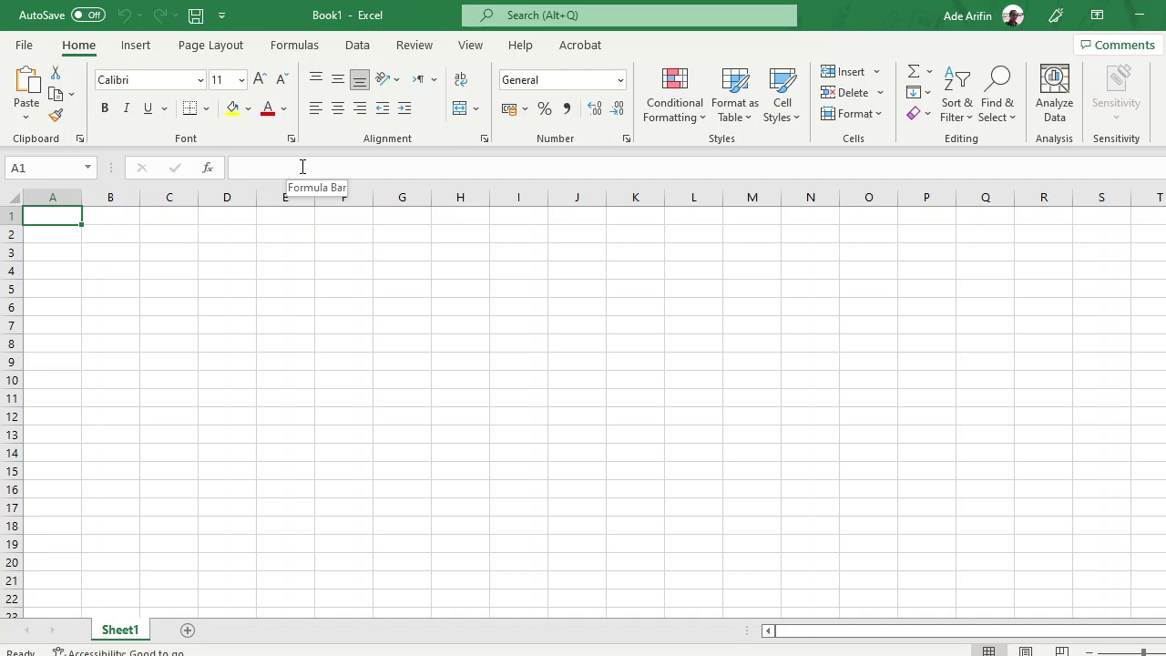
Enter the trial text "tes" in cell A1 and erase it again.
click(417, 169)
text(tes)
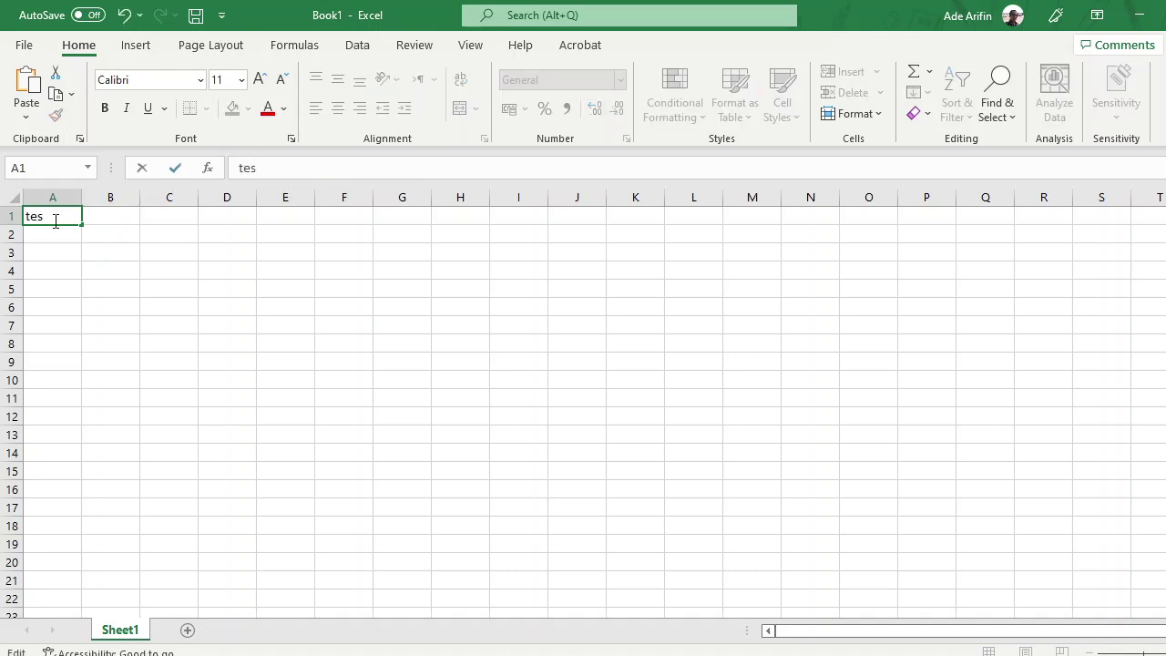
key(BackSpace)
key(BackSpace)
key(BackSpace)
click(46, 237)
click(57, 302)
click(53, 250)
click(49, 229)
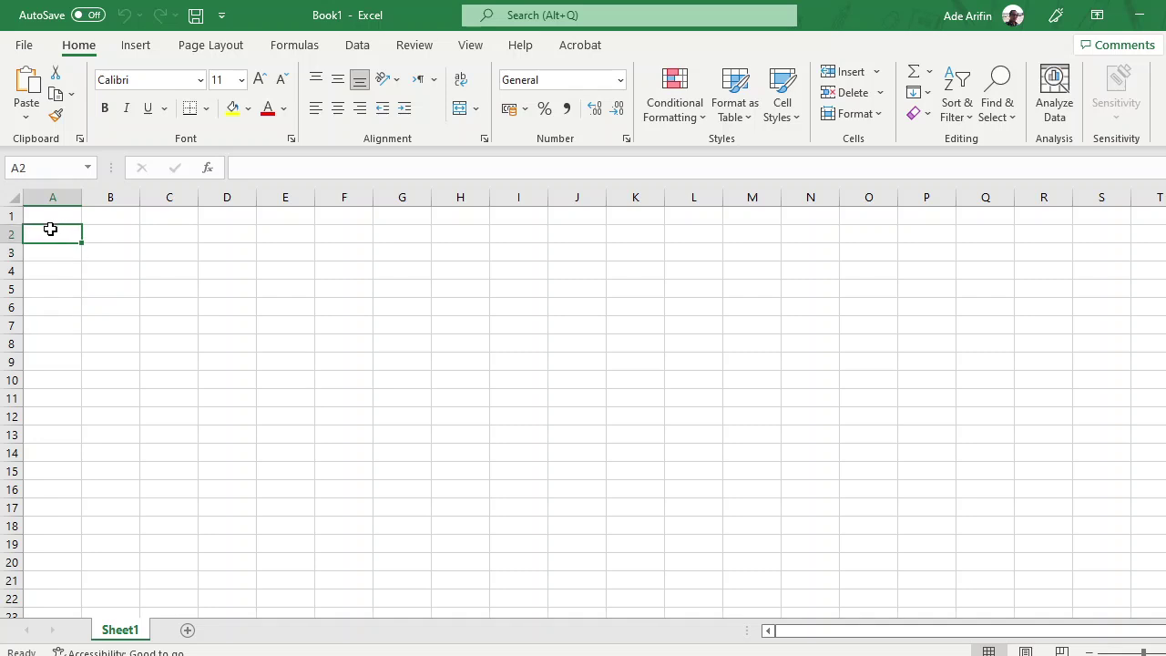
click(49, 216)
click(47, 236)
click(55, 213)
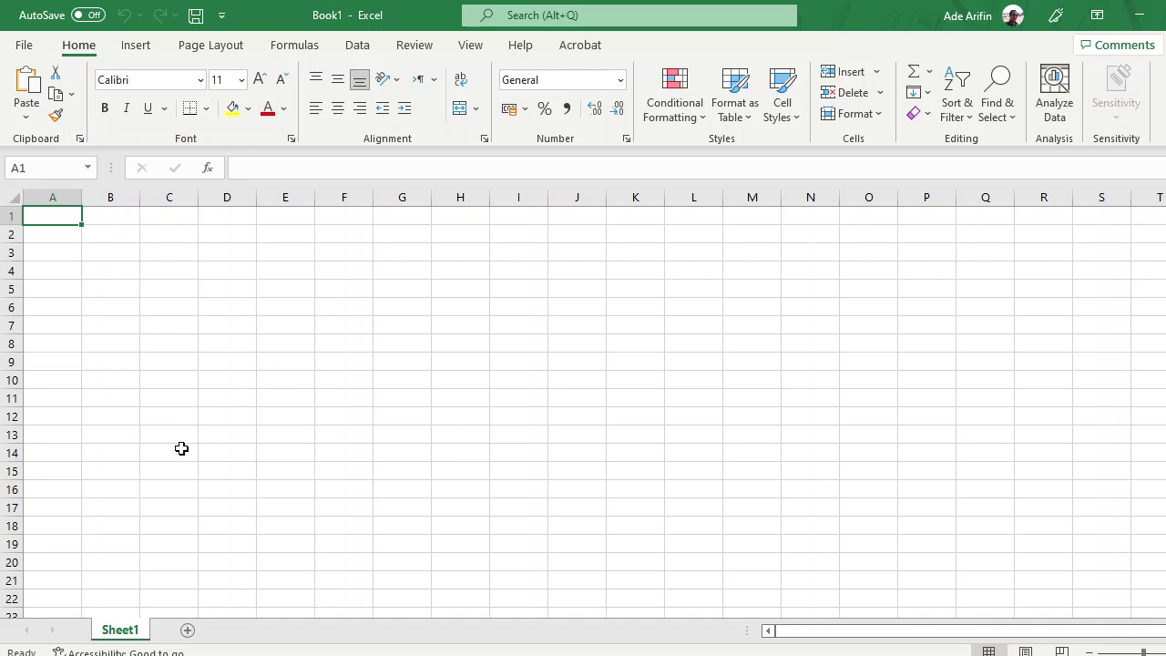
Add a second worksheet to the workbook and make it the active sheet.
click(187, 630)
click(122, 633)
click(176, 632)
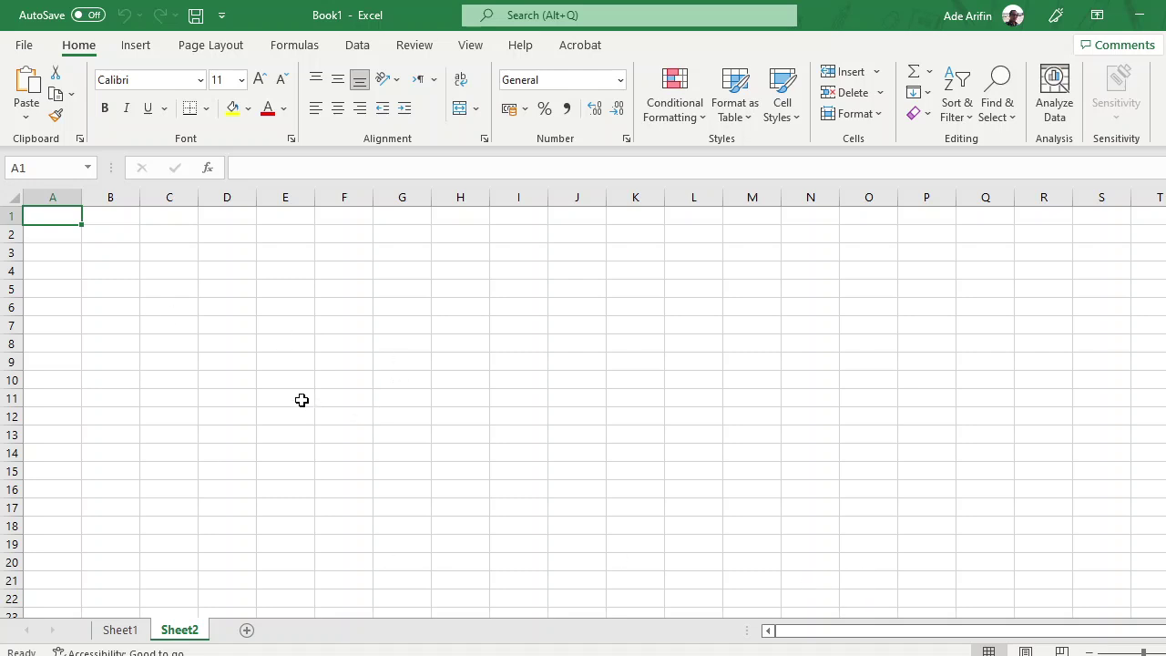
Enter the column heading "NO" in cell A1 of the new sheet.
scroll(302, 400, up, 3)
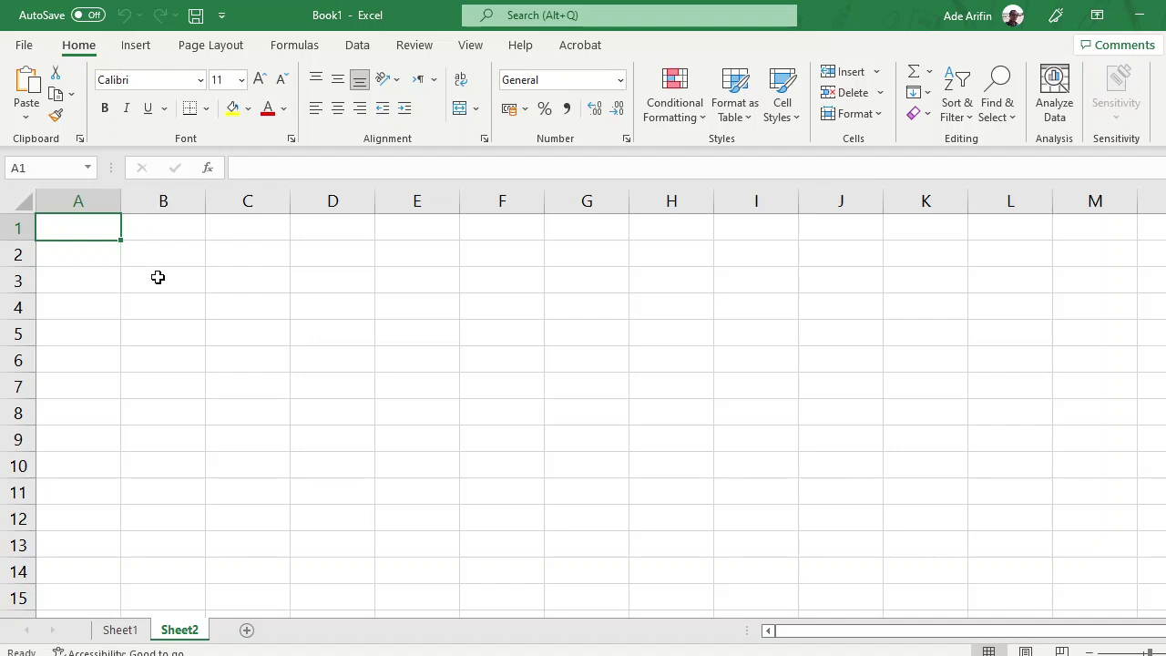
ctrl+scroll(158, 277, up, 1)
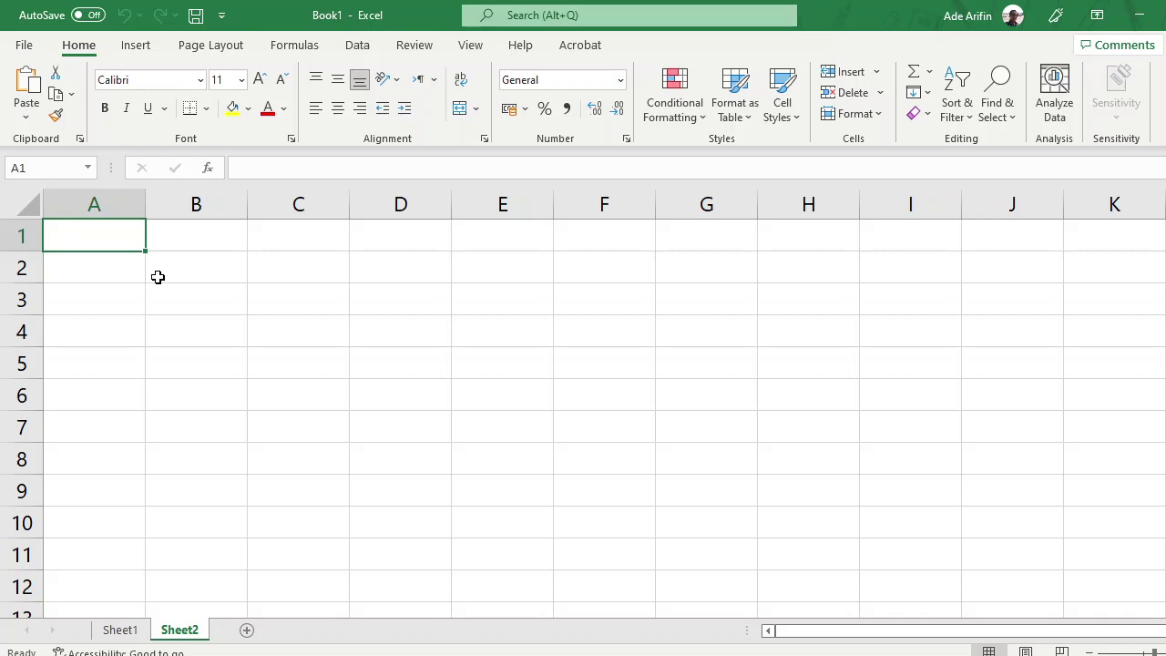
text(no)
key(BackSpace)
key(BackSpace)
text(N)
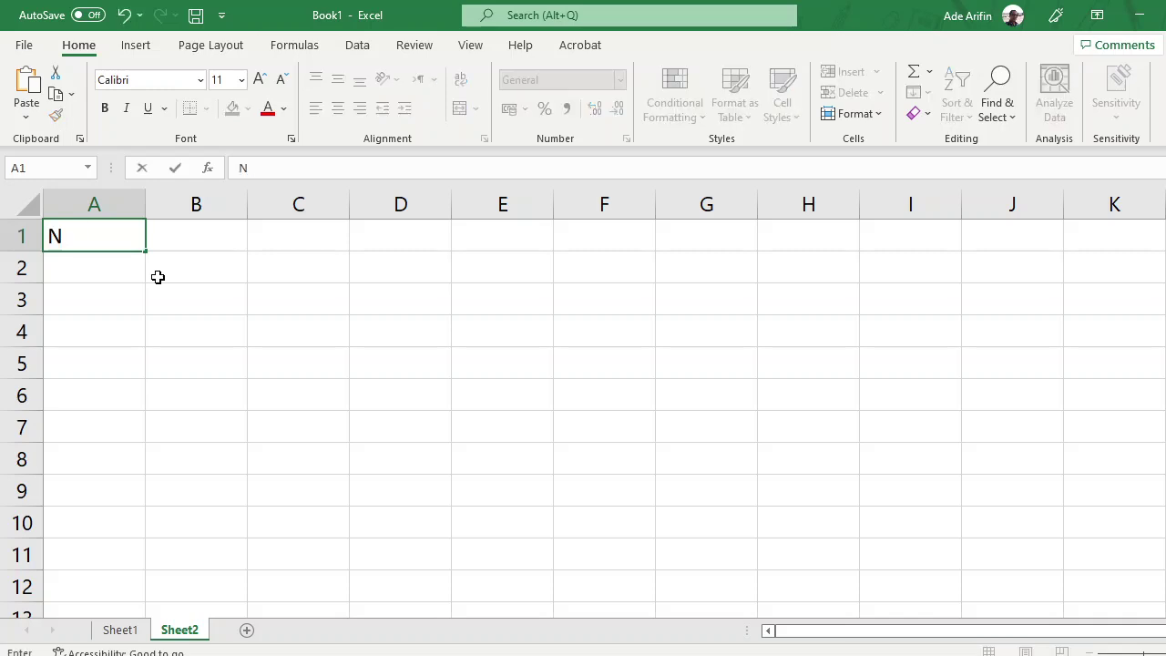
text(O)
key(Return)
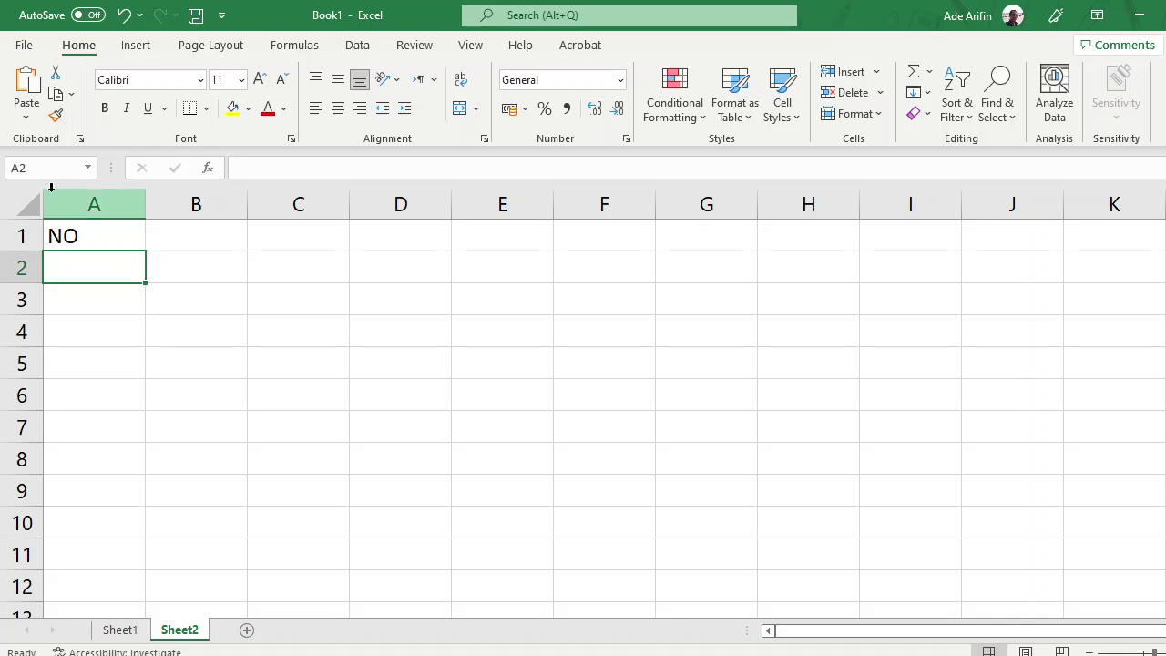
Go to cell B1 by its cell reference and enter the column heading "NAMA BARANG".
click(195, 238)
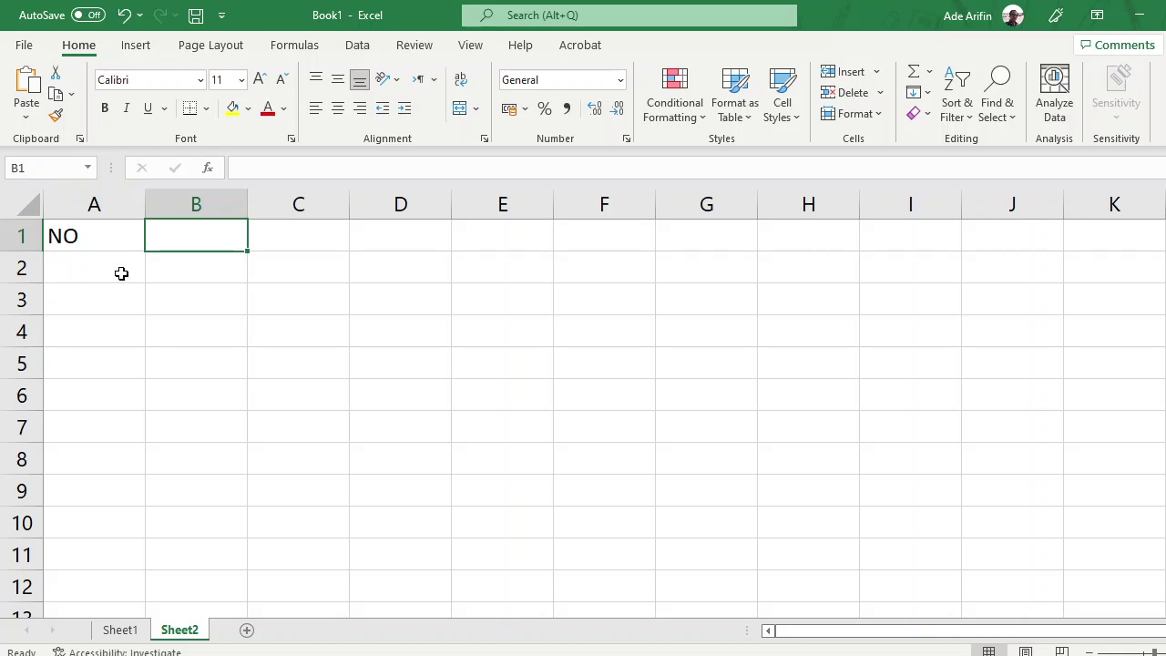
click(122, 273)
click(48, 167)
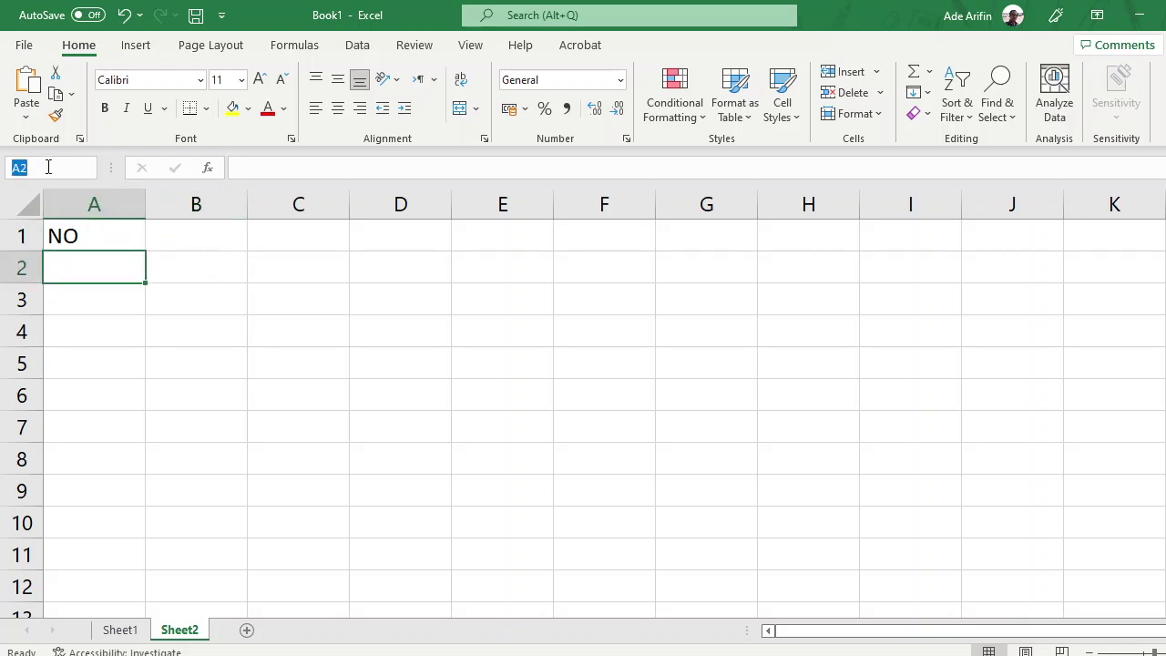
text(B1)
key(Return)
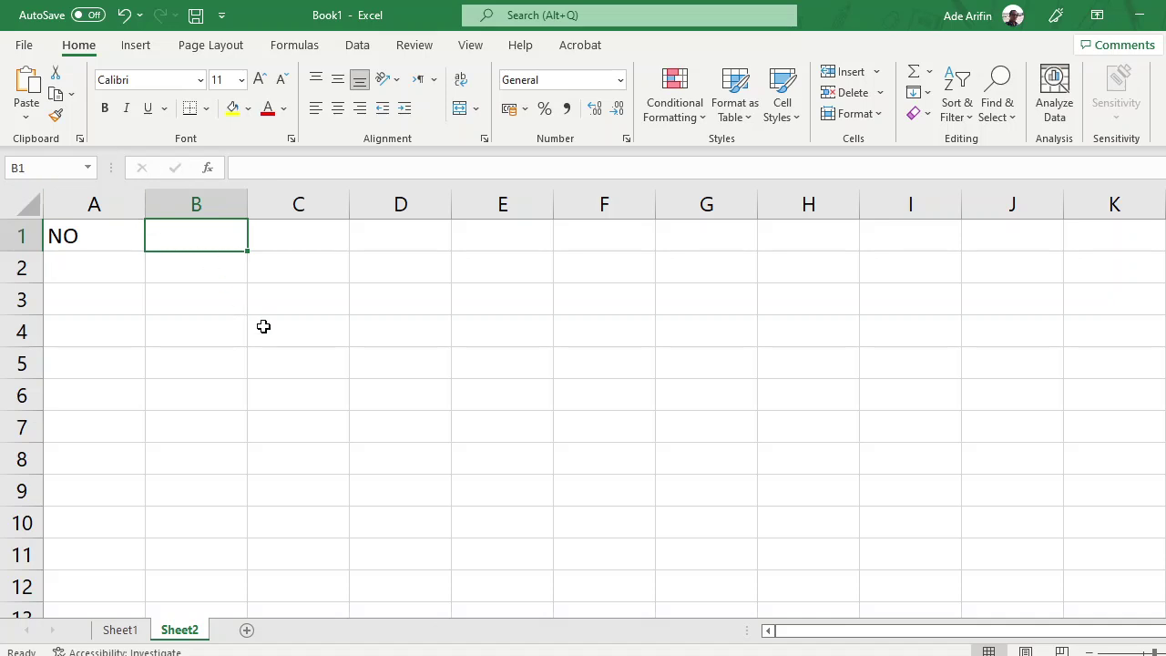
text(NAMA BARANG)
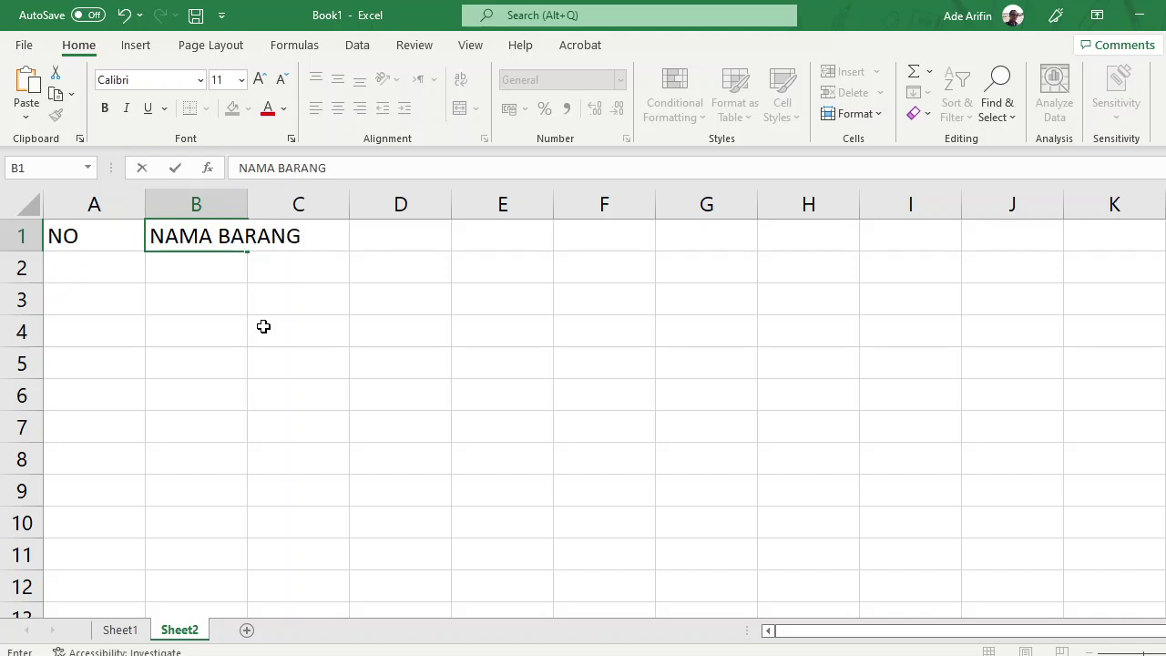
key(Return)
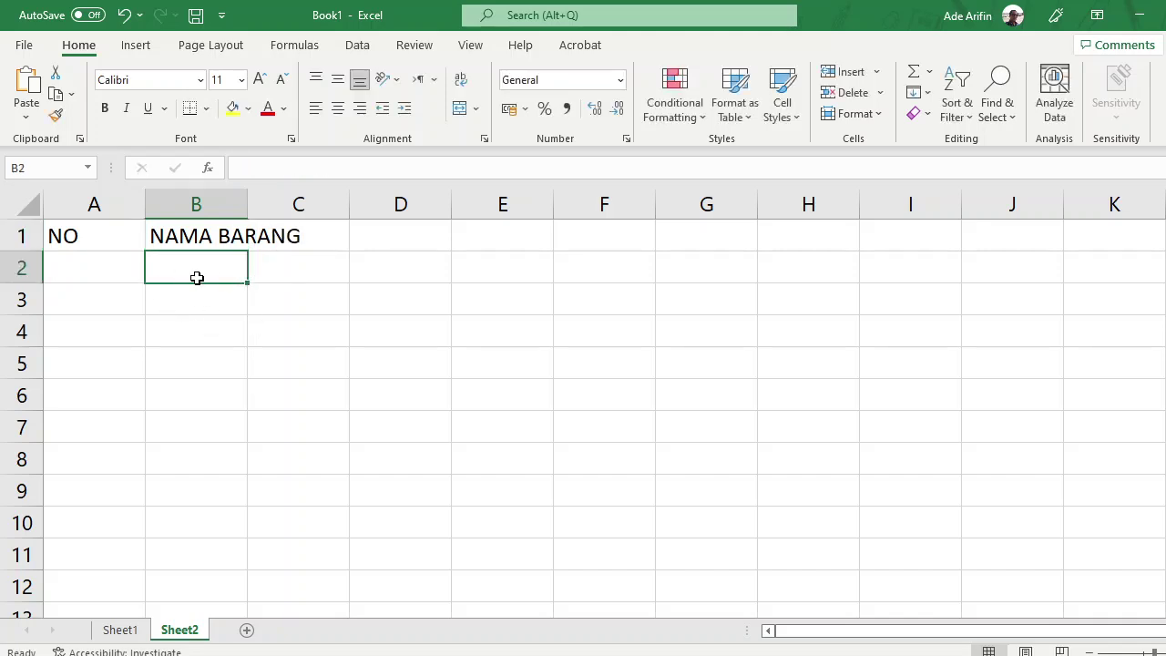
Enter the column headings "JUMLAH", "HARGA SATUAN" and "TOTAL" in cells C1, D1 and E1.
click(301, 237)
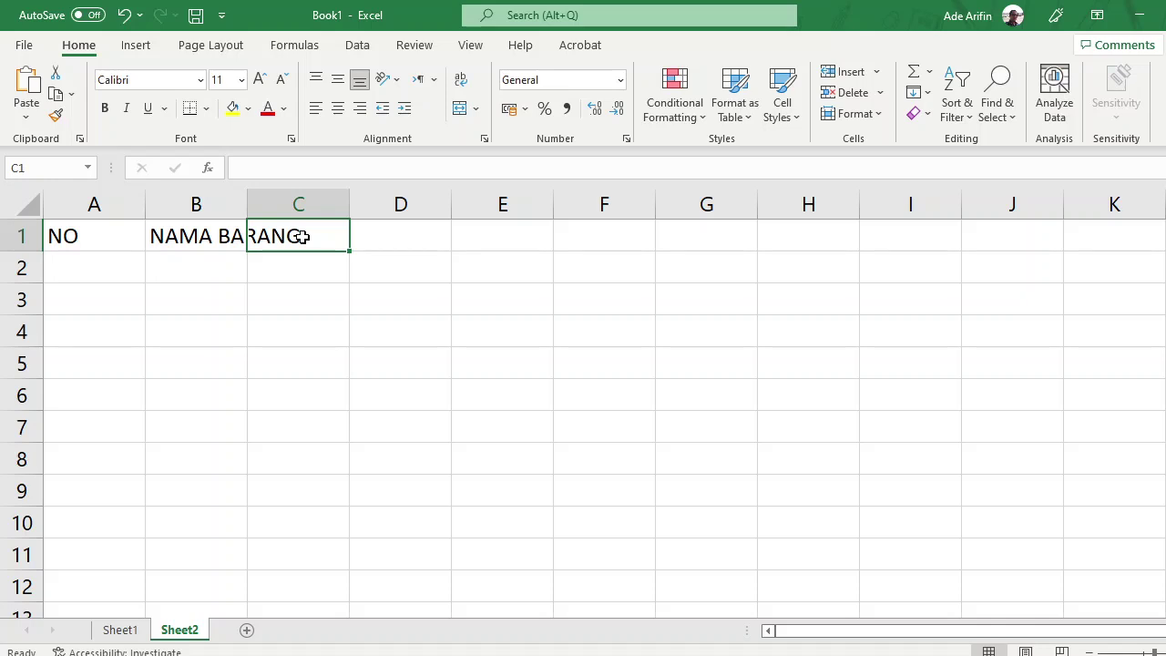
text(JUMLAH)
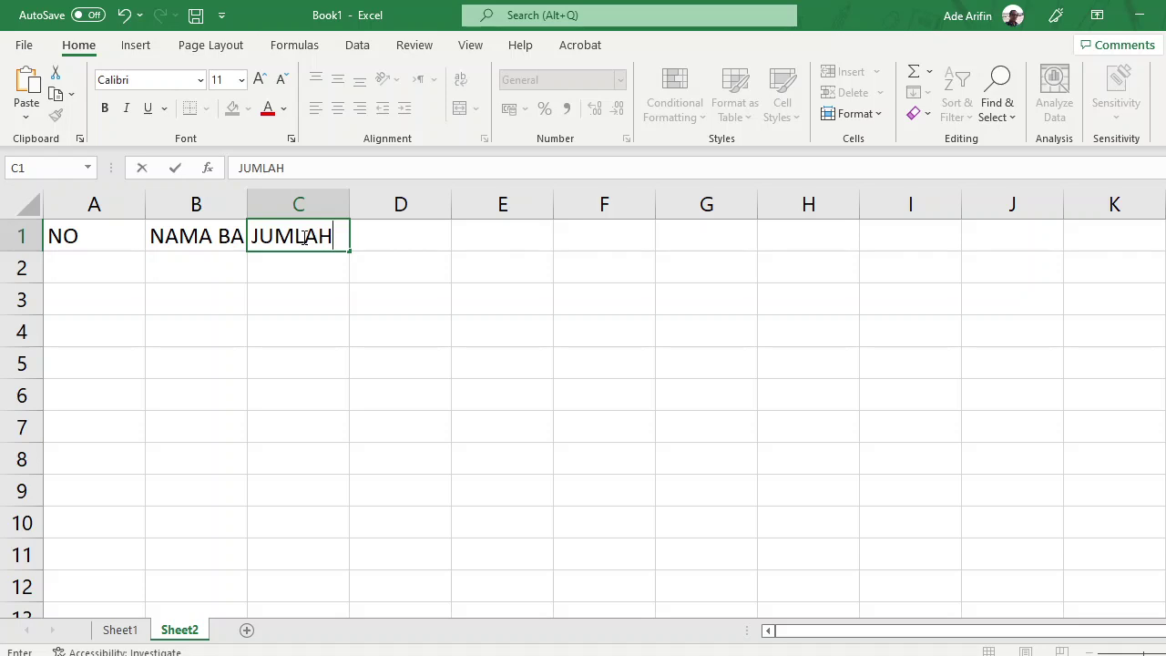
key(Tab)
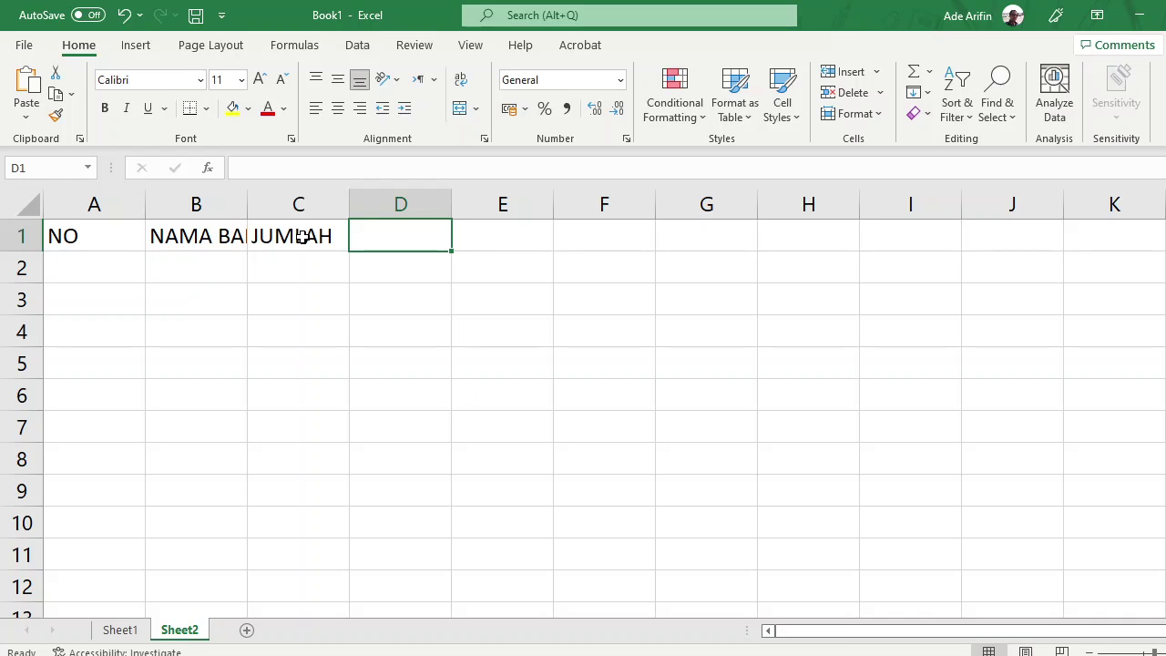
text(HARGA)
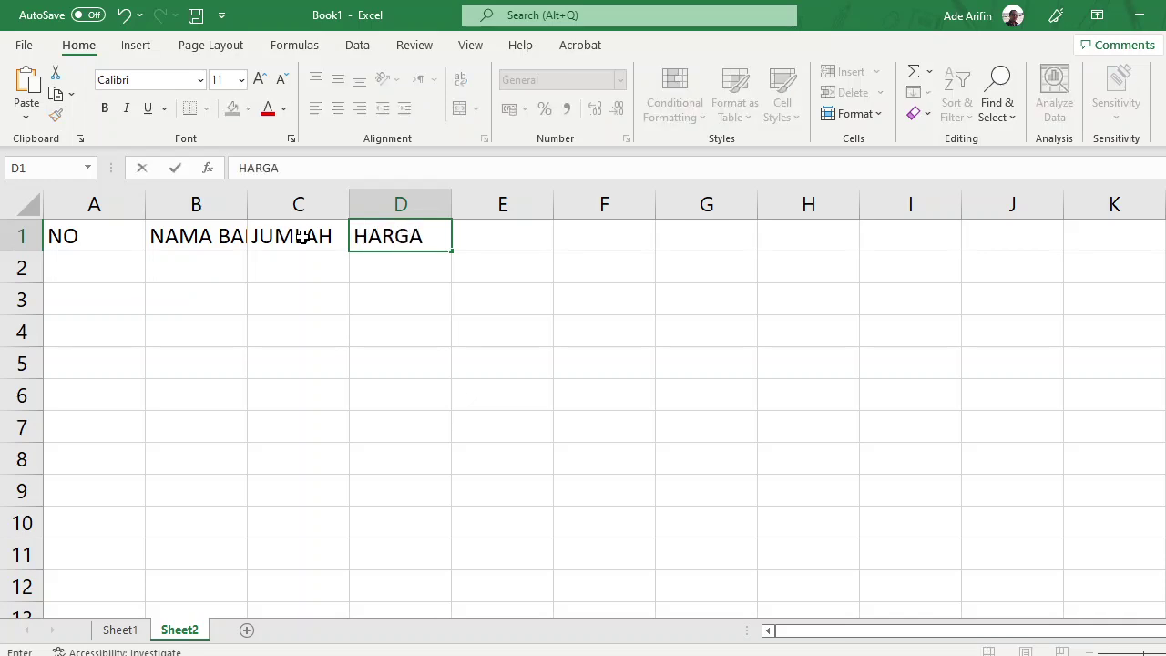
text( SATUAN)
key(Return)
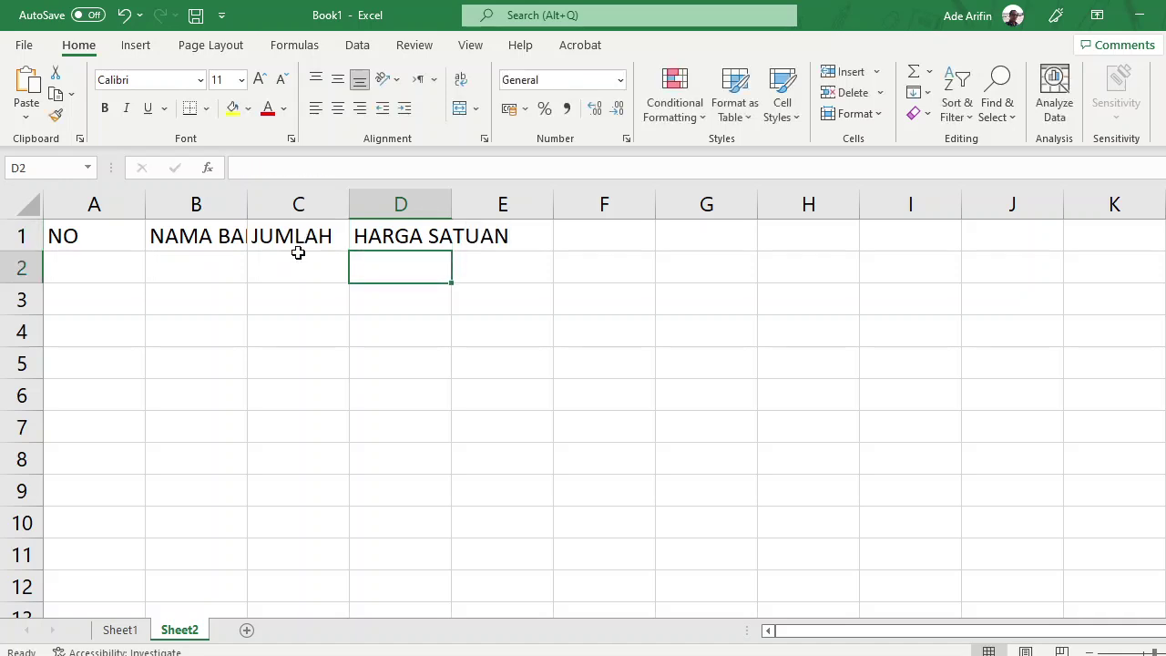
click(528, 238)
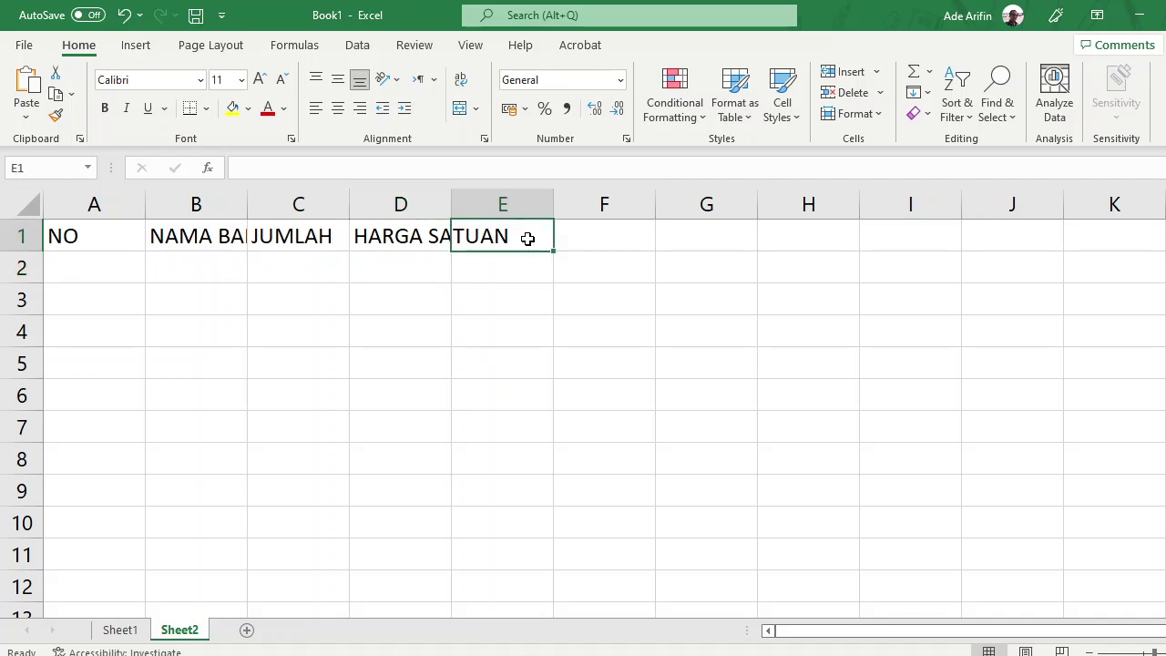
text(TOTAL)
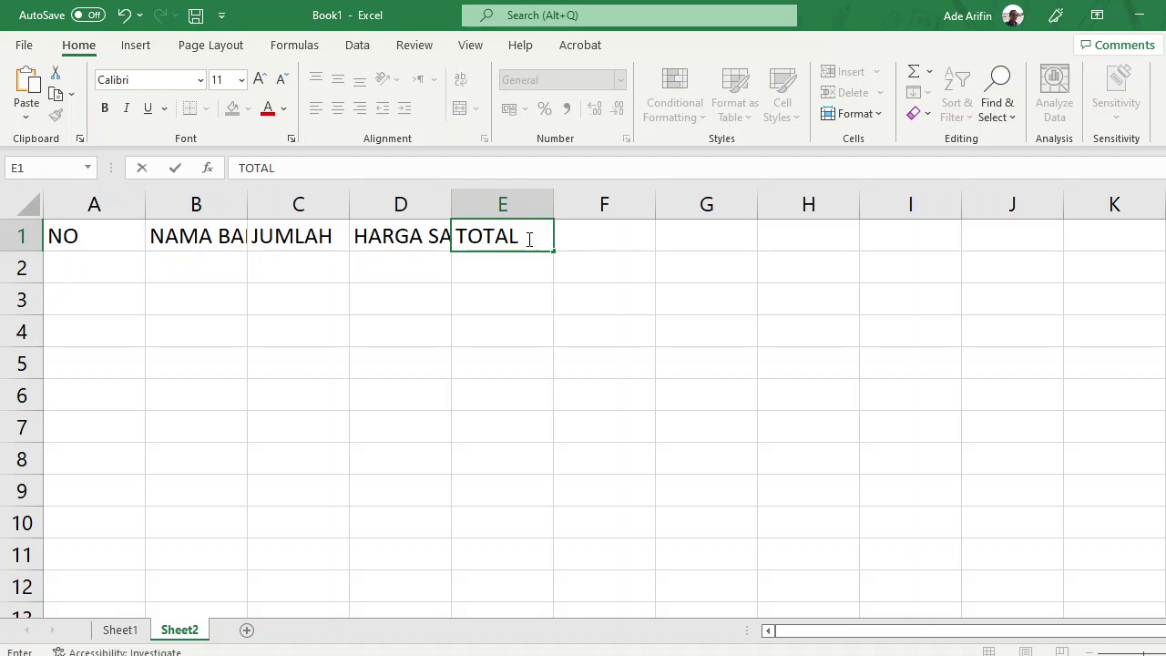
key(Return)
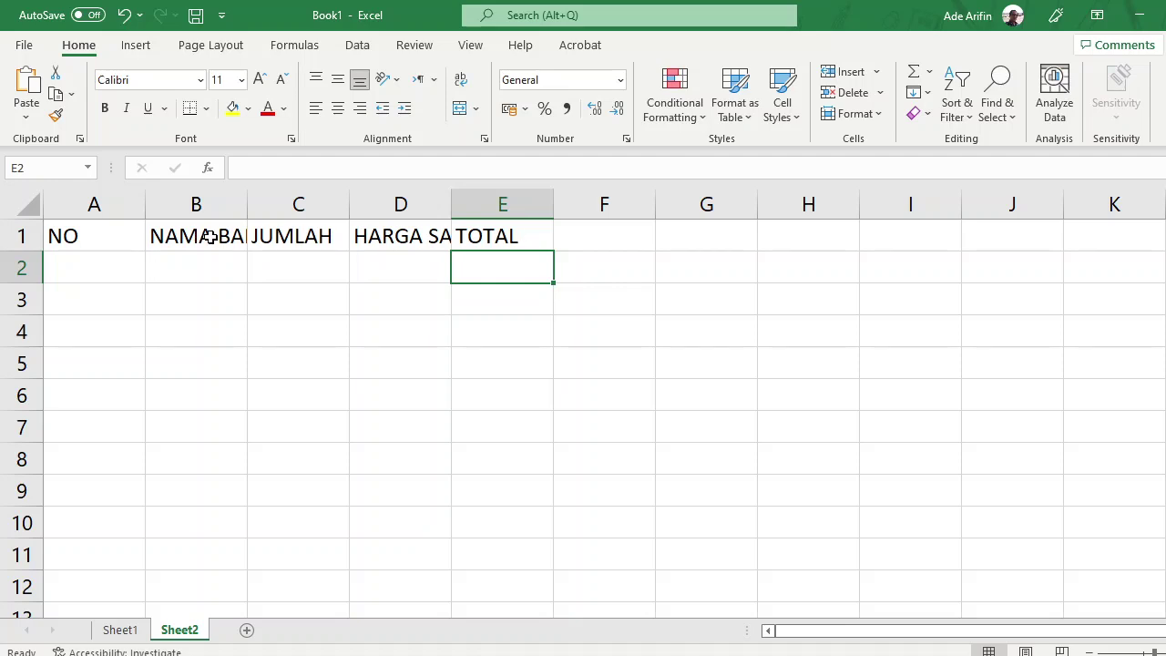
Auto-fit the widths of columns B and D to their headings "NAMA BARANG" and "HARGA SATUAN".
click(239, 239)
click(327, 239)
click(420, 239)
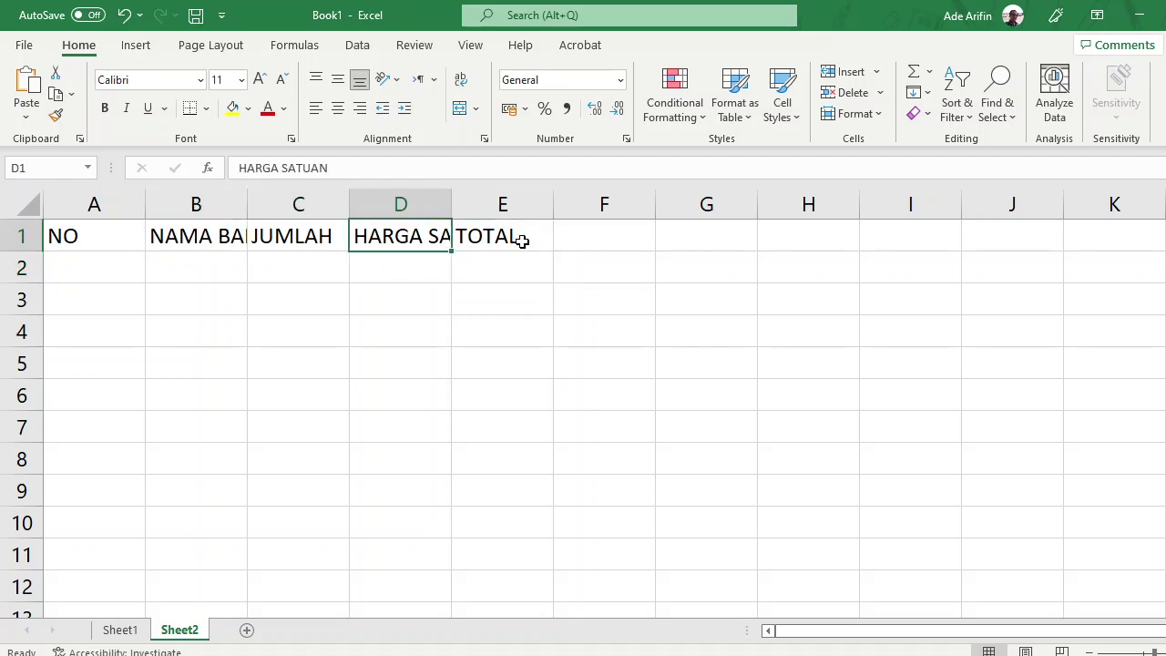
click(483, 239)
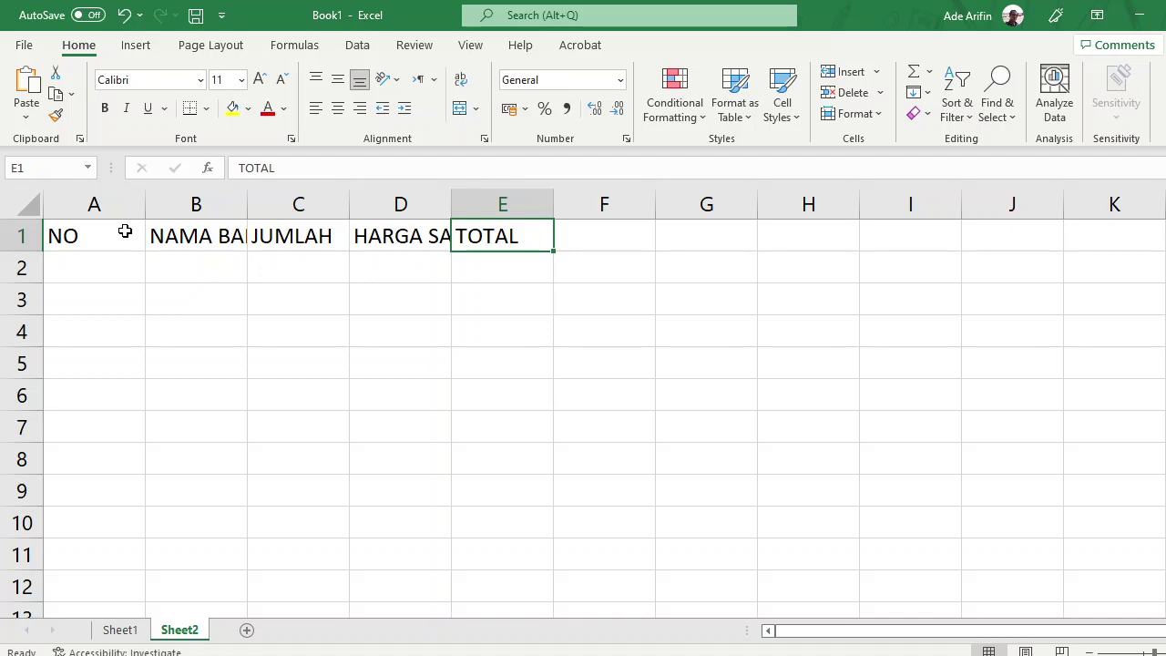
click(208, 229)
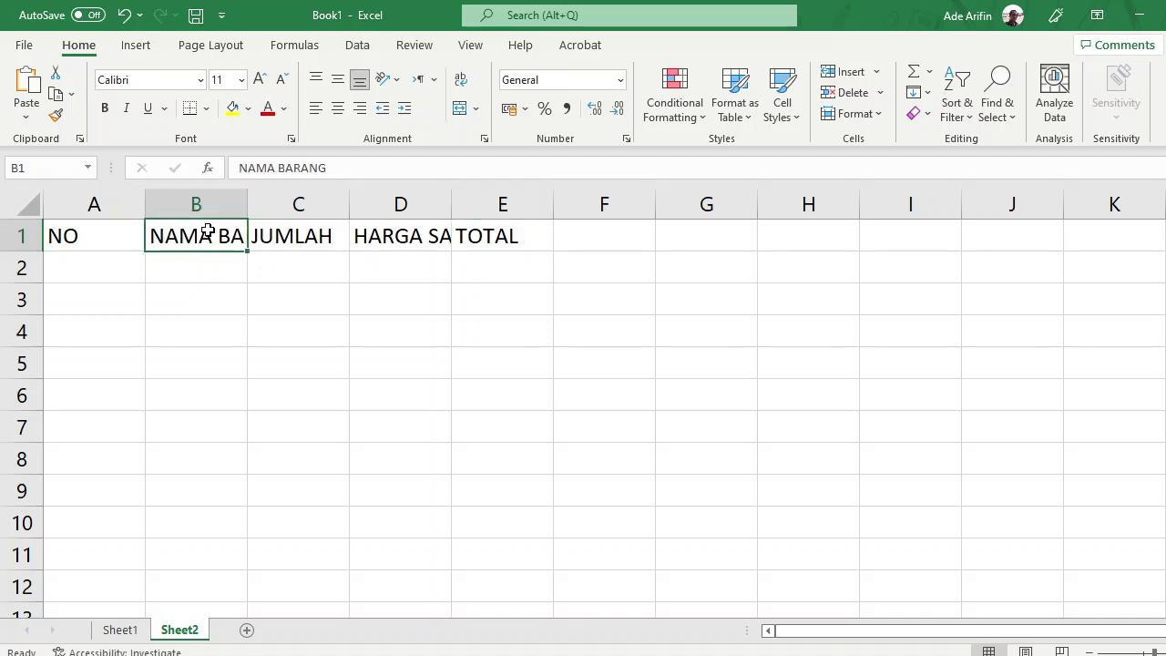
double_click(246, 203)
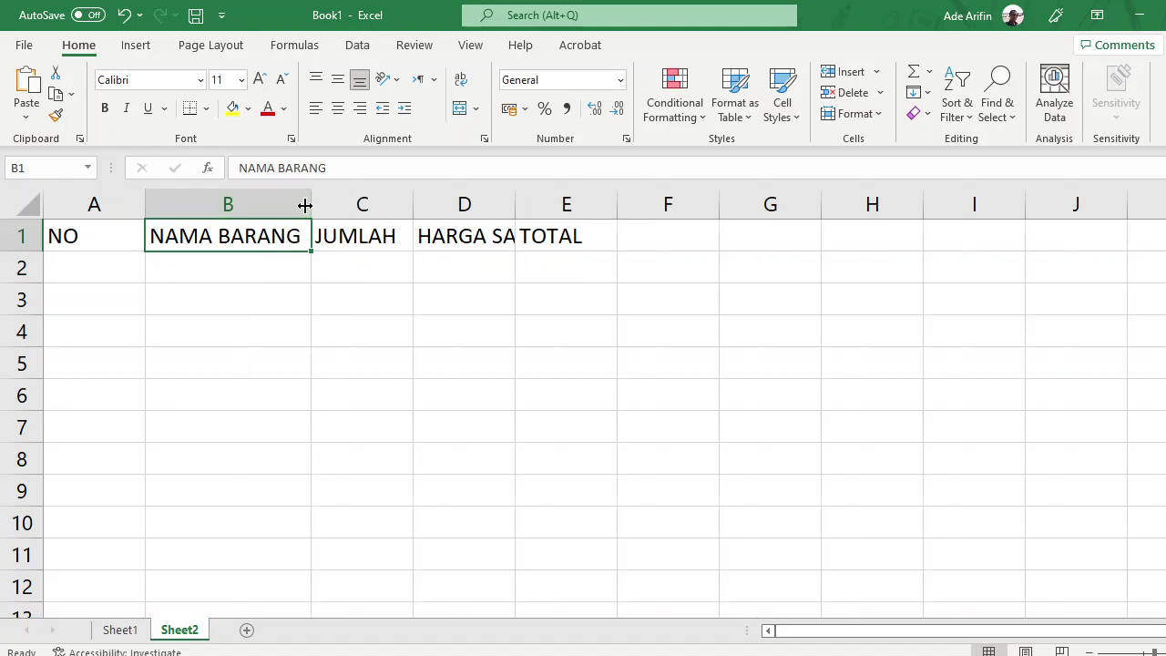
double_click(516, 204)
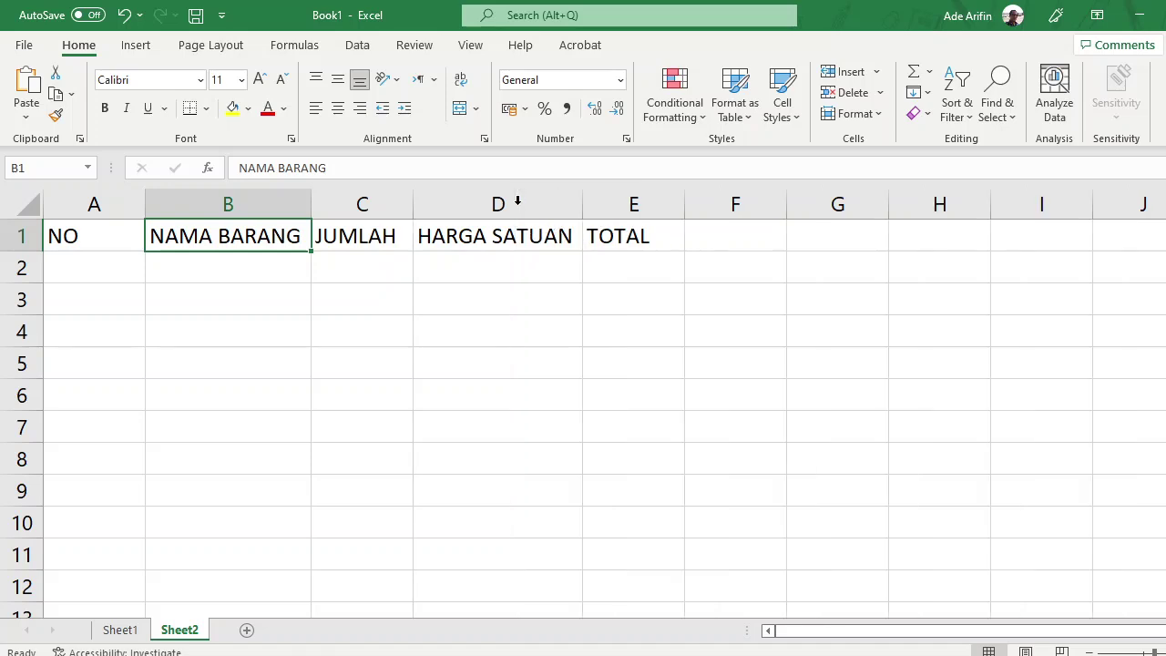
Number the item rows 1 to 5 in cells A2 to A6 under the "NO" heading.
click(106, 261)
text(1)
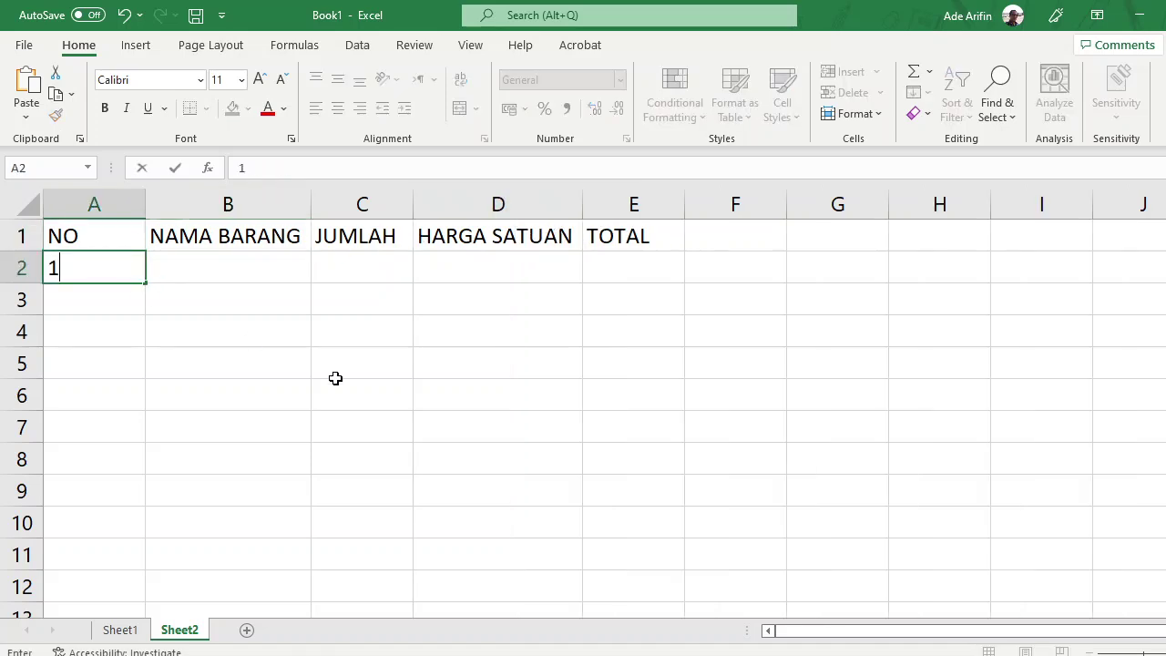
key(Return)
text(2)
key(Return)
text(3)
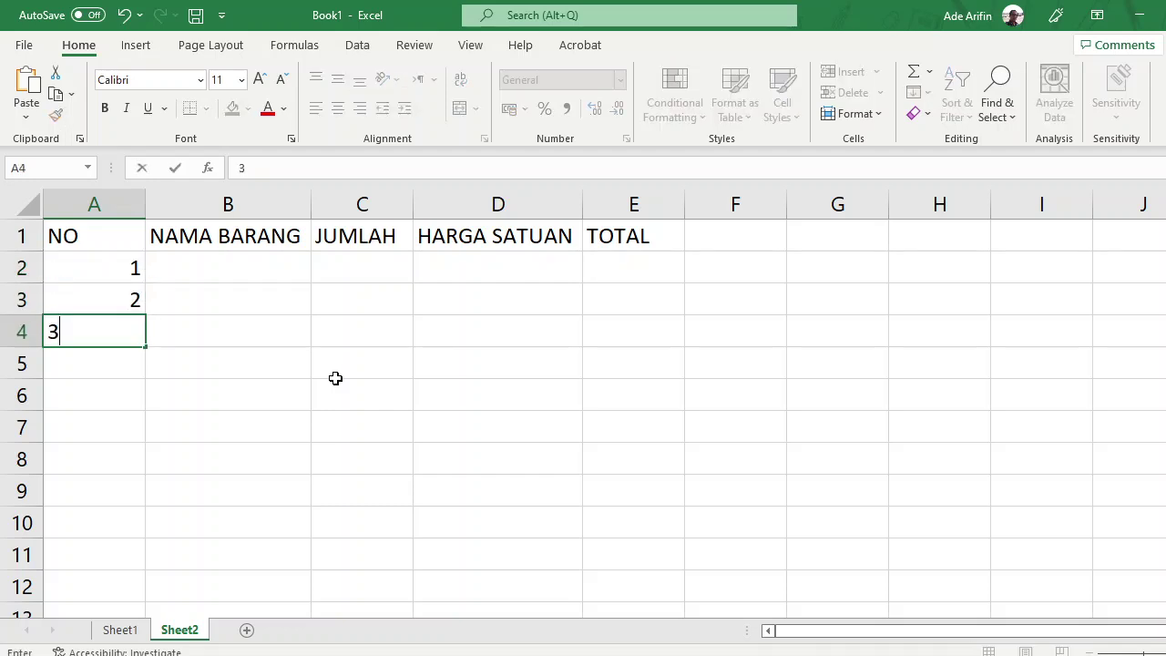
key(Return)
text(4)
key(Return)
text(5)
key(Return)
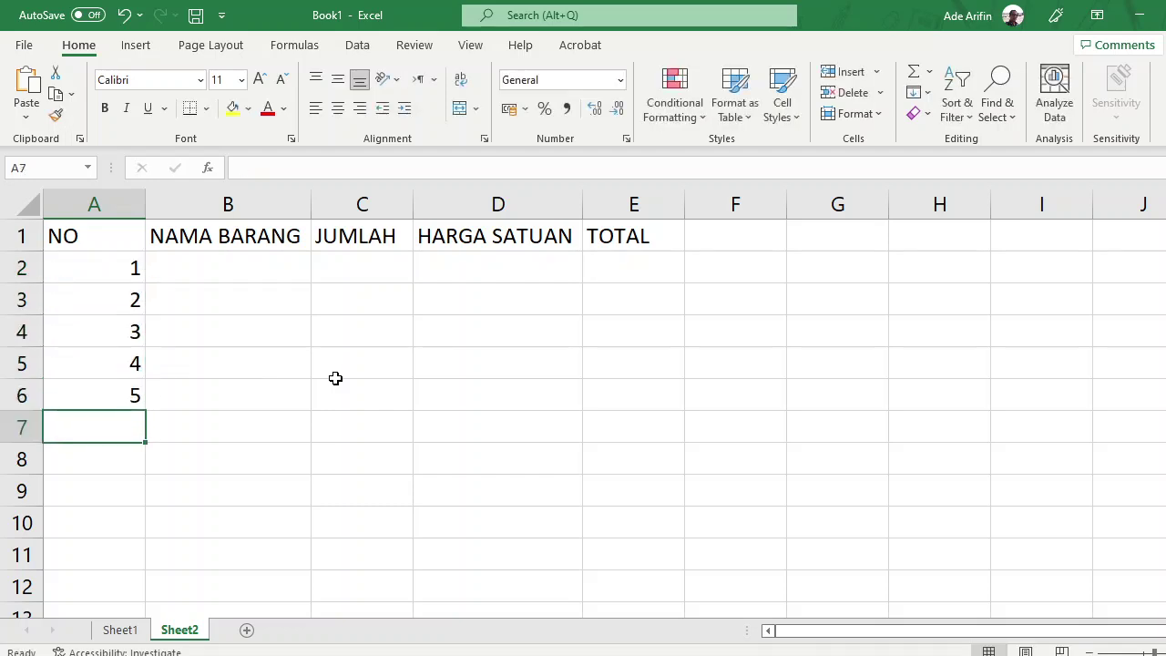
Enter the first two item names, "BUKU TULIS" and "PULPEN", in cells B2 and B3.
click(241, 265)
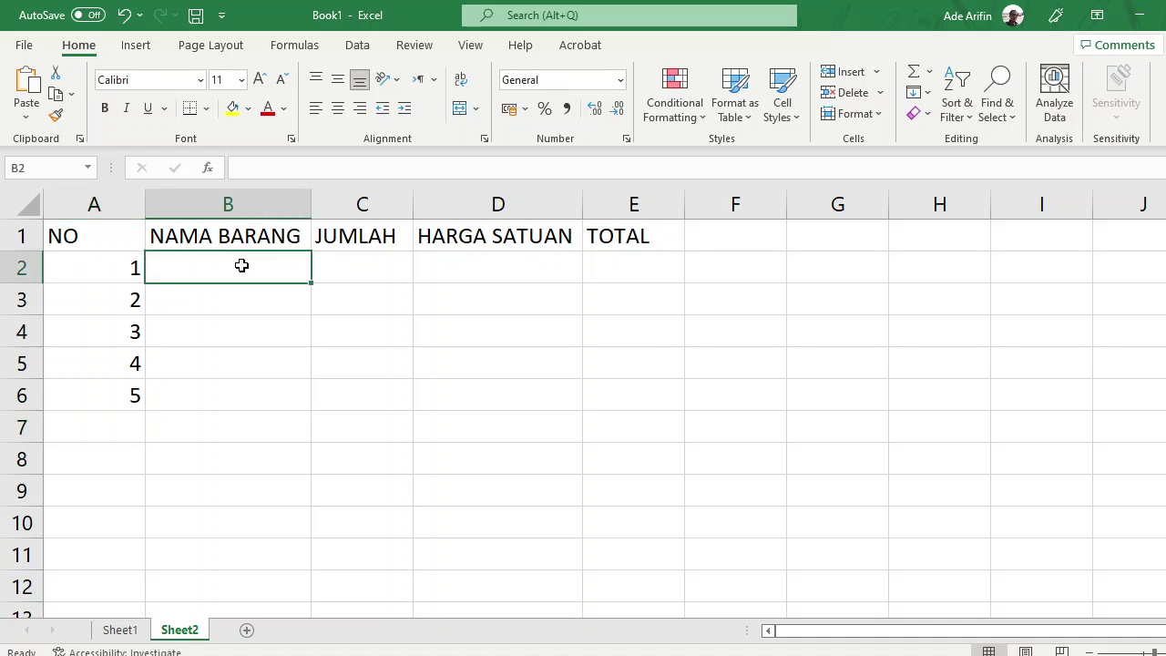
text(BUKU TULI)
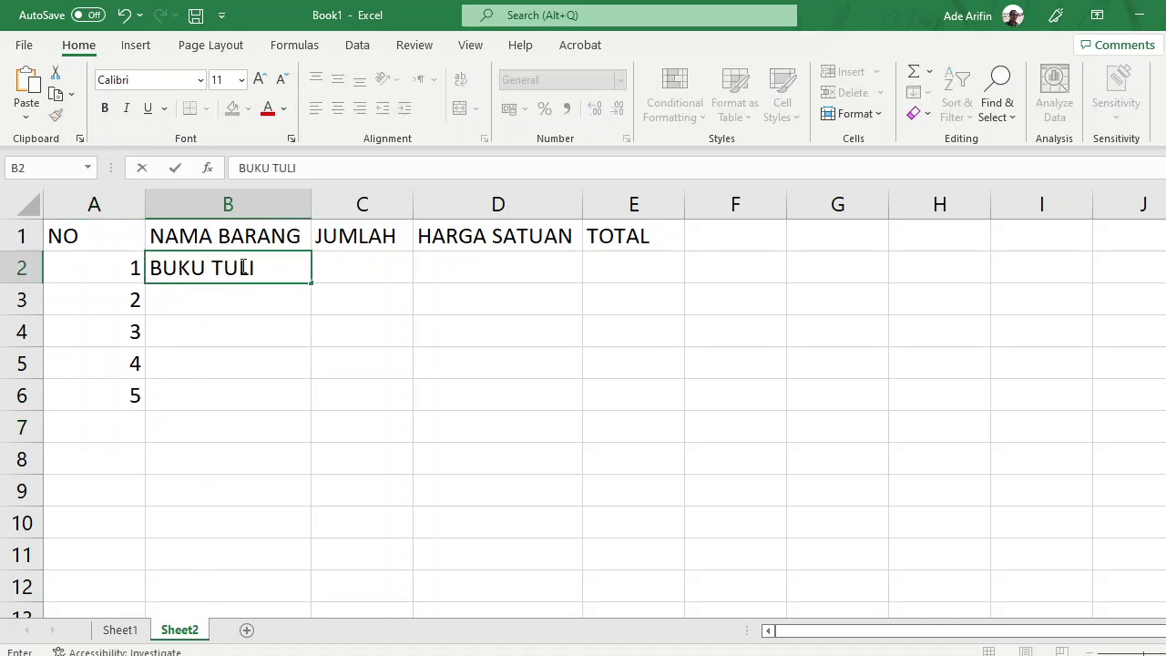
text(S)
key(Return)
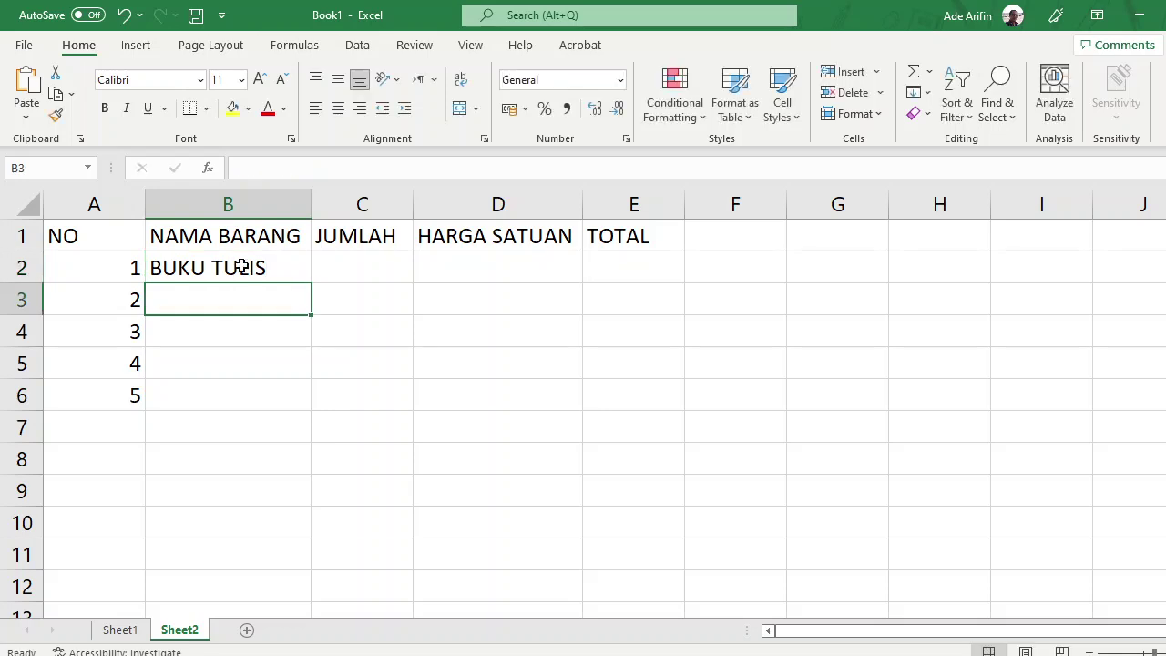
text(PULE)
key(BackSpace)
text(P)
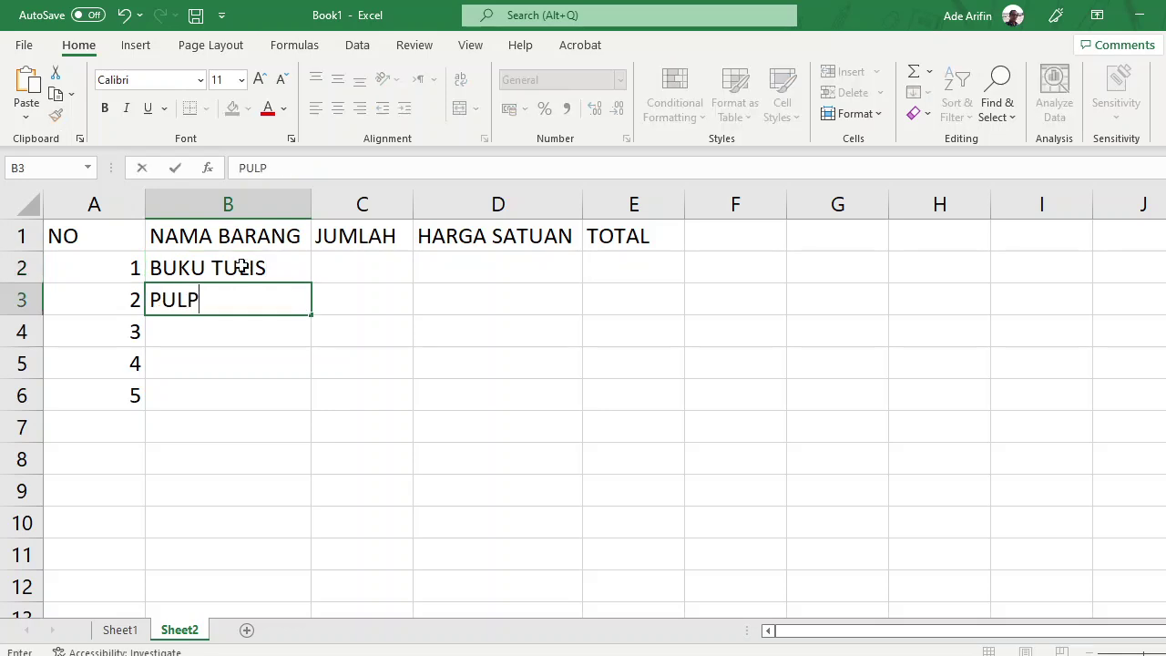
text(EN)
key(Return)
Enter the remaining item names "PENSIL", "PENGHAPUS" and "PENGGARIS" in cells B4 to B6.
text(PEN)
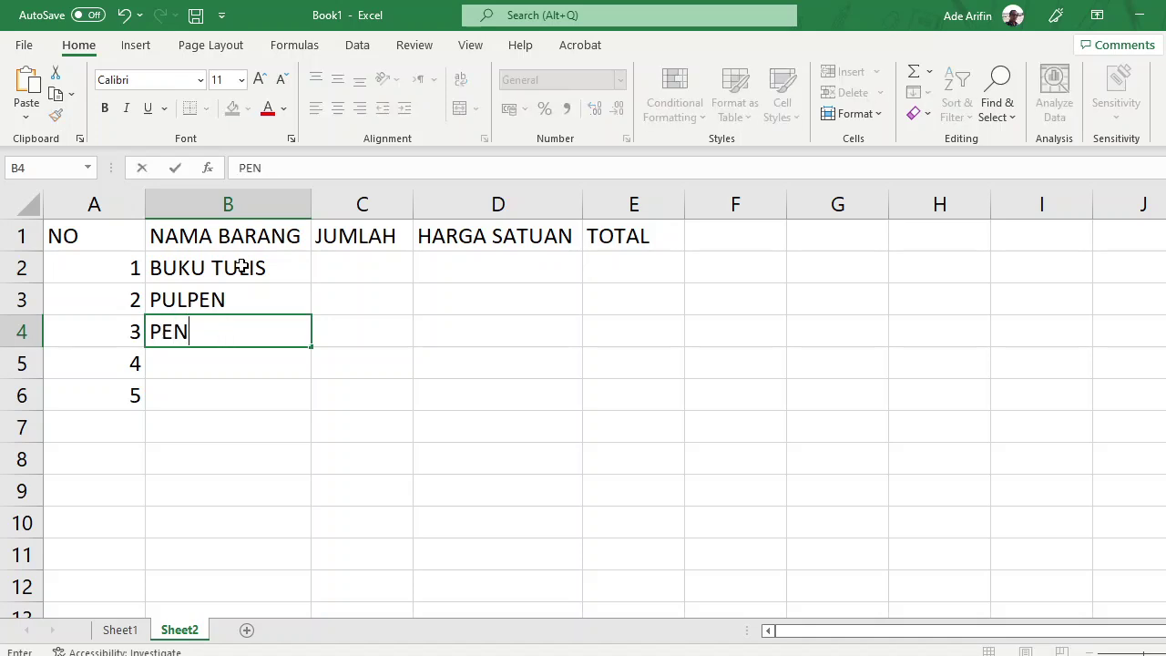
text(SIL)
key(Return)
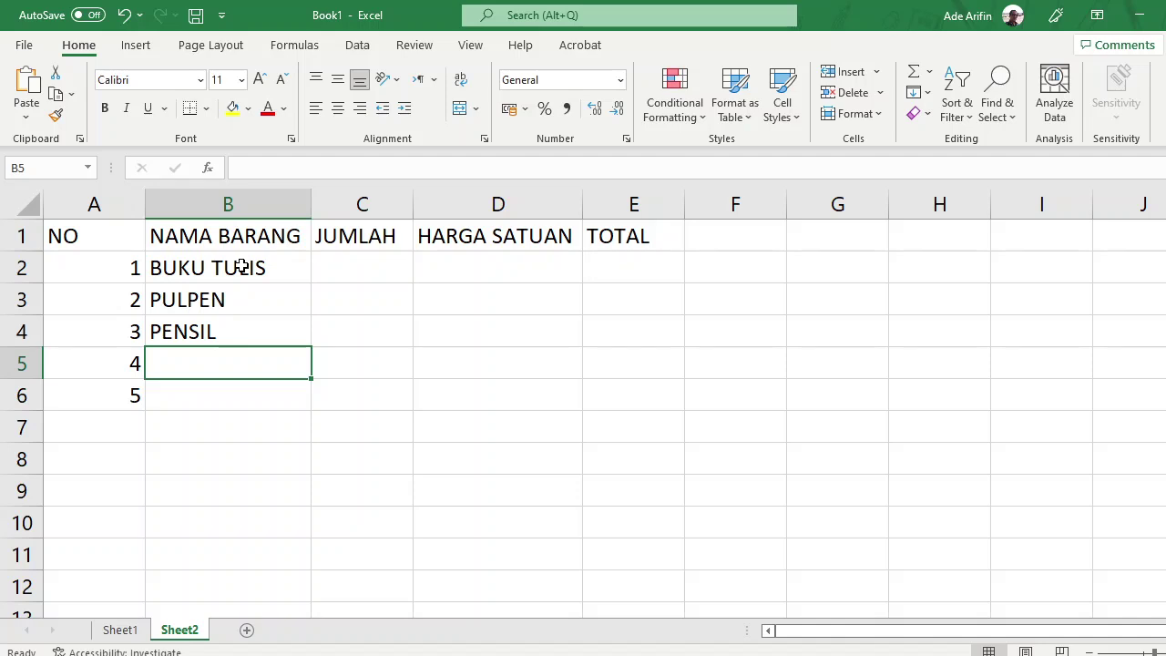
text(PENGHAPUS)
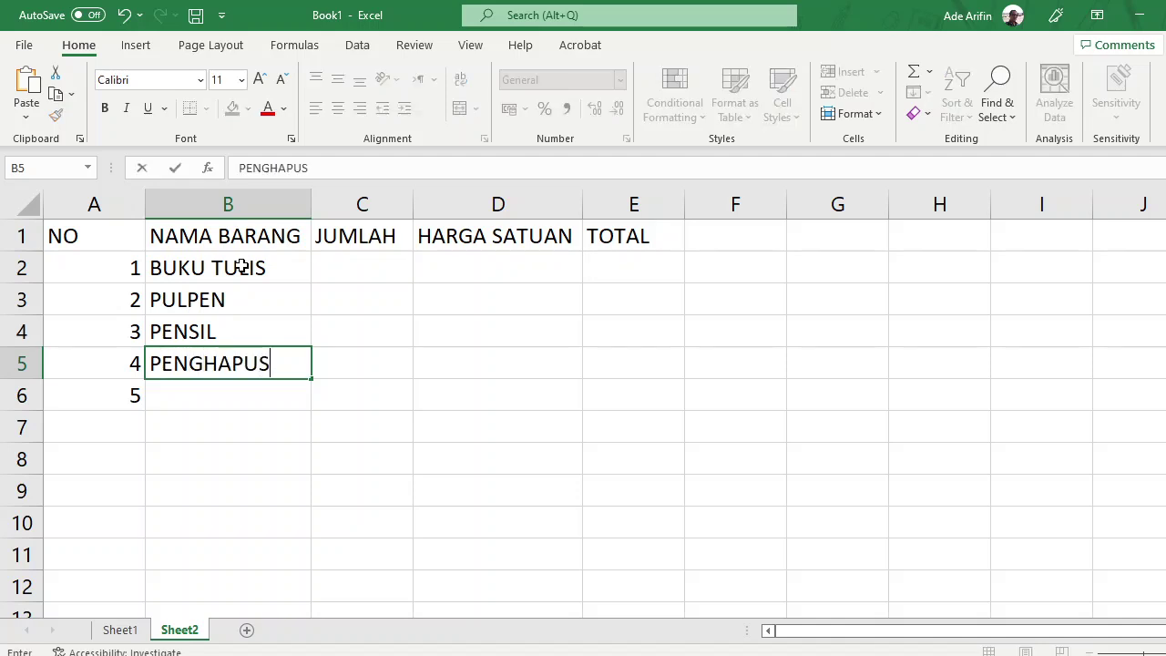
key(Return)
text(PE)
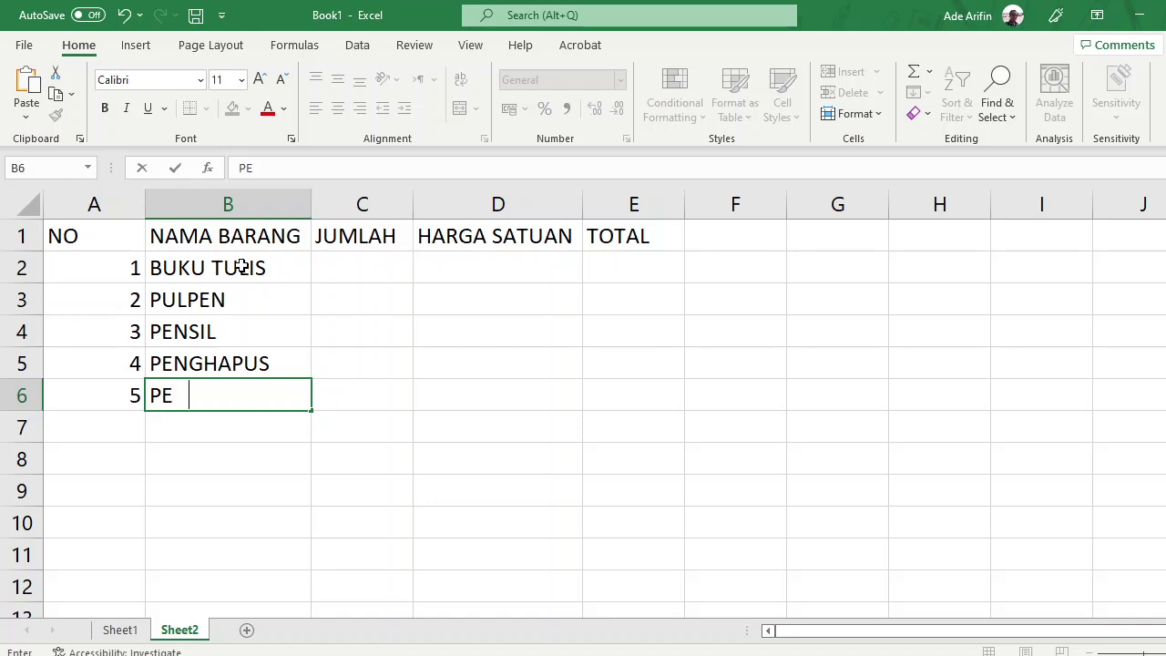
text(NGGARIS)
key(Return)
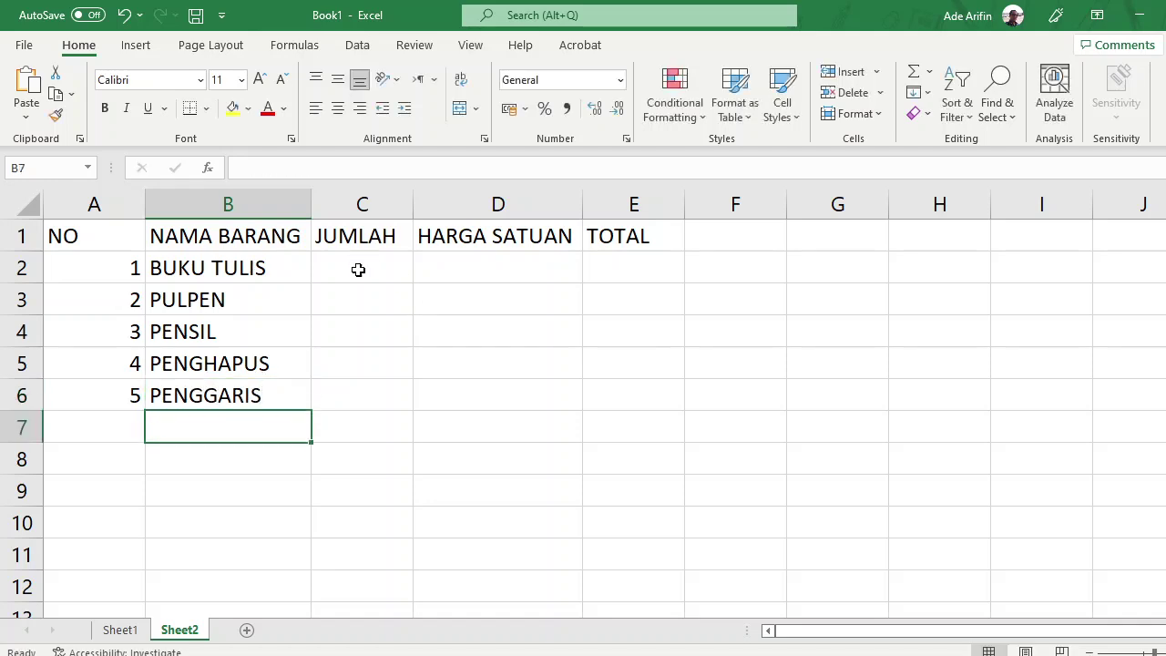
Enter the quantities 12, 2, 3, 4 and 2 in cells C2 to C6 under "JUMLAH".
click(358, 270)
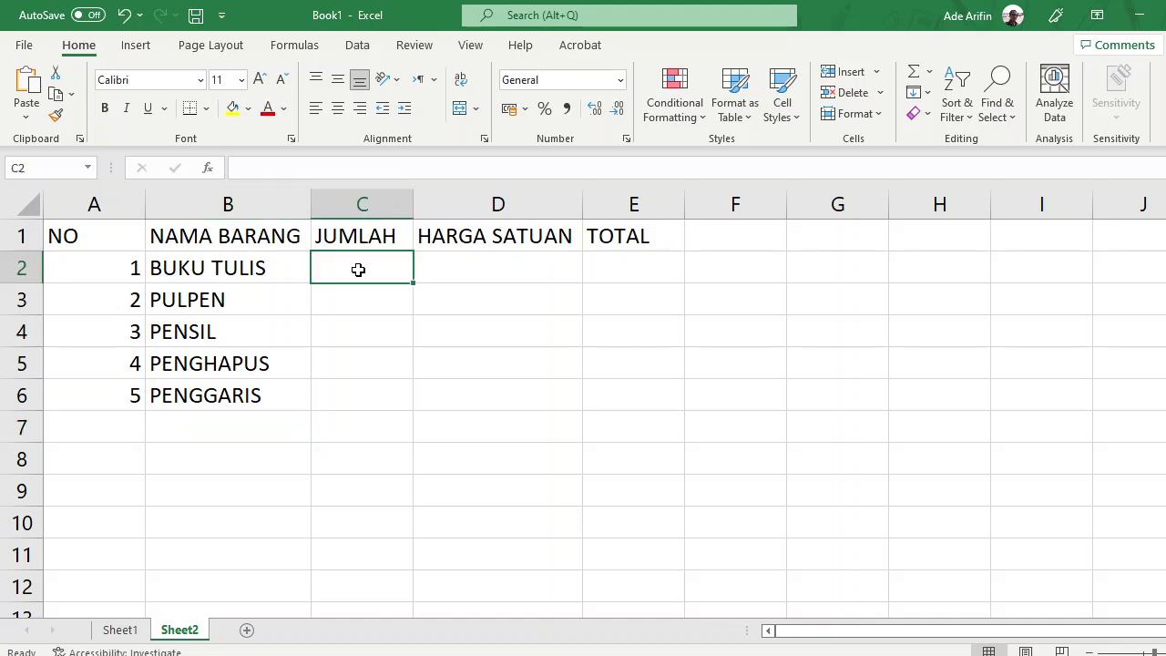
text(12)
key(Return)
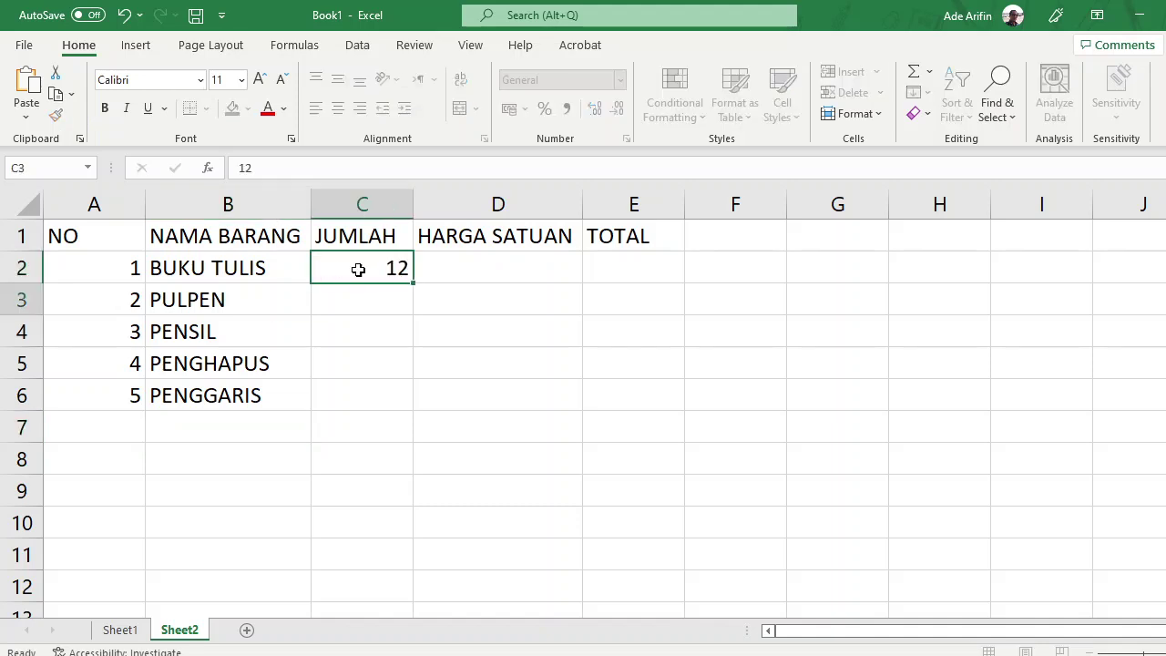
text(2)
key(Return)
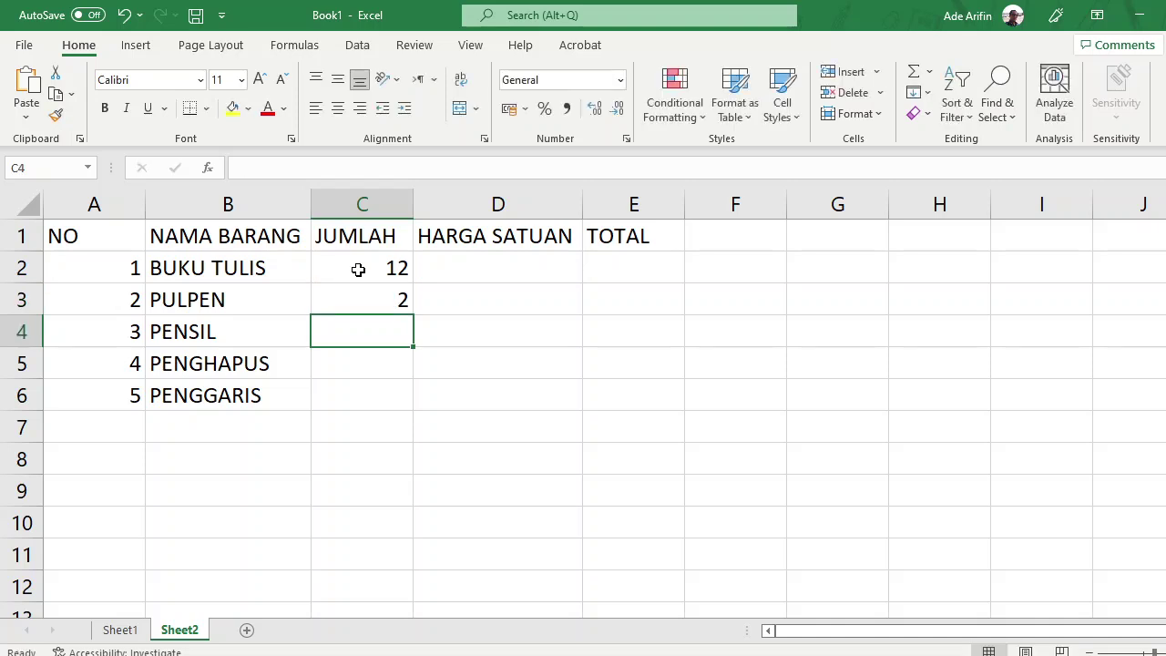
text(3)
key(Return)
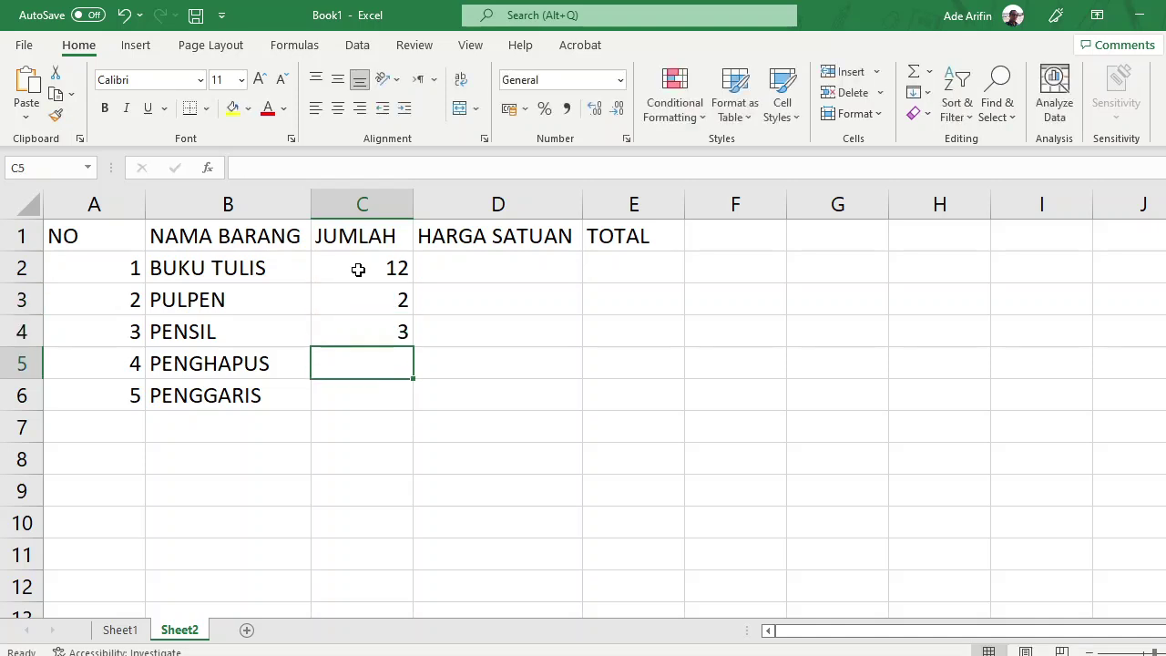
text(4)
key(Return)
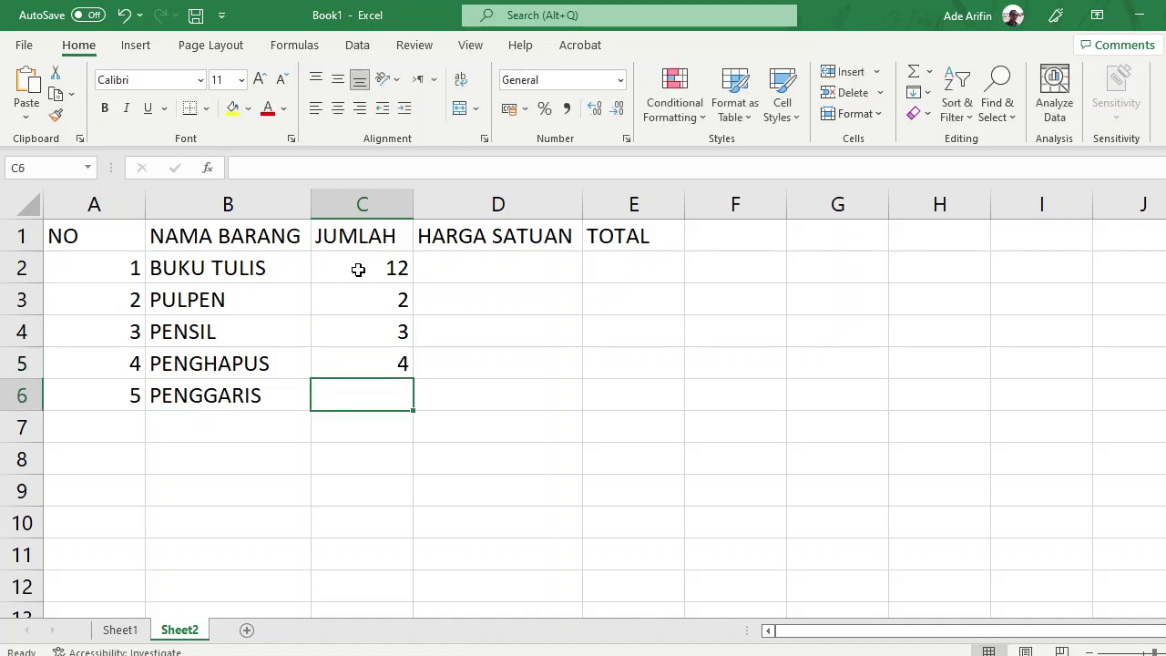
text(2)
key(Tab)
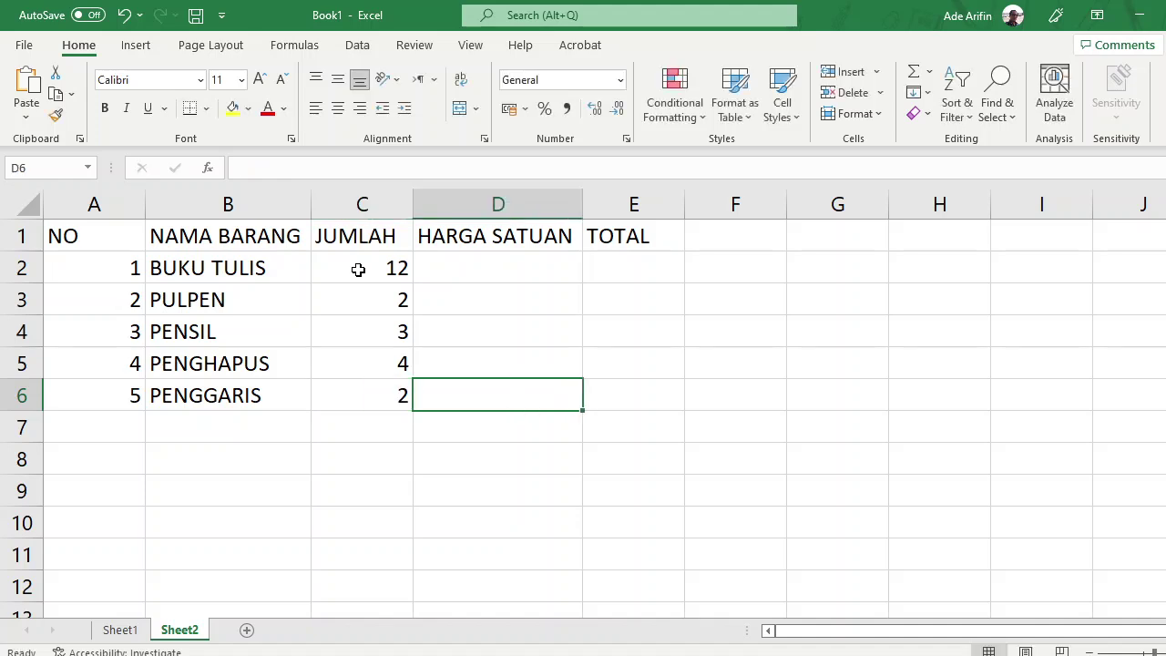
Enter the unit prices 12000 and 3500 in cells D2 and D3 under "HARGA SATUAN".
key(Up)
key(Up)
key(Up)
key(Up)
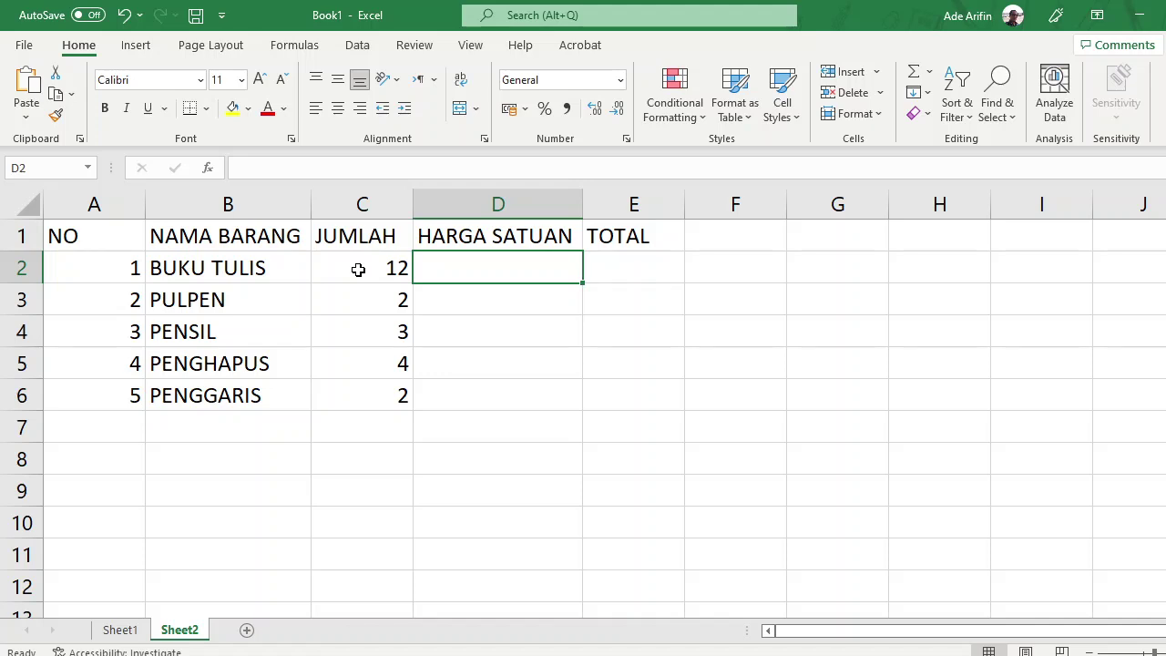
text(120)
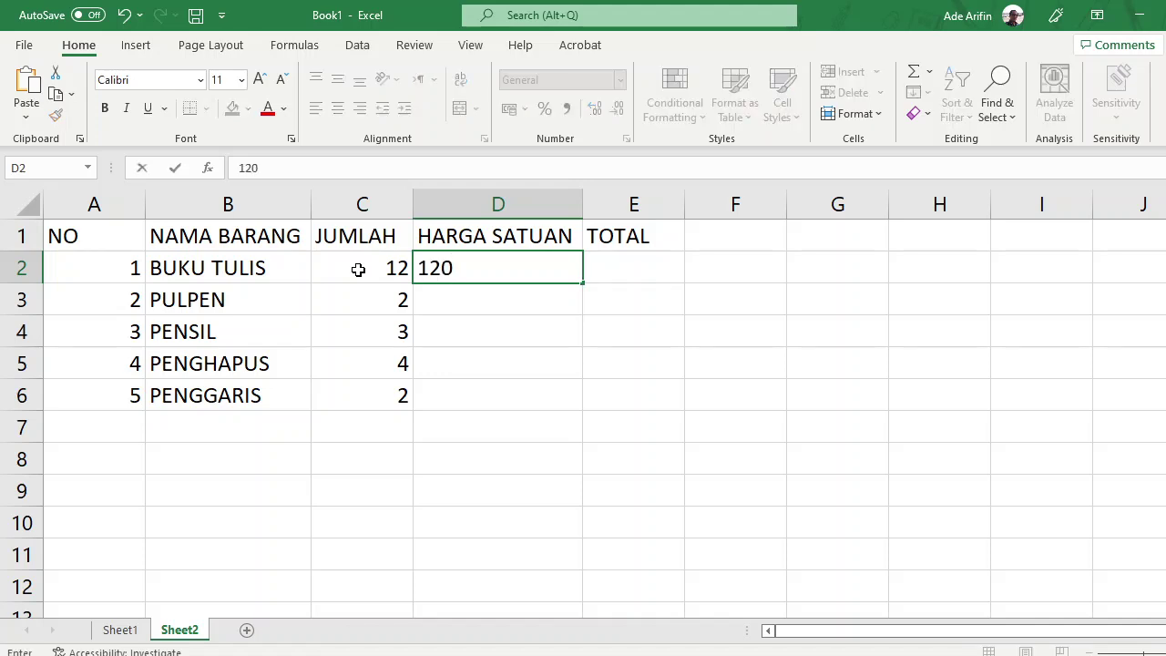
text(00)
key(Return)
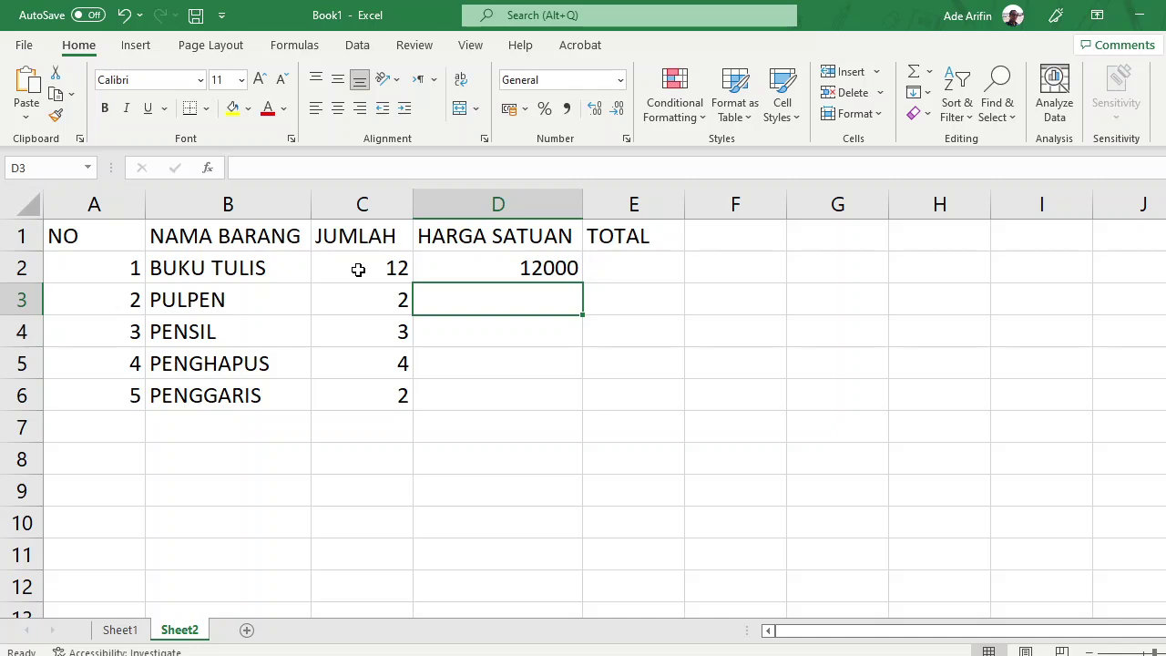
text(3500)
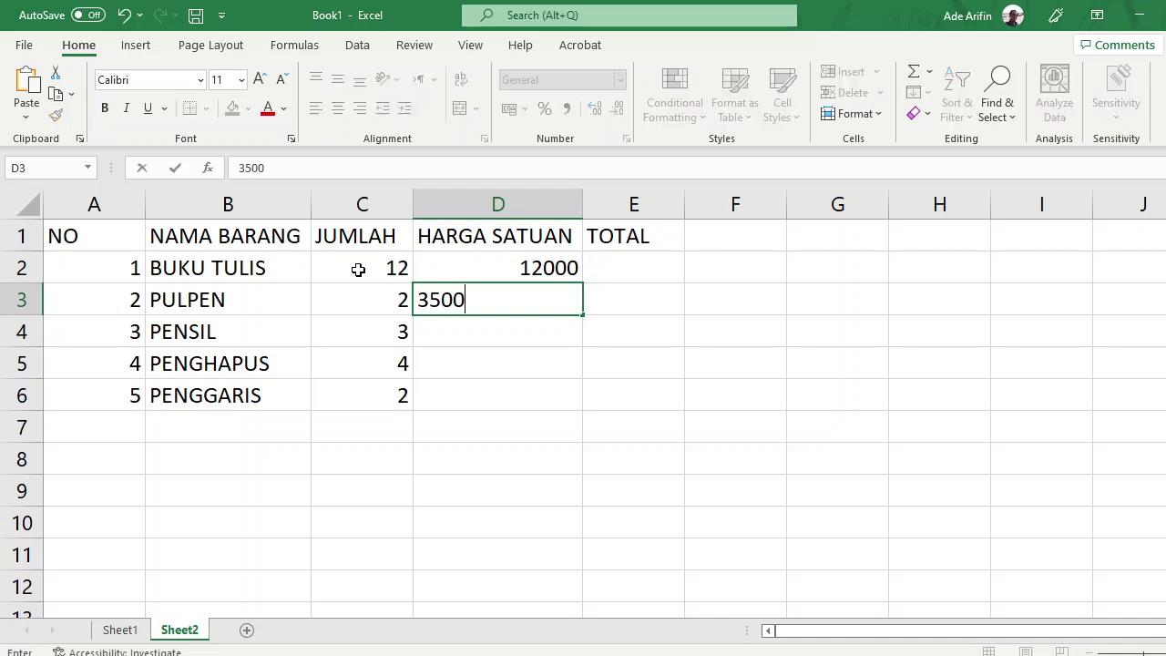
key(Return)
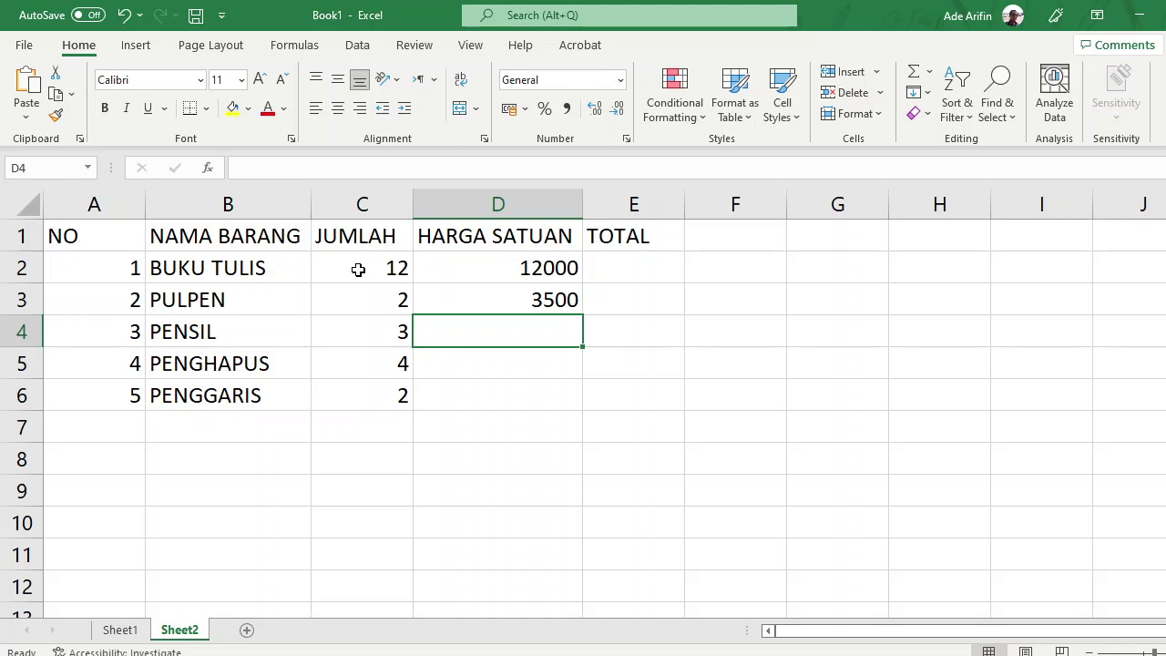
Enter the remaining unit prices 2999, 1500 and 1250 in cells D4 to D6.
text(2999)
key(Return)
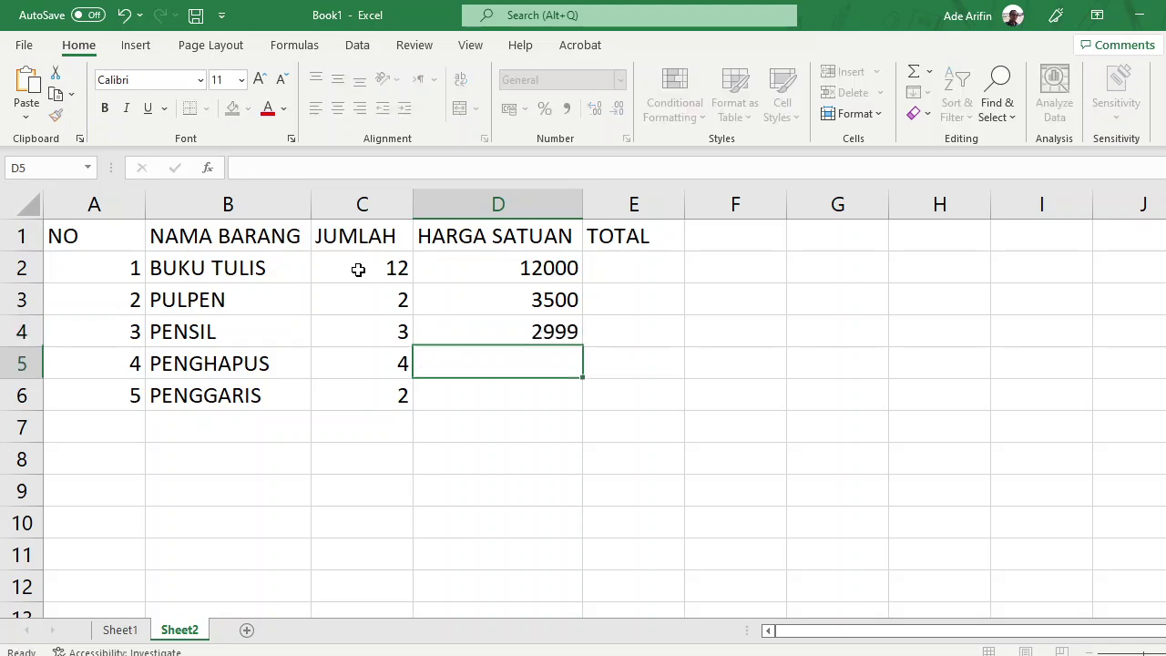
text(1500)
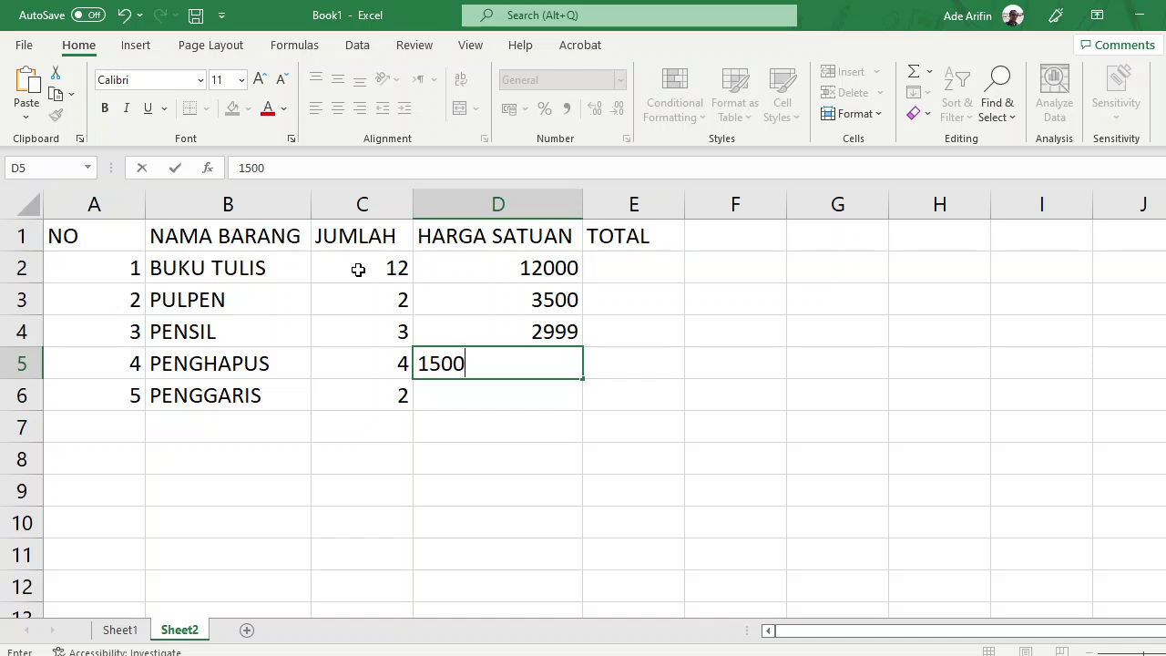
key(Return)
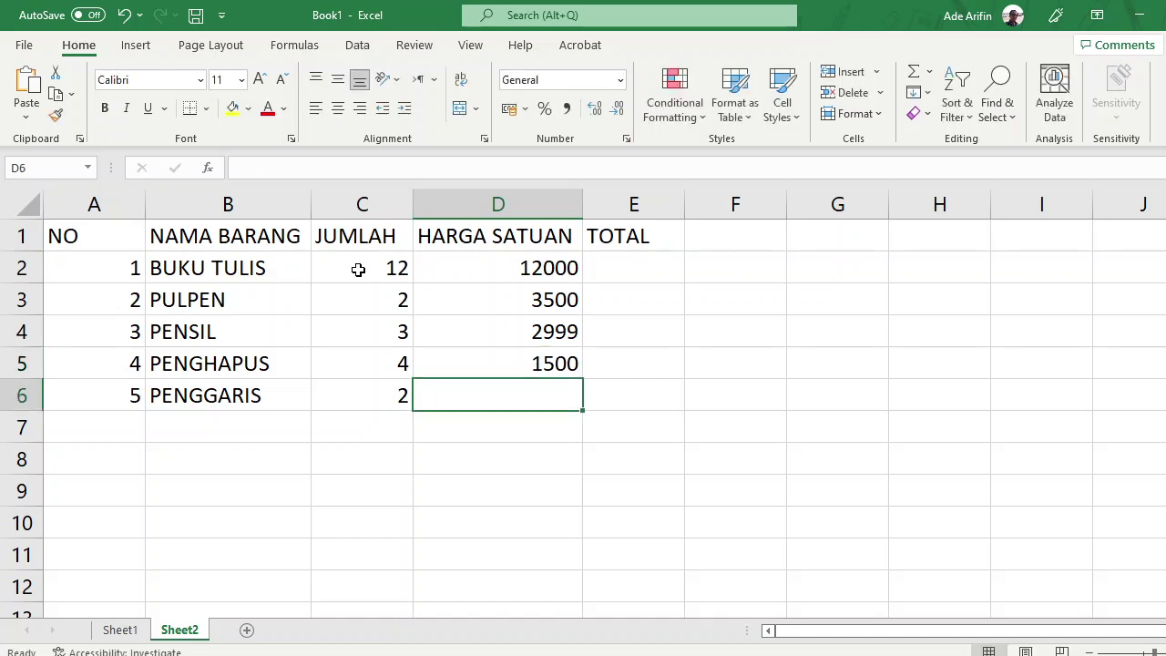
text(1)
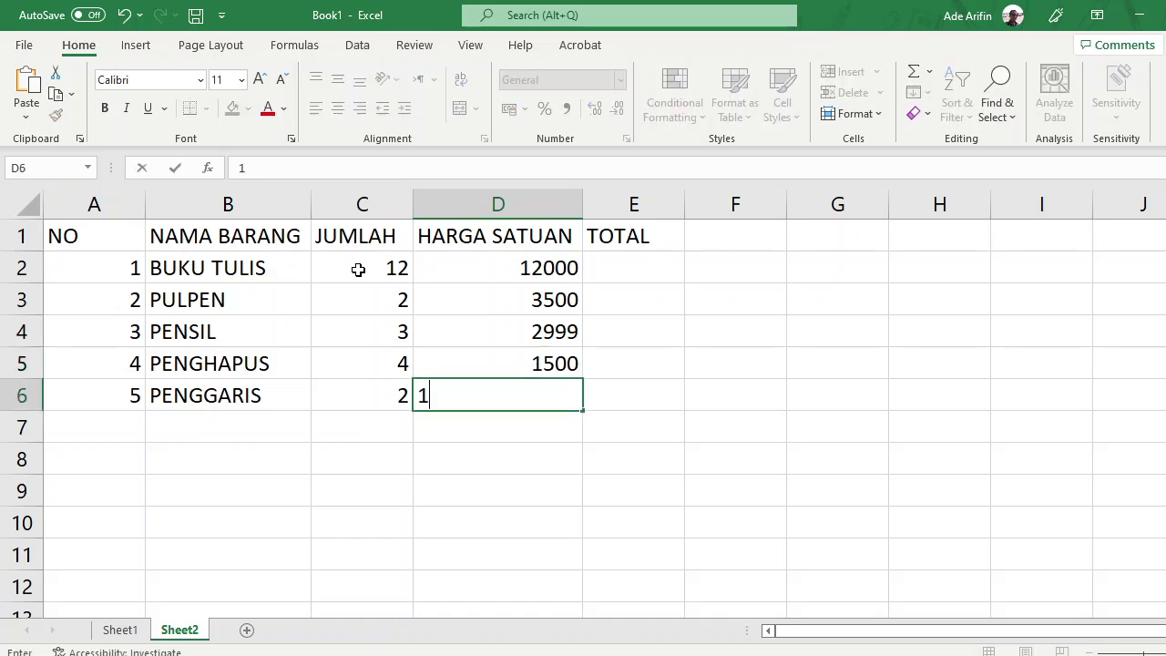
text(250)
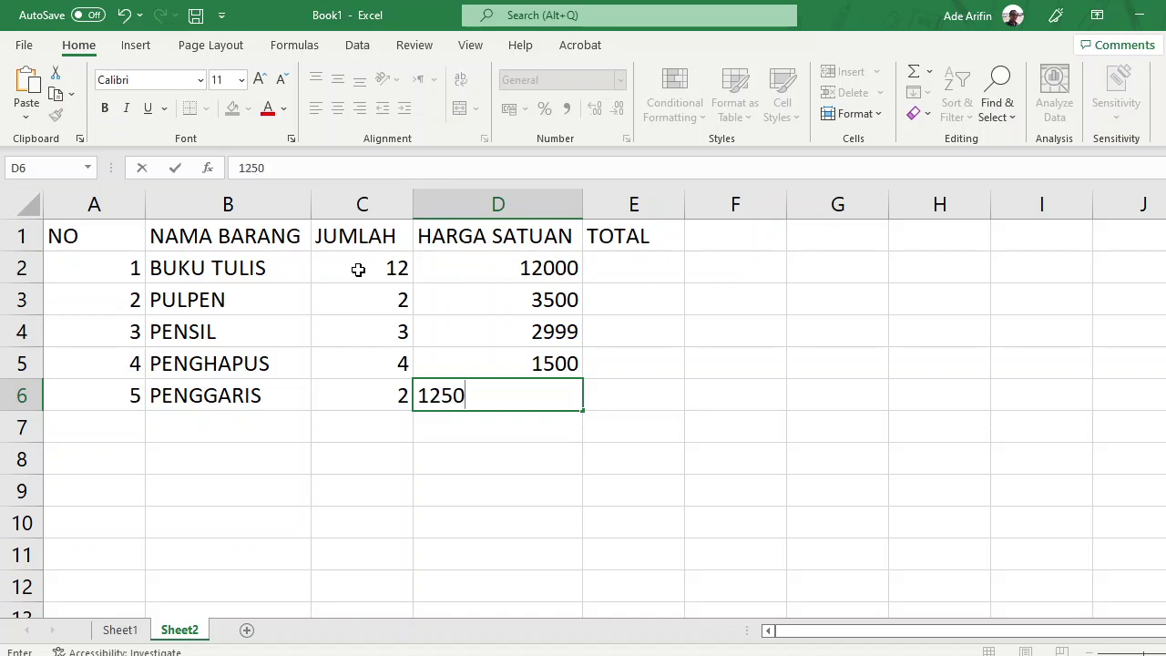
key(Return)
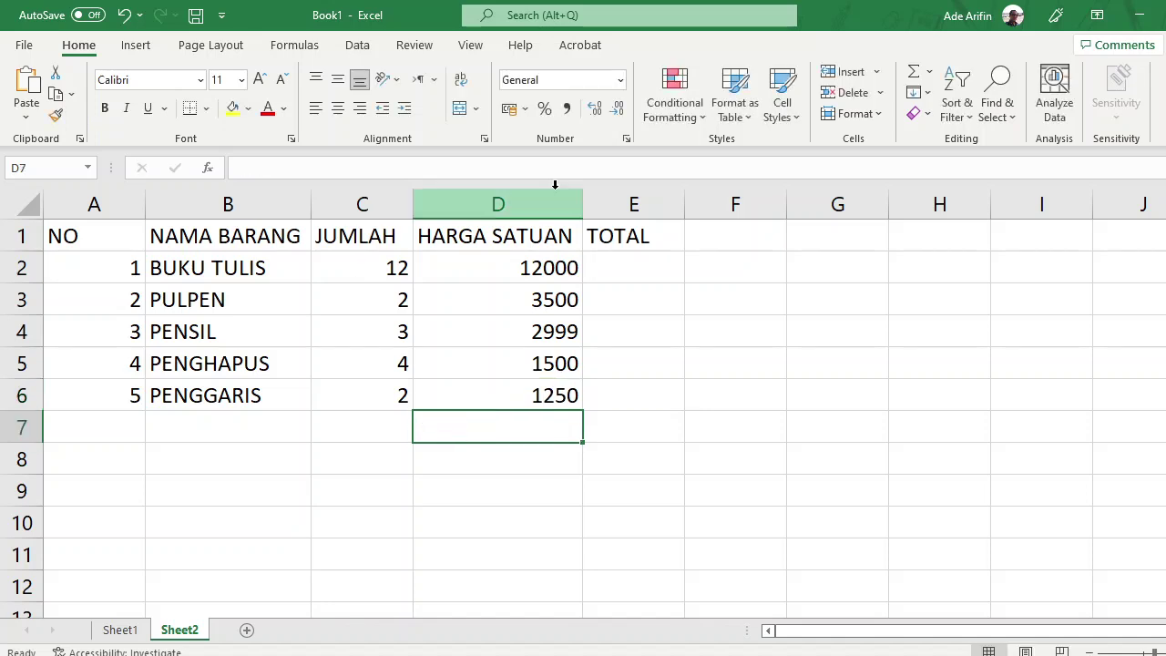
Widen the "TOTAL" column E and change the BUKU TULIS quantity in C2 to 5.
drag(684, 211, 748, 213)
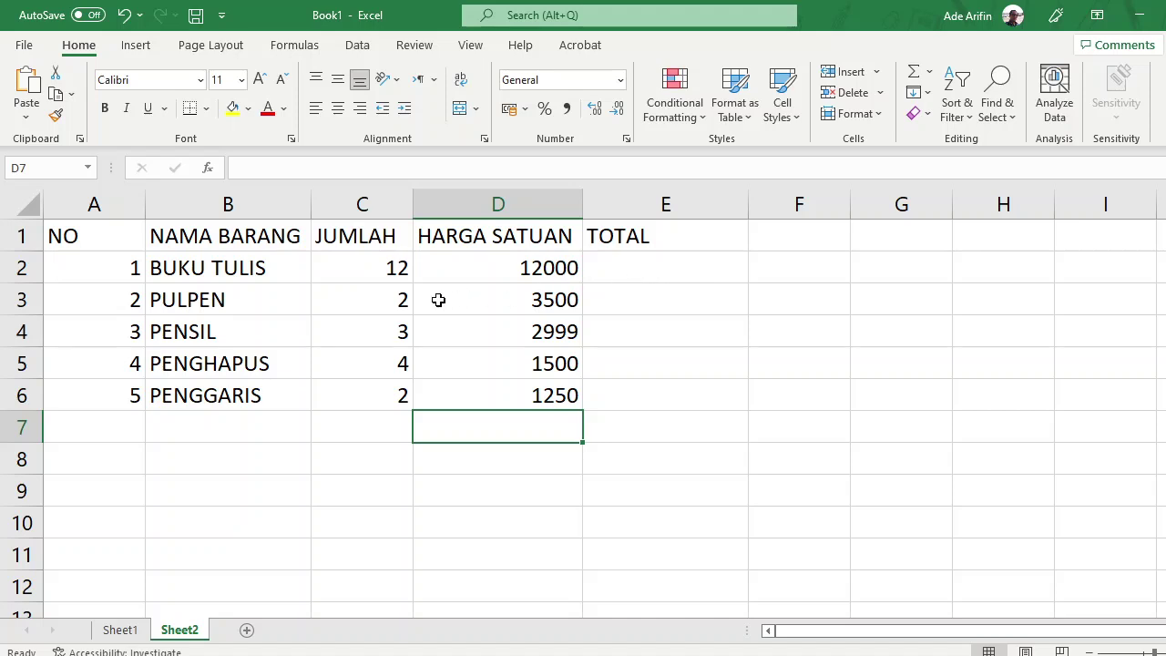
click(638, 240)
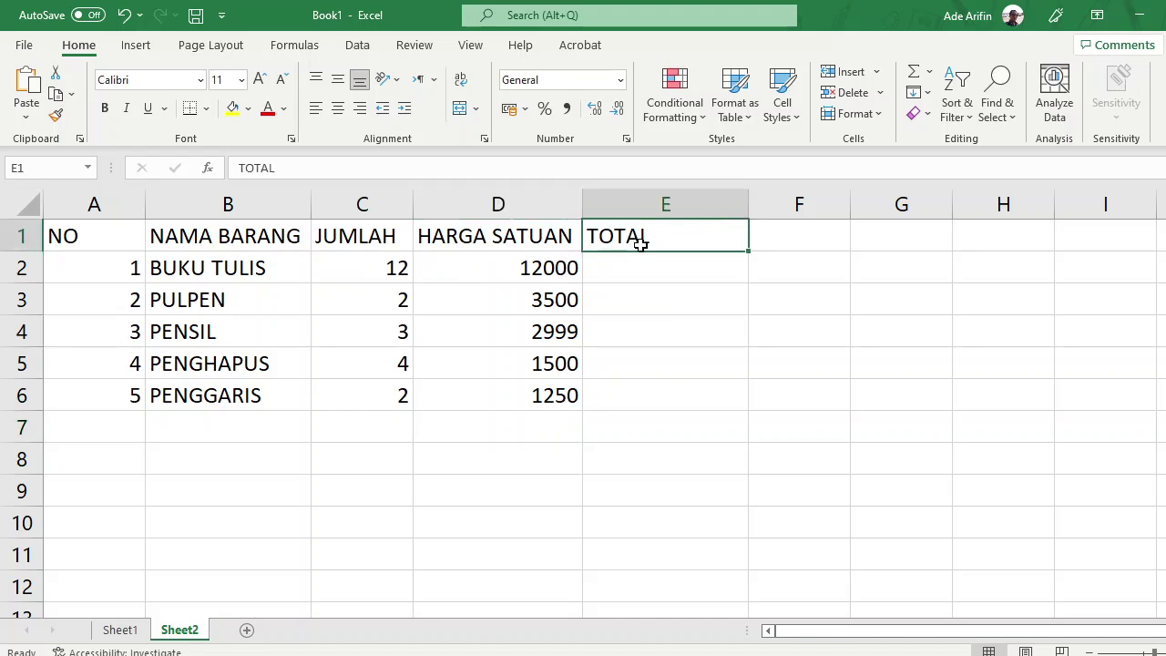
click(645, 269)
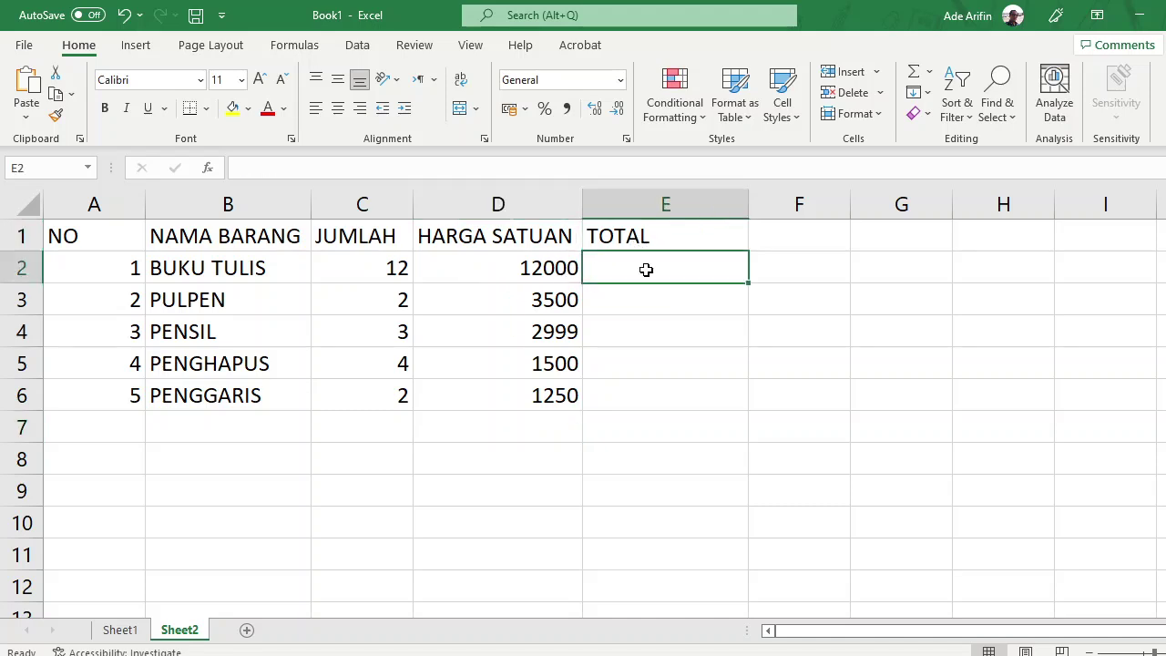
click(523, 270)
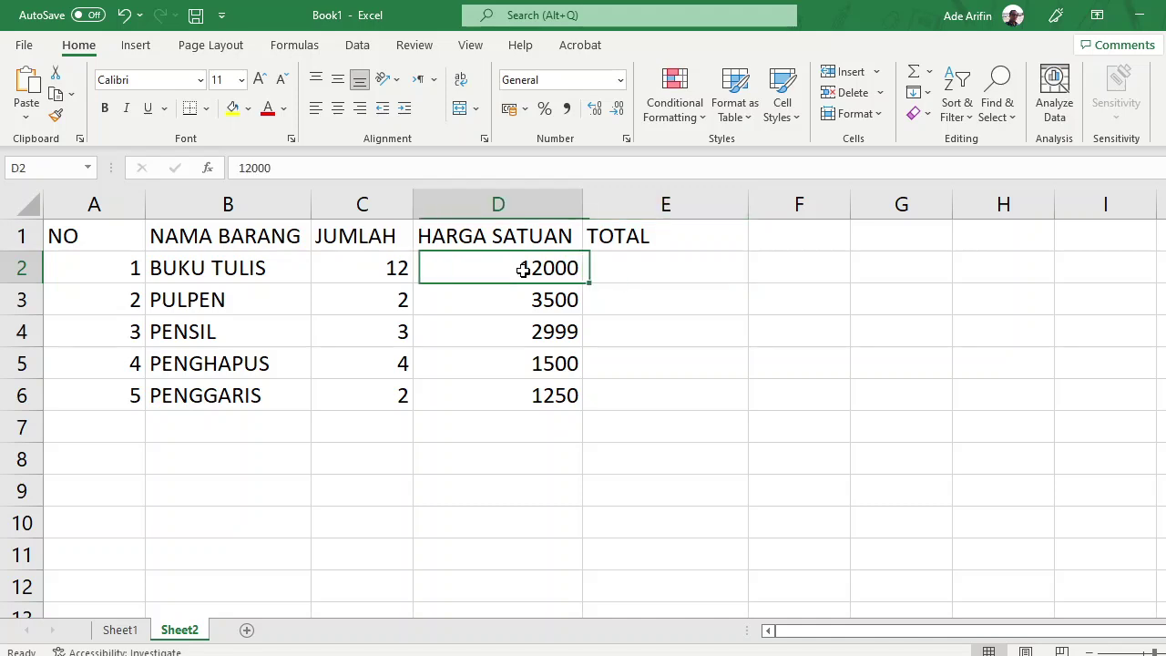
click(390, 263)
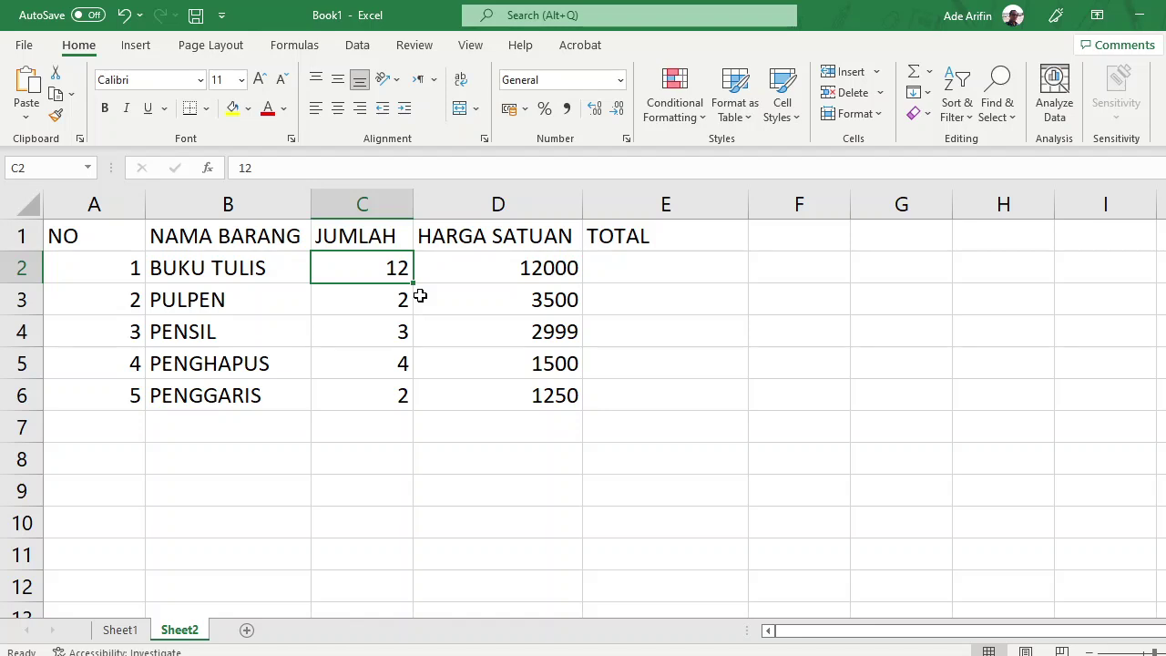
text(5)
click(516, 273)
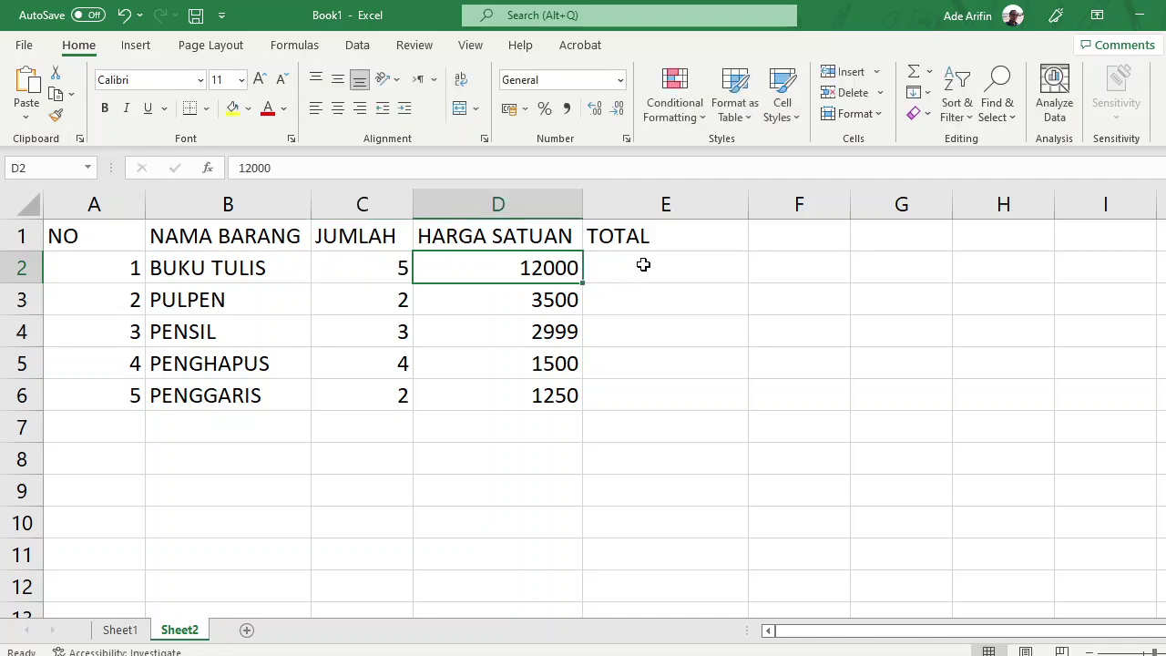
Calculate the BUKU TULIS total in cell E2 with the formula =C2*D2.
click(381, 270)
click(533, 266)
click(637, 265)
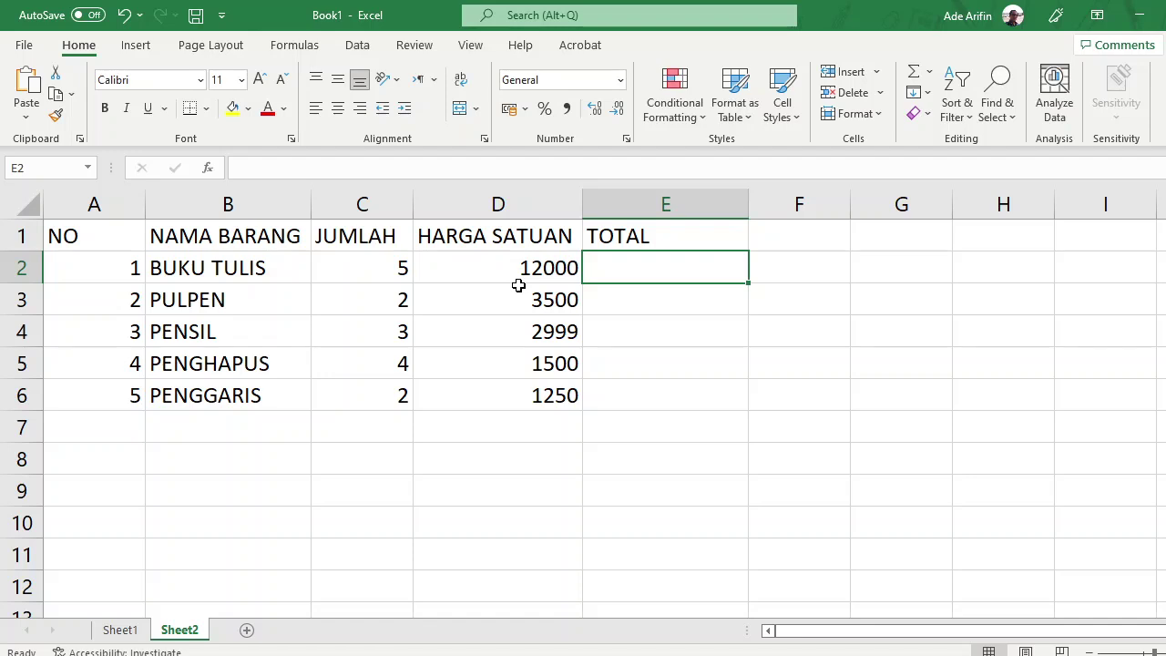
text(=)
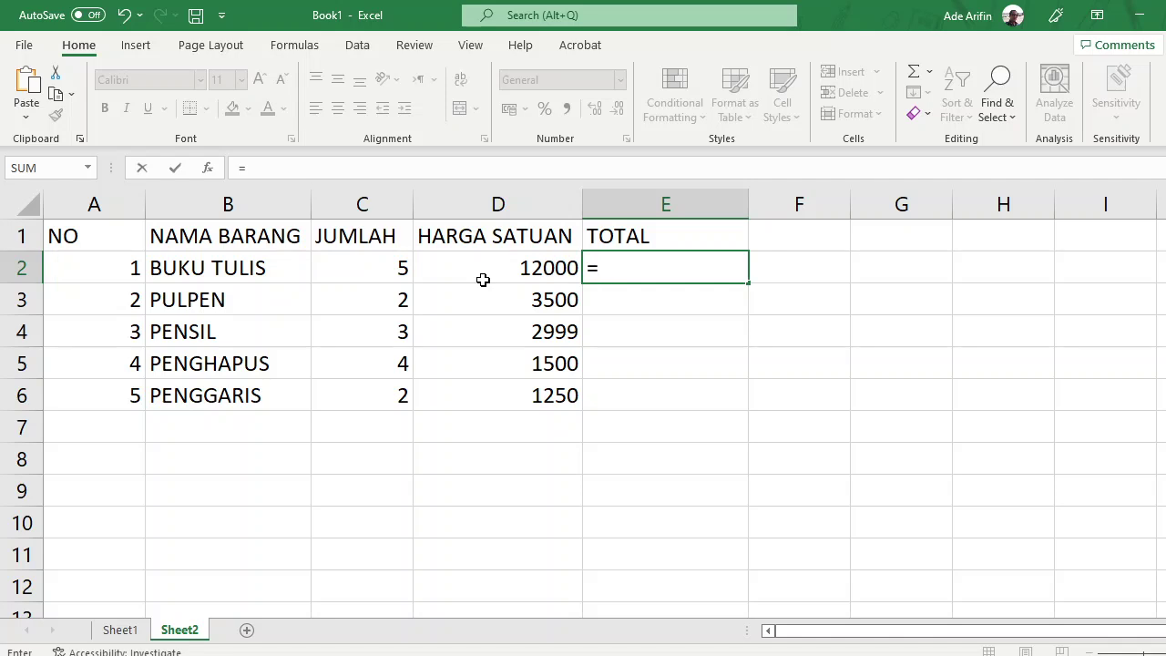
text(C2)
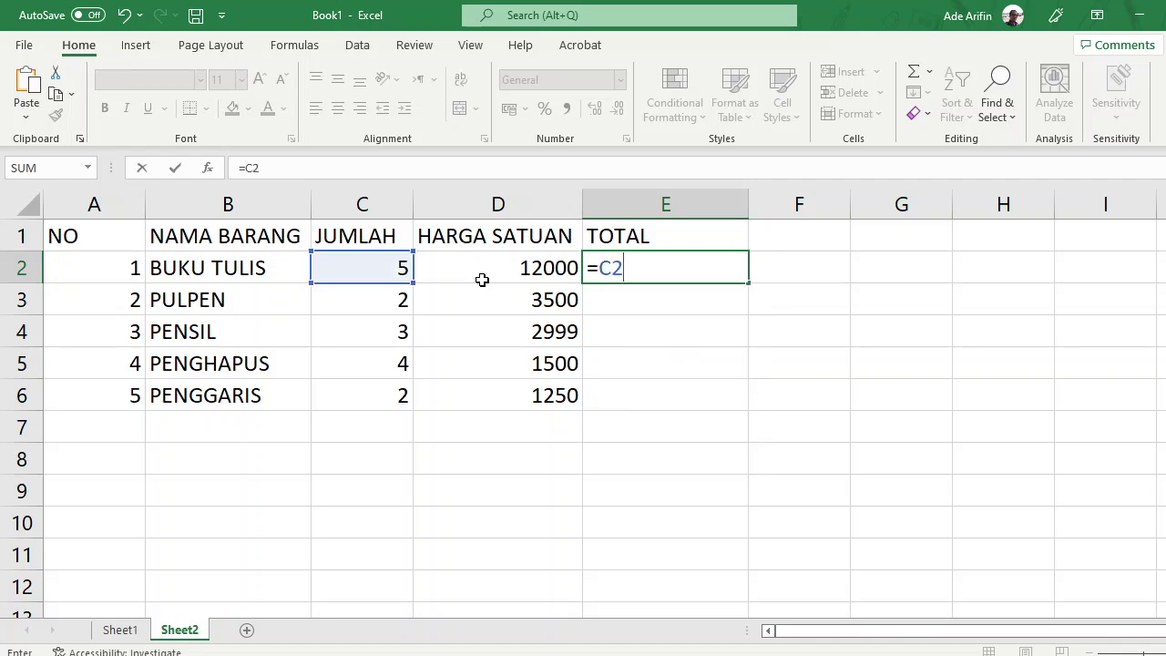
text(*D2)
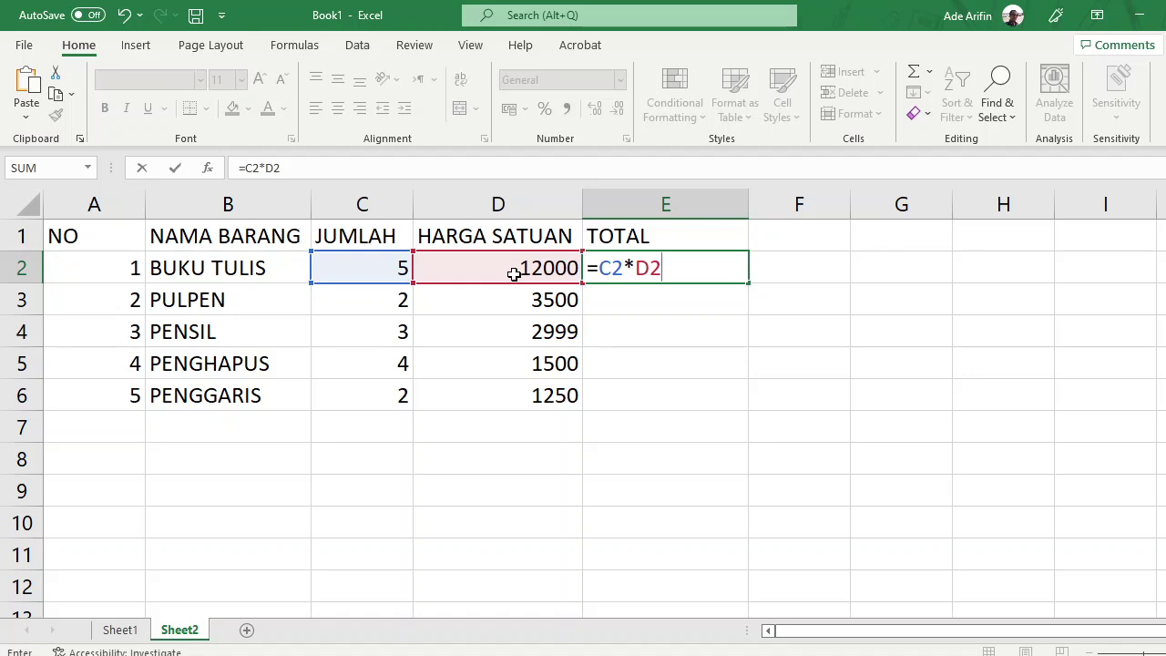
key(Return)
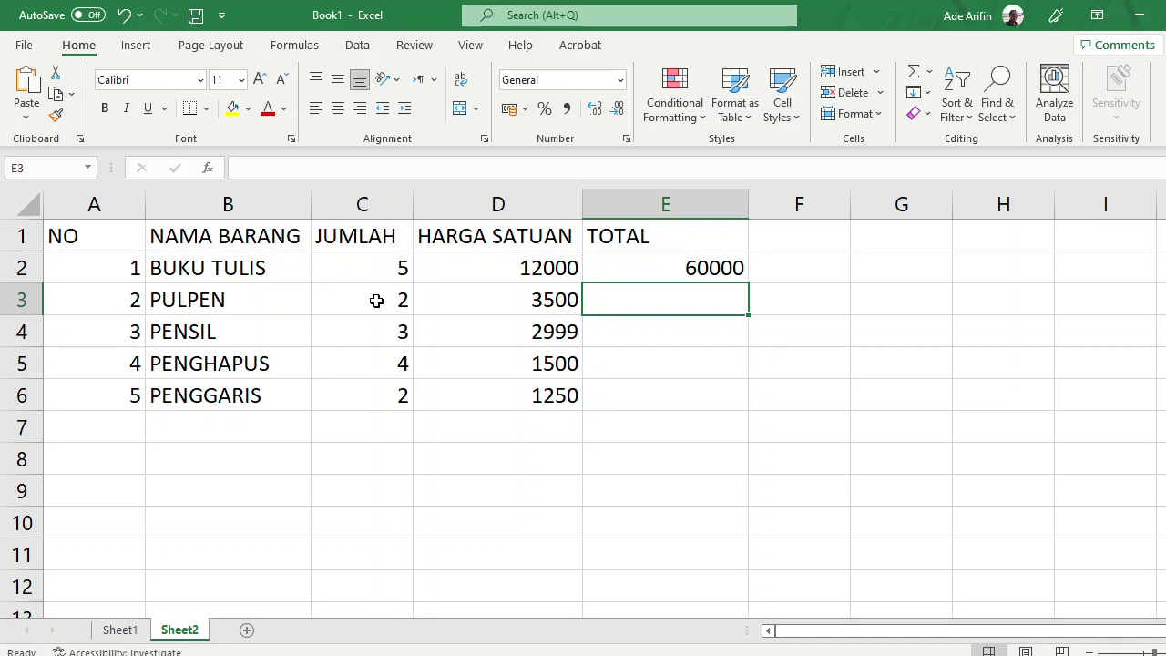
Calculate the PULPEN total in cell E3 with the formula =C3*D3.
text(=)
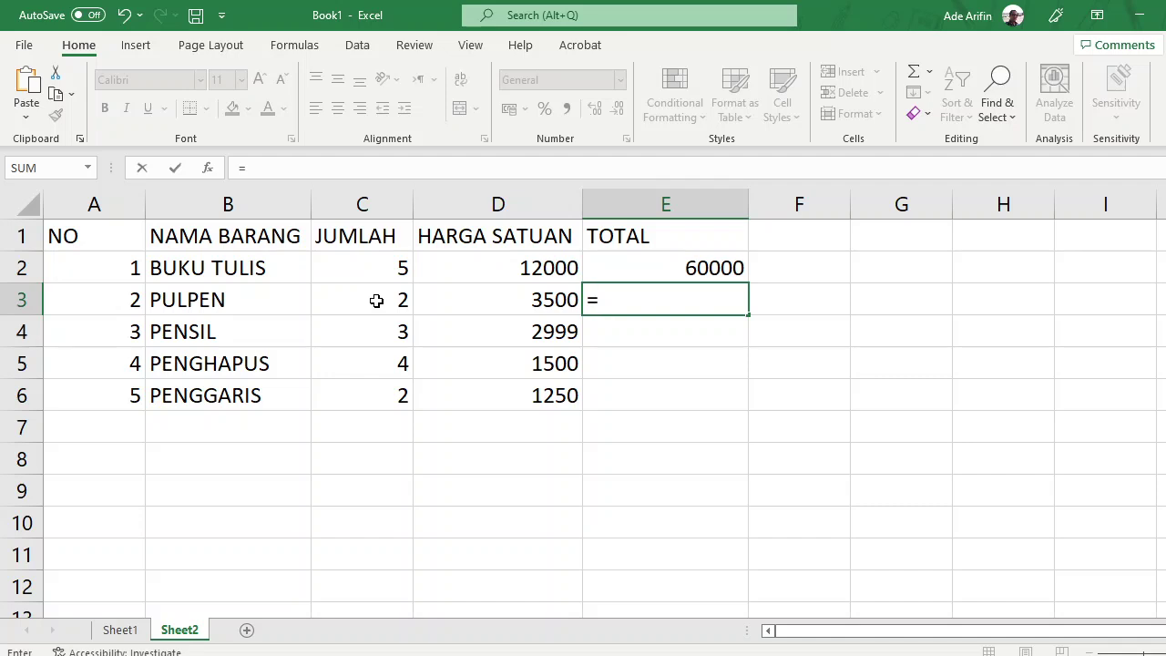
click(376, 301)
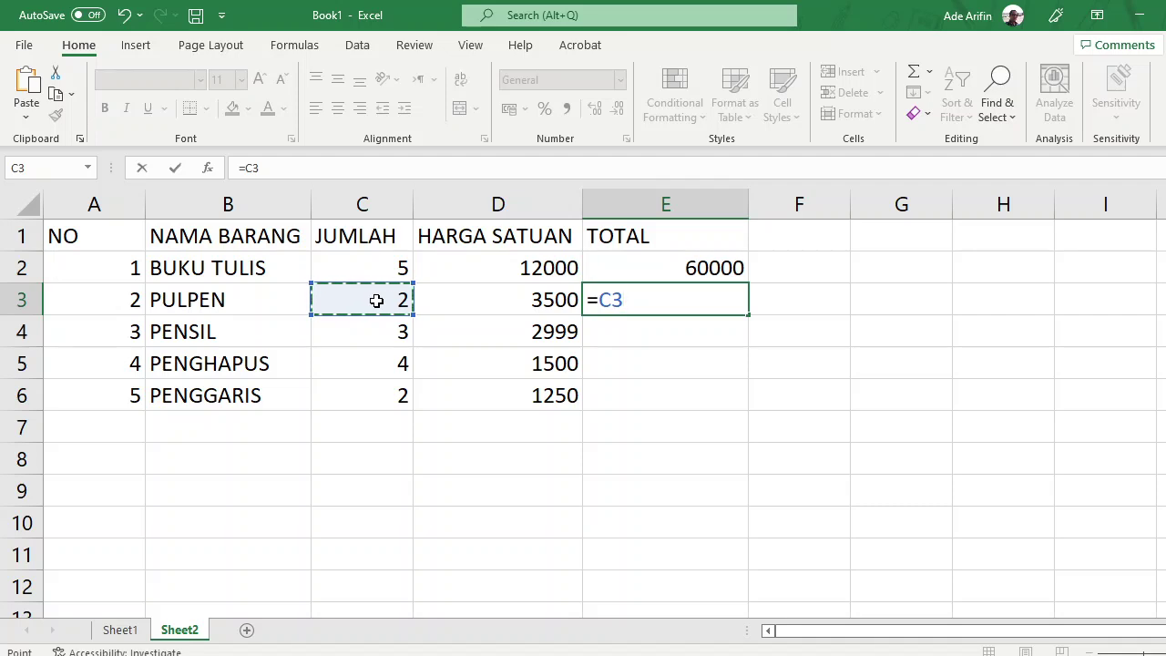
text(*)
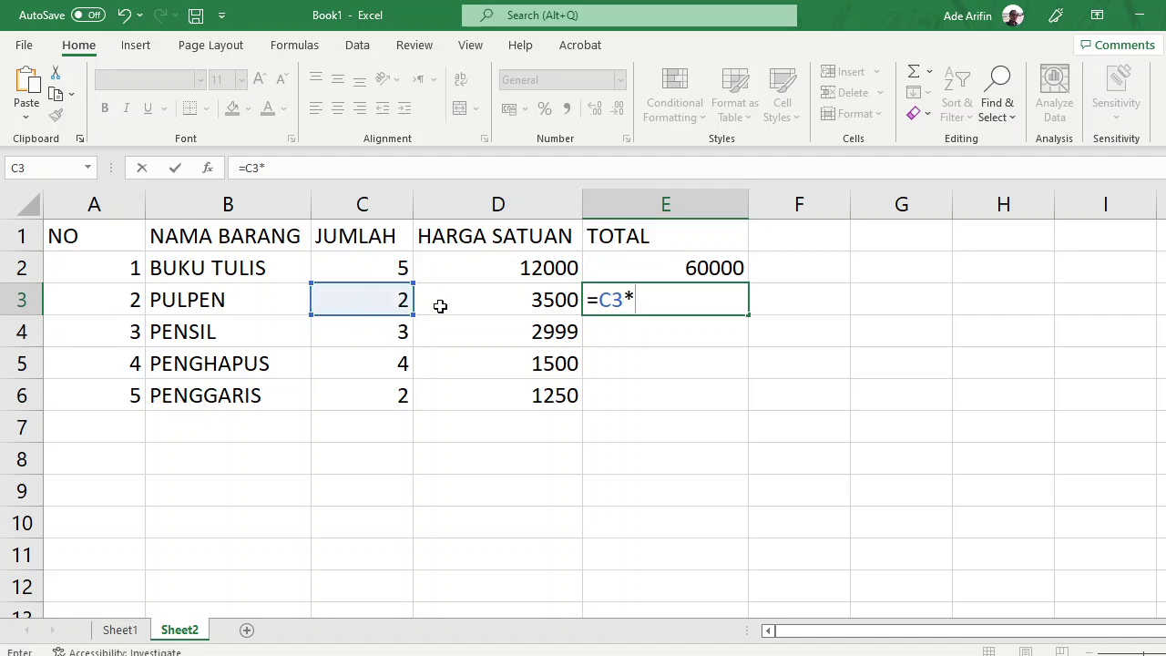
click(476, 300)
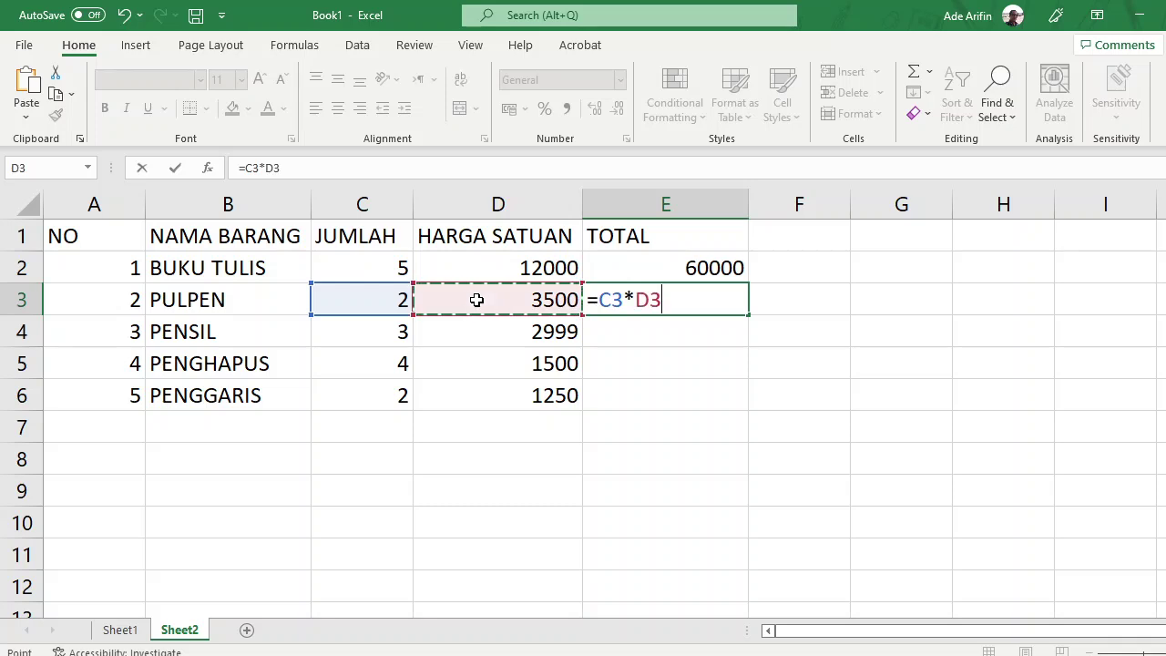
key(Return)
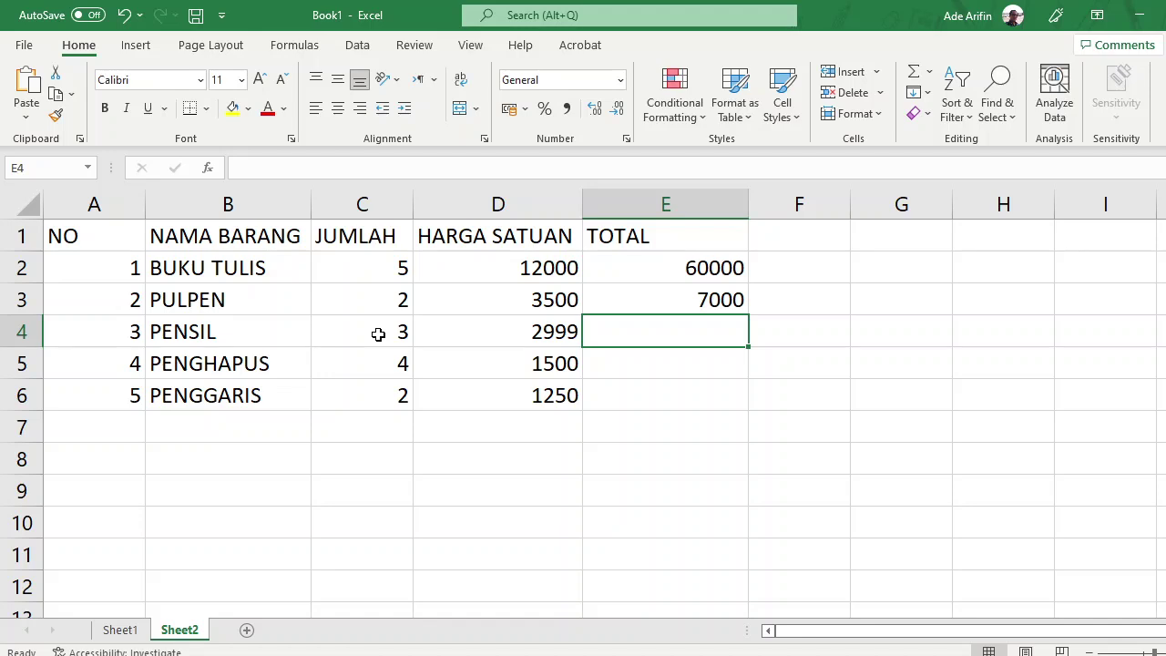
Calculate the PENSIL total in cell E4 by multiplying its quantity C4 by its unit price D4.
text(=)
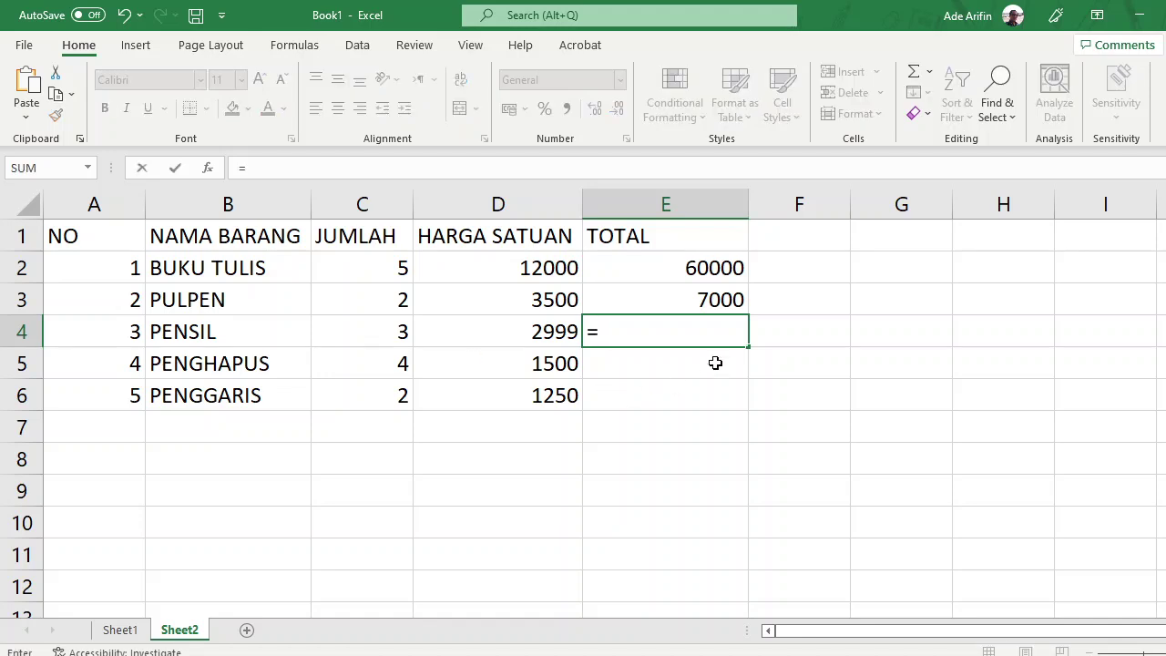
click(385, 335)
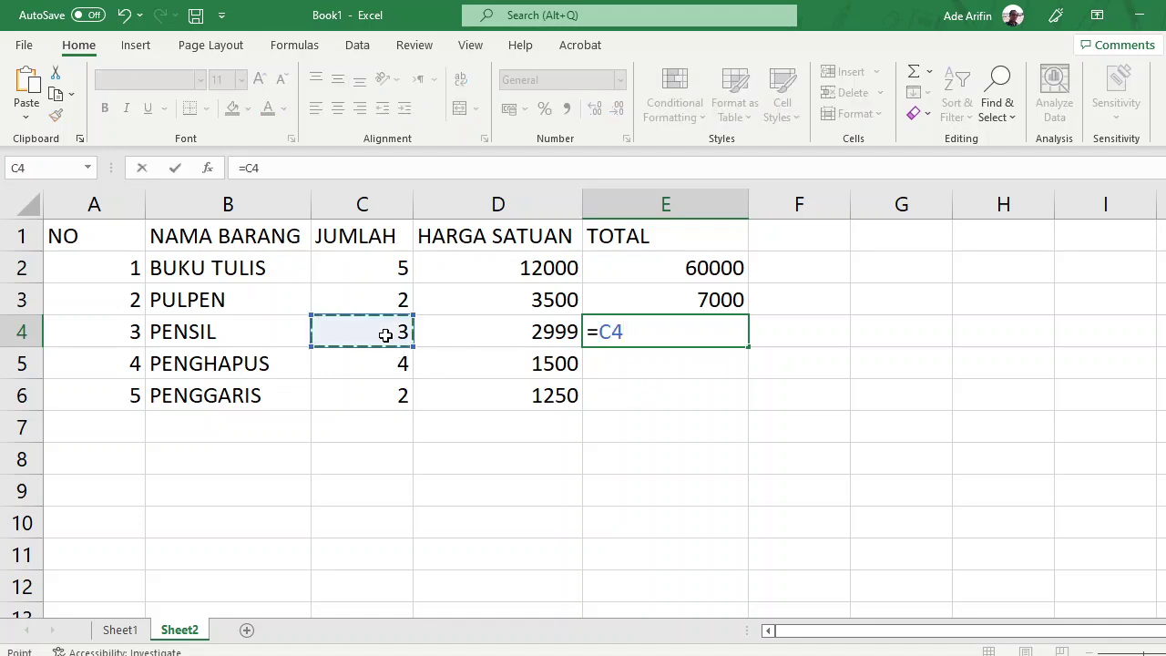
text(*)
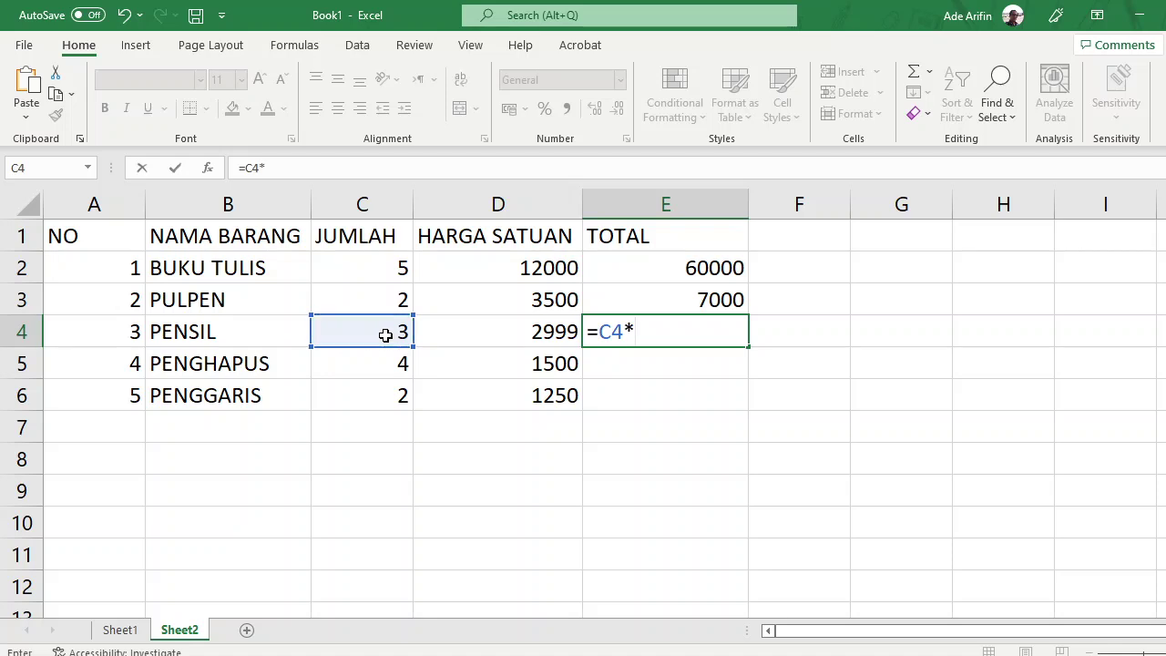
click(534, 339)
key(Return)
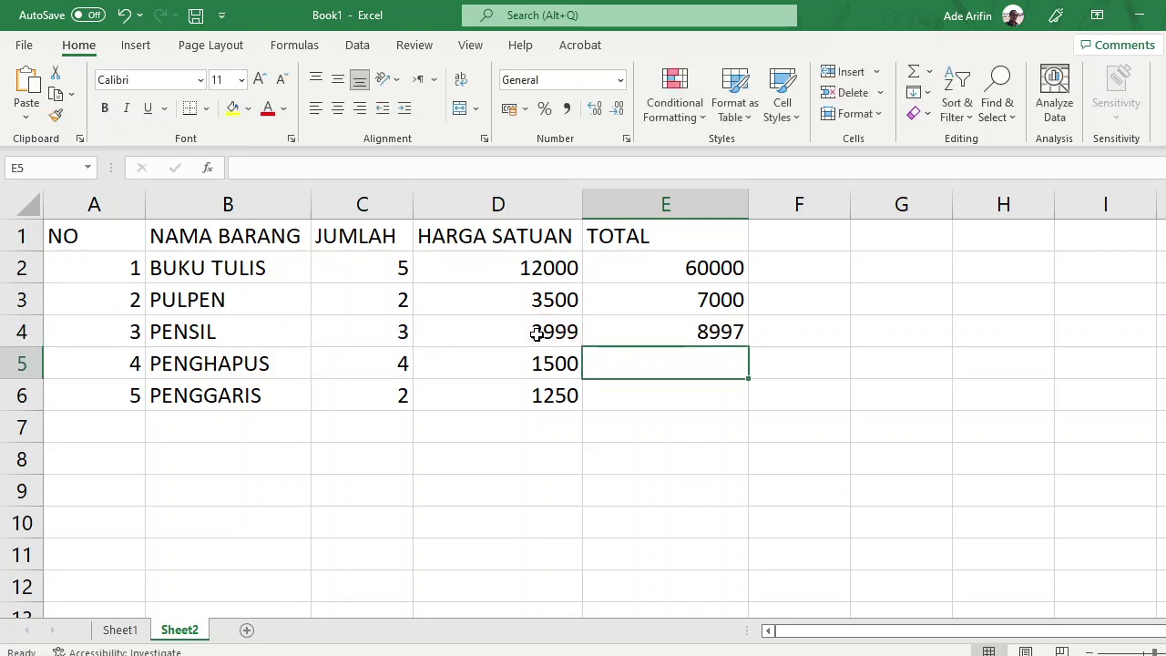
Calculate the PENGHAPUS total in cell E5 by multiplying its quantity C5 by its unit price D5.
text(=)
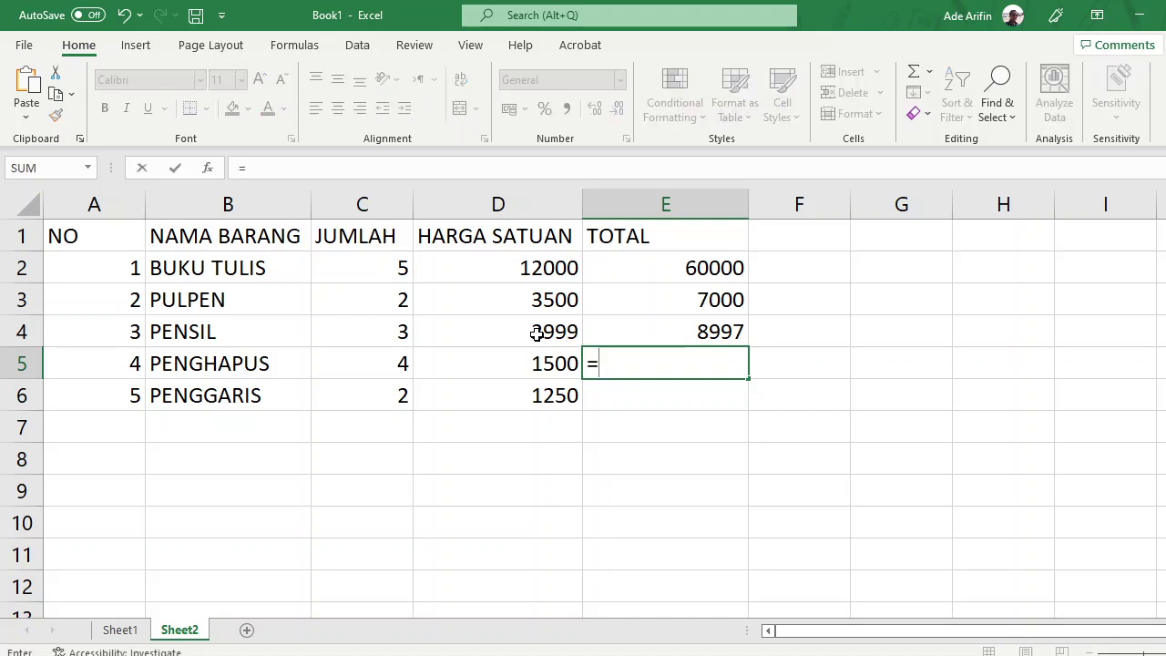
click(379, 364)
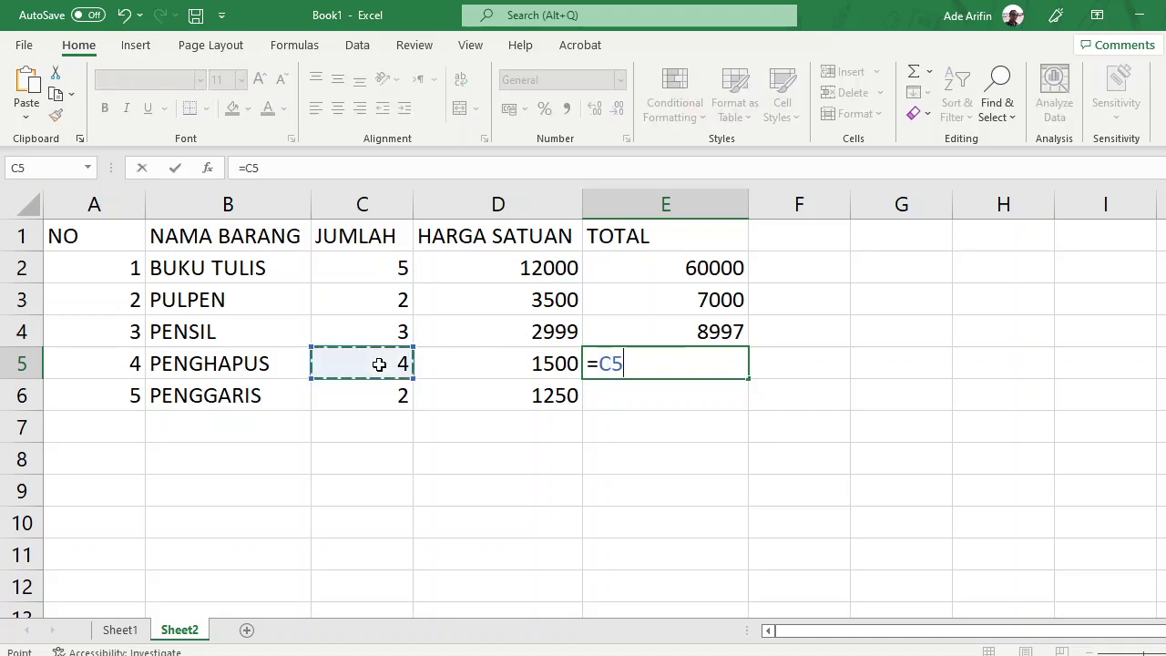
text(*)
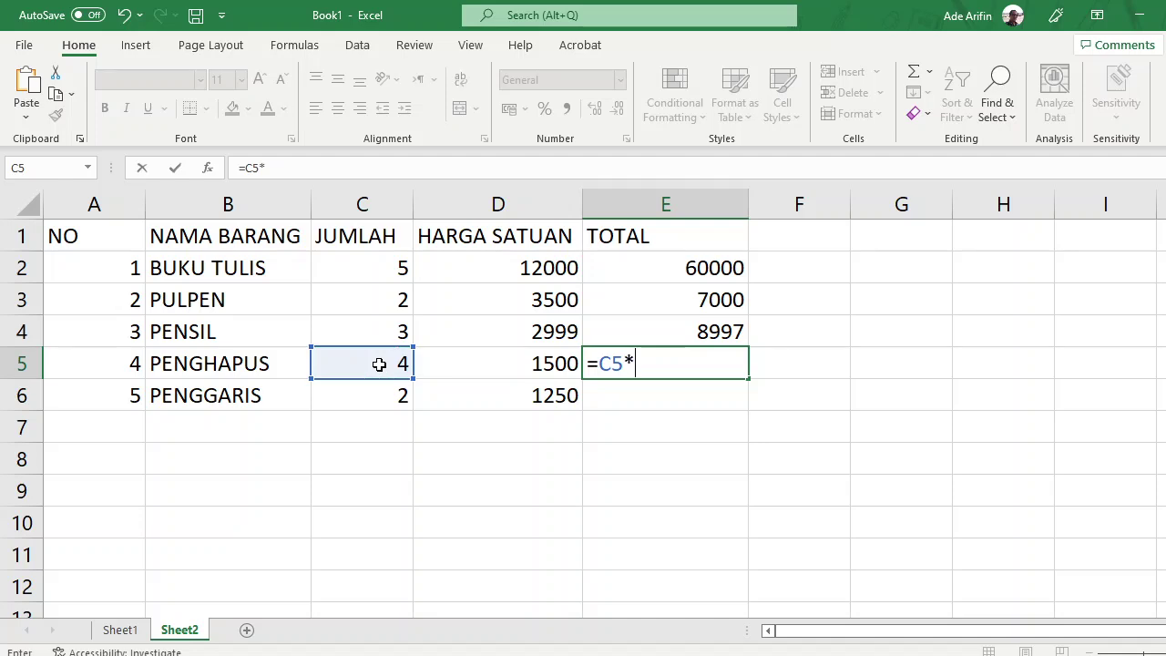
click(488, 367)
key(Return)
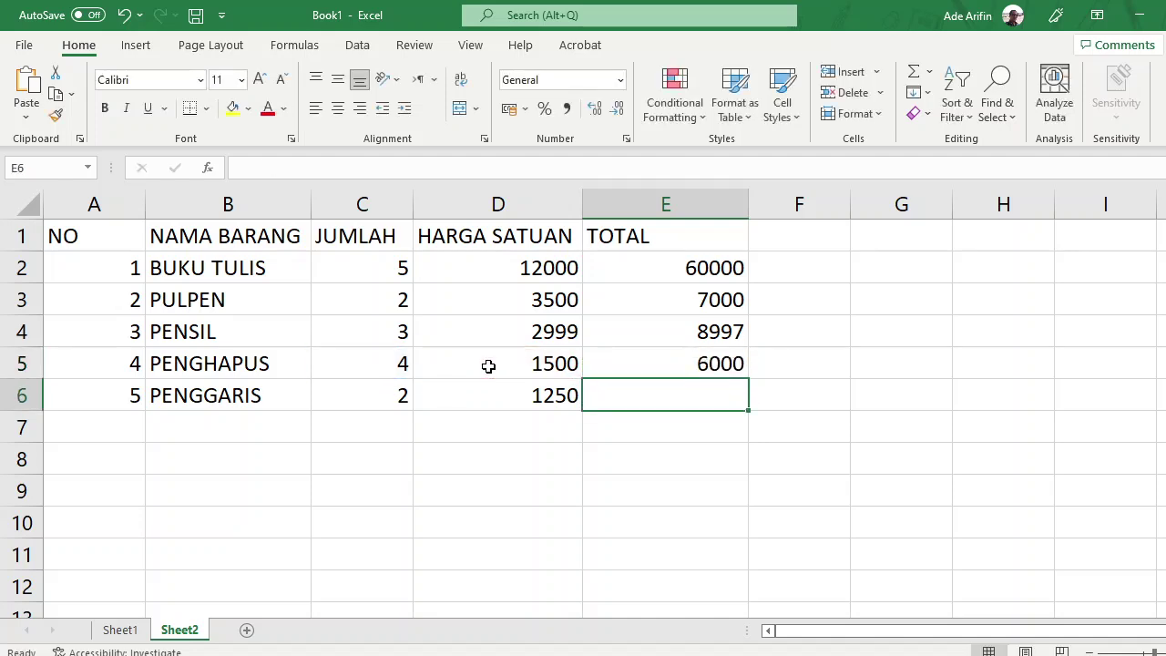
Calculate the PENGGARIS total in cell E6 by multiplying its quantity C6 by its unit price D6.
text(=)
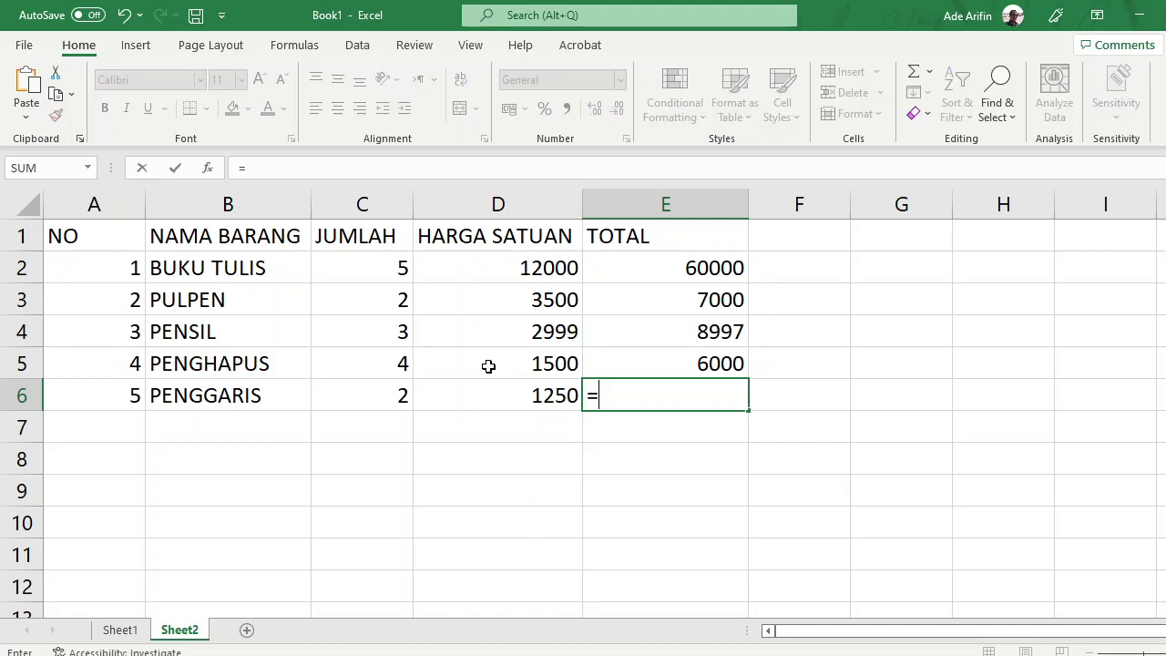
click(401, 388)
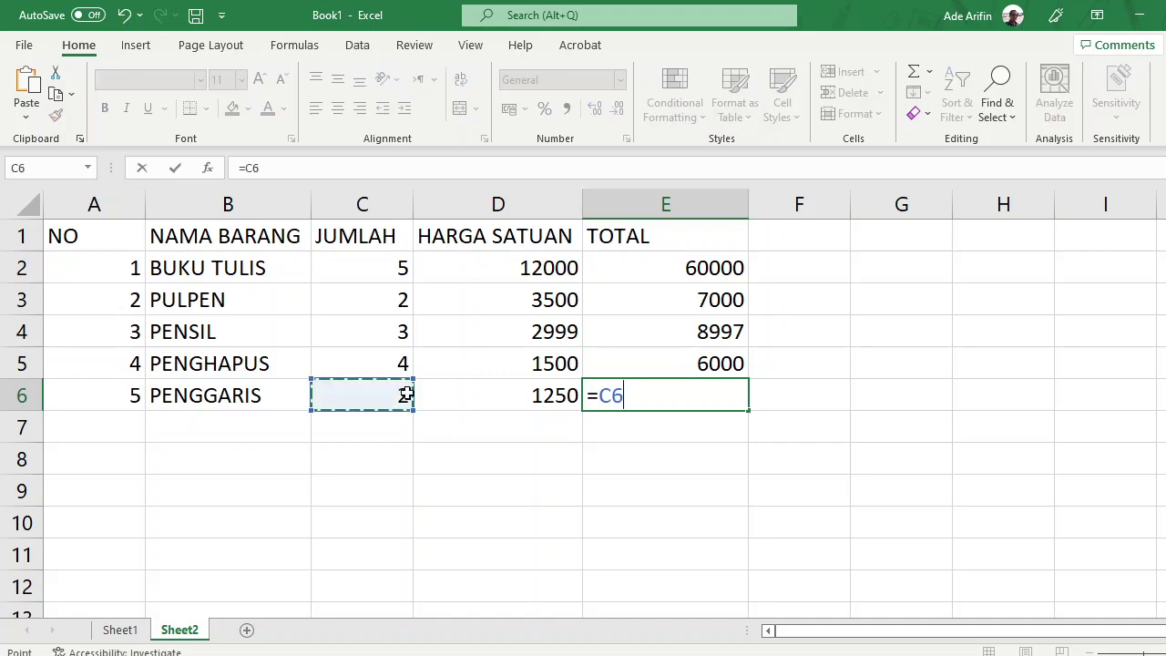
text(*)
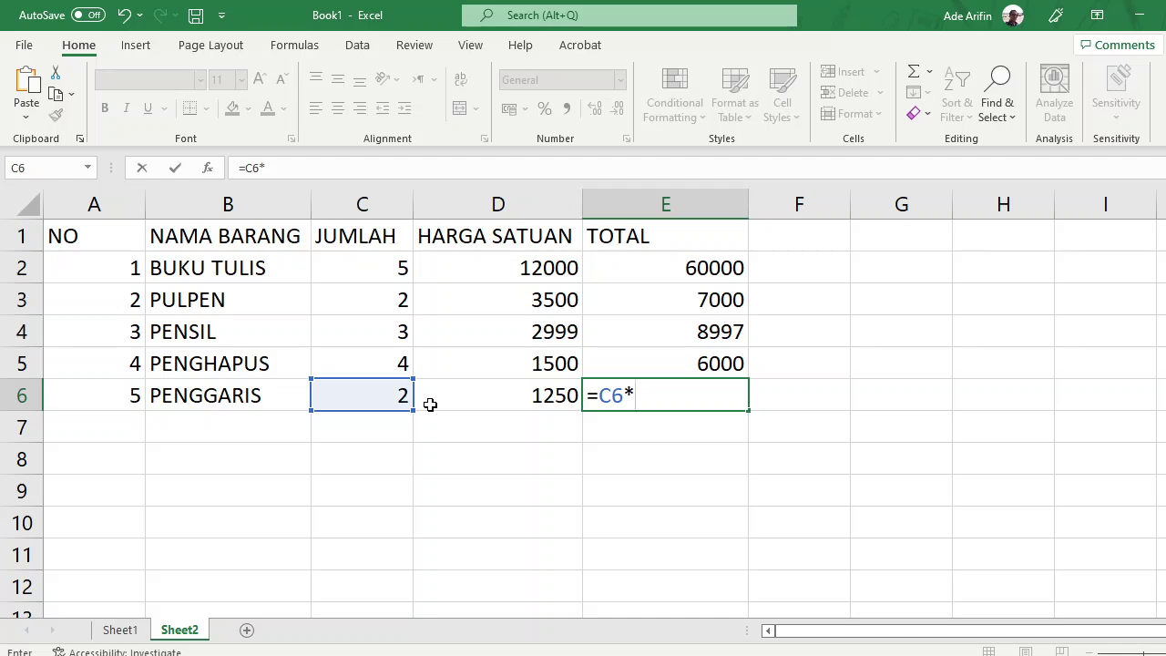
click(545, 397)
key(Return)
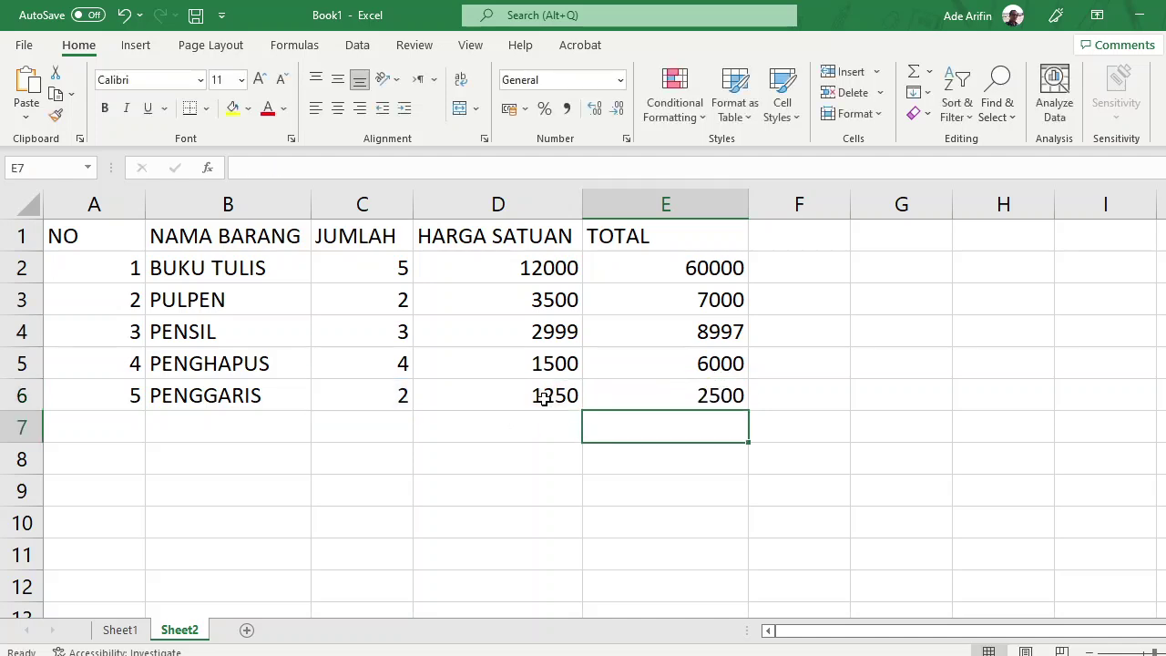
Label the row below the last item by entering TOTAL in cell B7.
drag(682, 269, 696, 390)
click(687, 310)
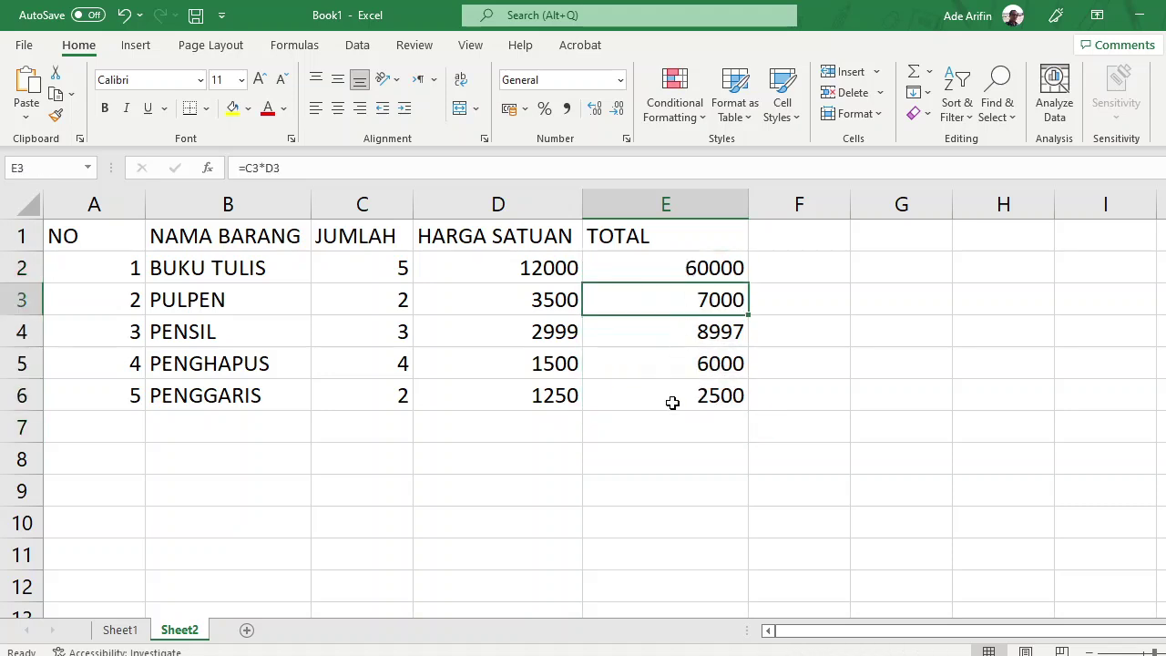
click(680, 414)
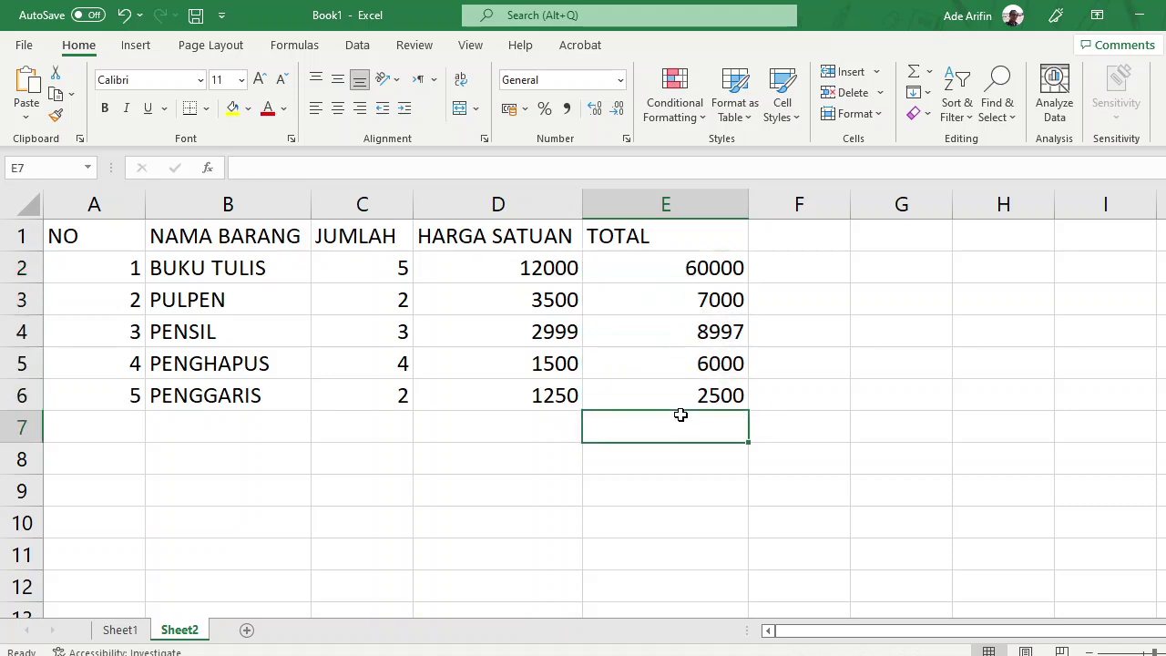
click(191, 430)
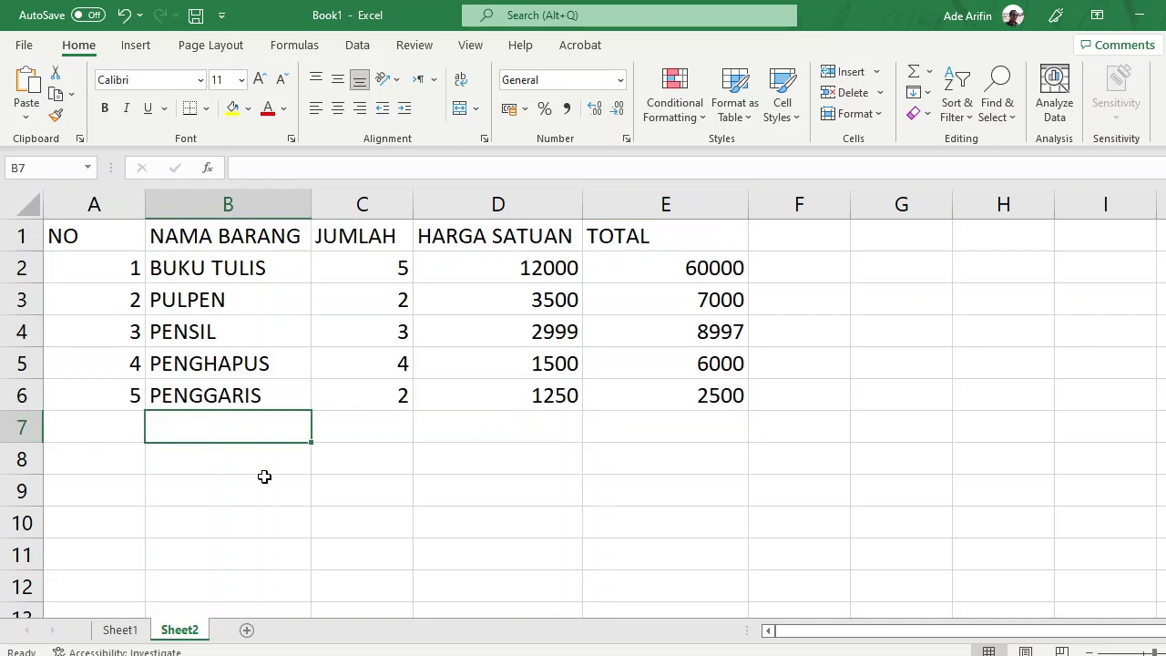
text(TOTAL)
key(Return)
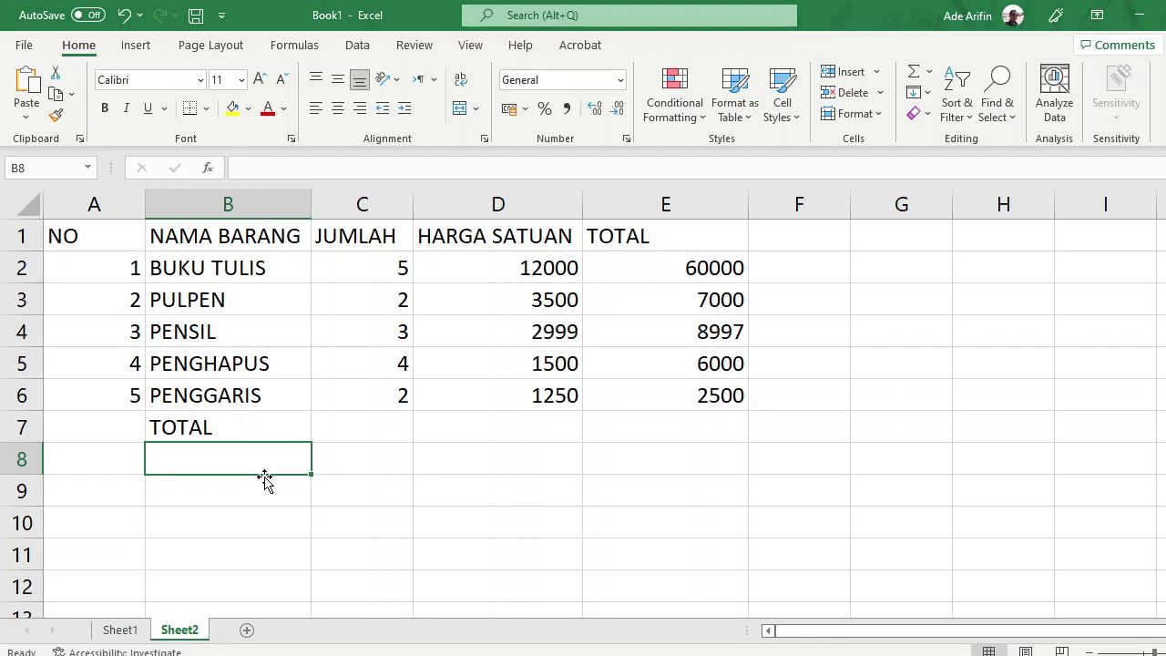
Examine the multiplication formulas behind the item totals in cells E2 to E6 and the cells they refer to.
click(670, 434)
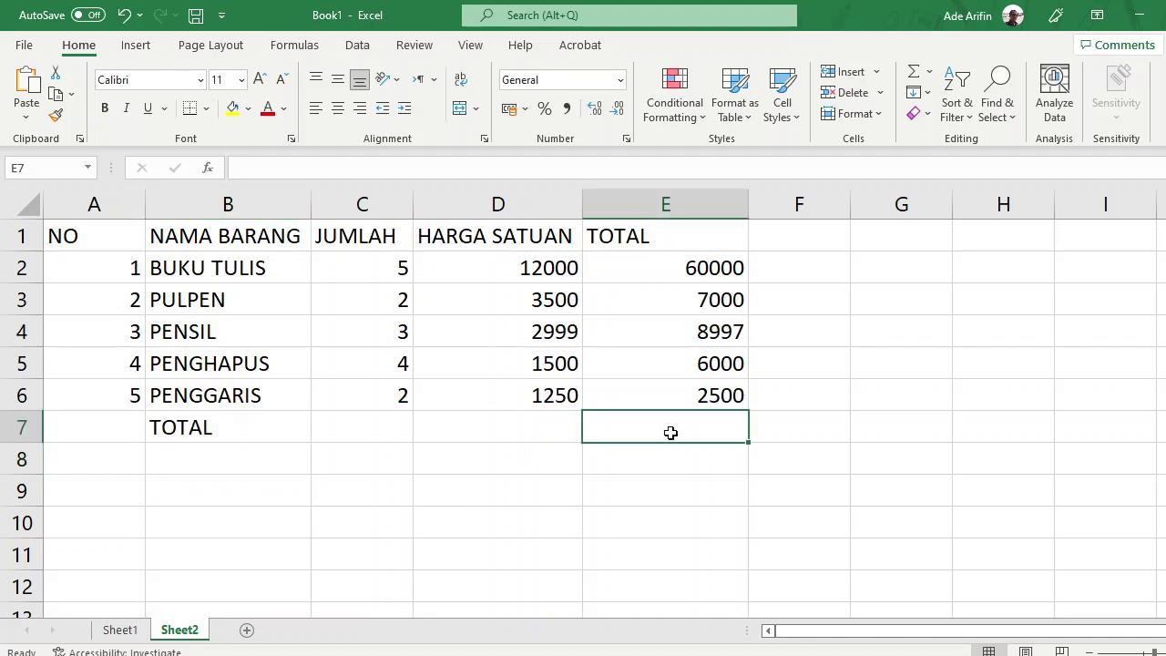
drag(727, 264, 736, 391)
click(502, 266)
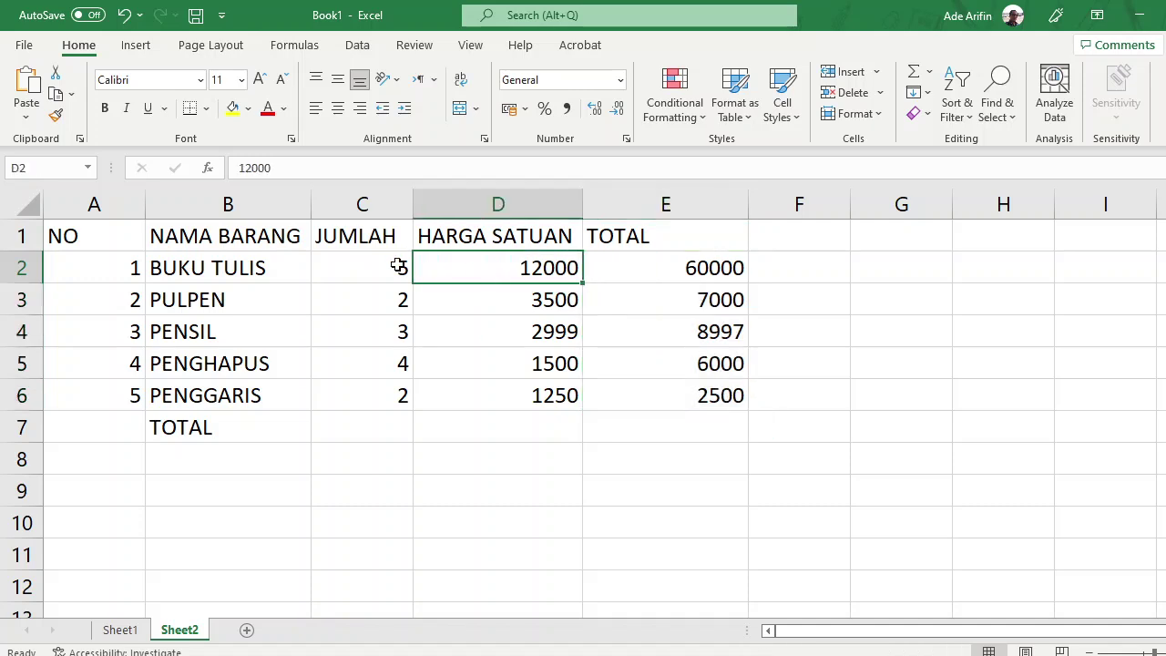
click(707, 271)
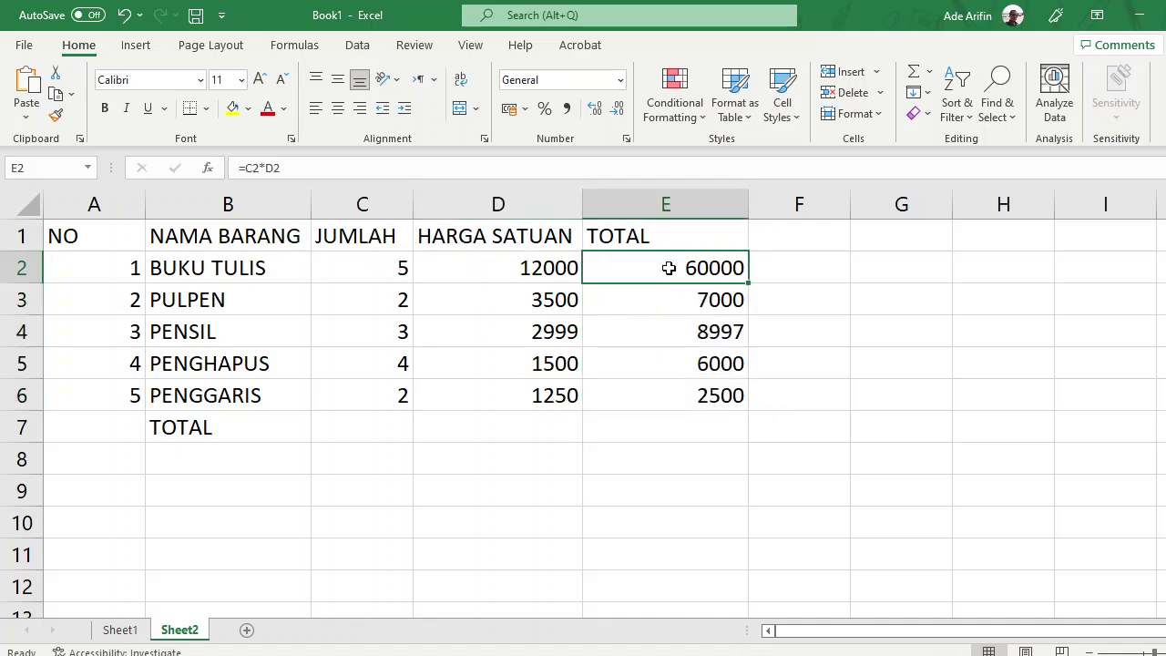
click(283, 168)
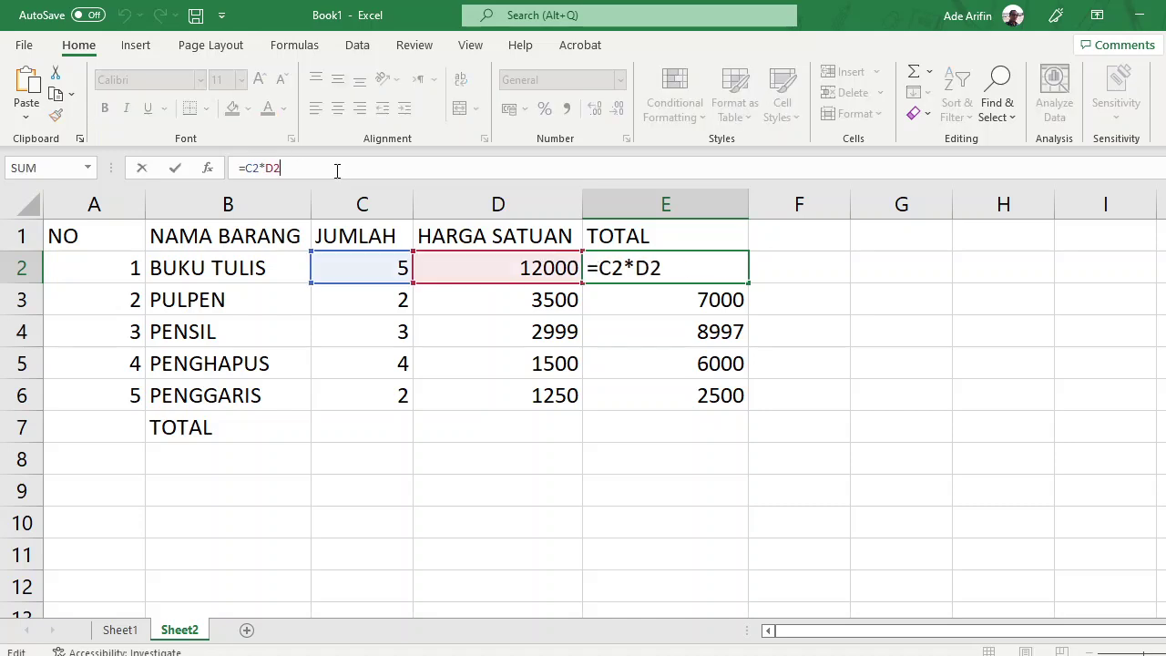
click(659, 294)
click(666, 266)
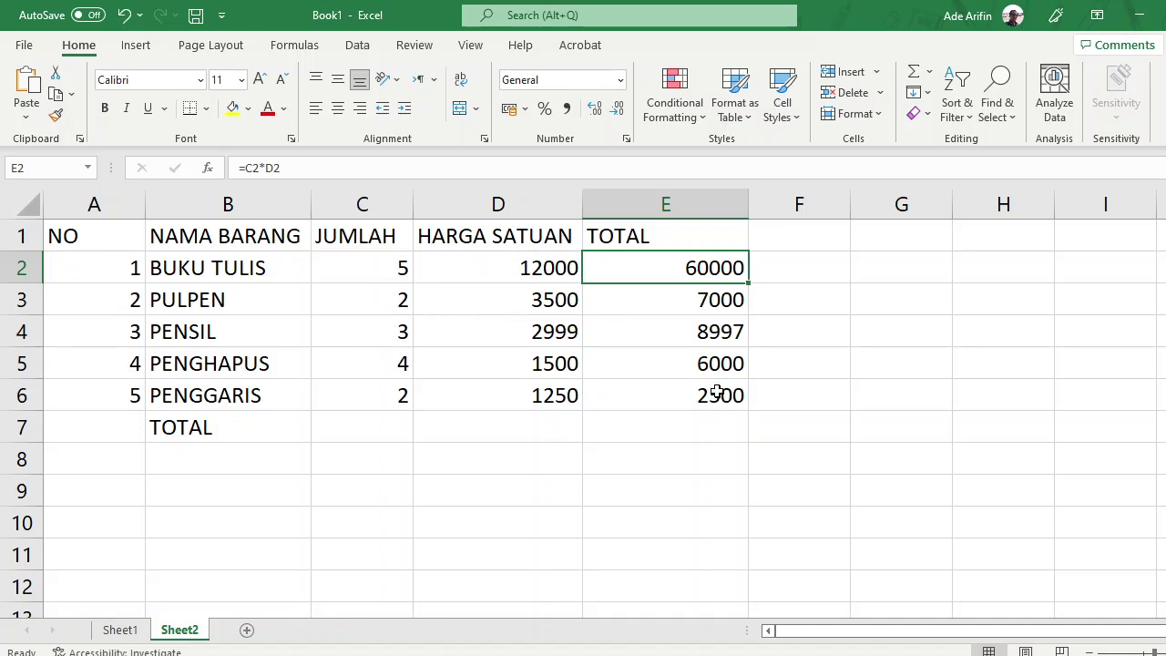
click(706, 425)
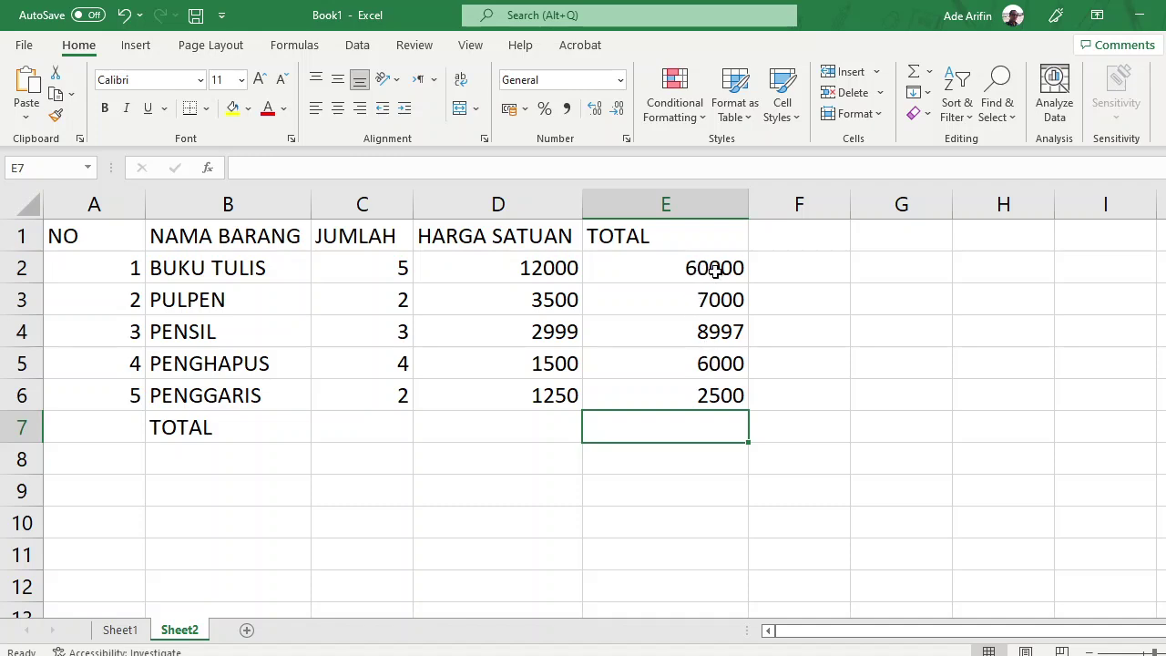
click(715, 274)
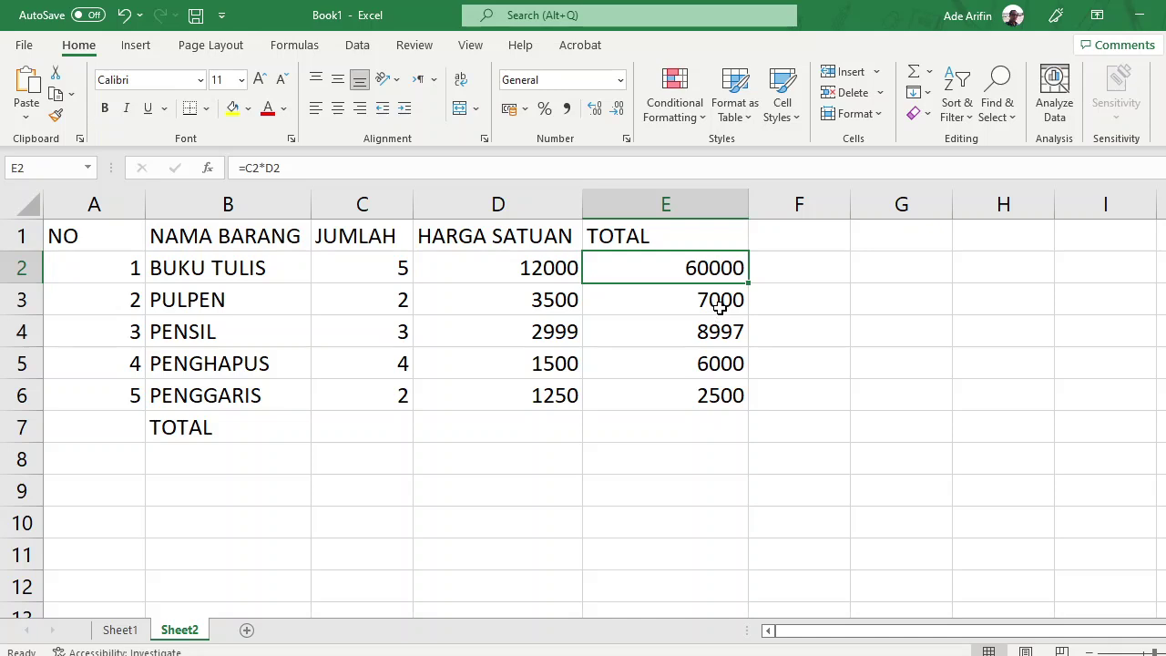
click(717, 304)
click(717, 333)
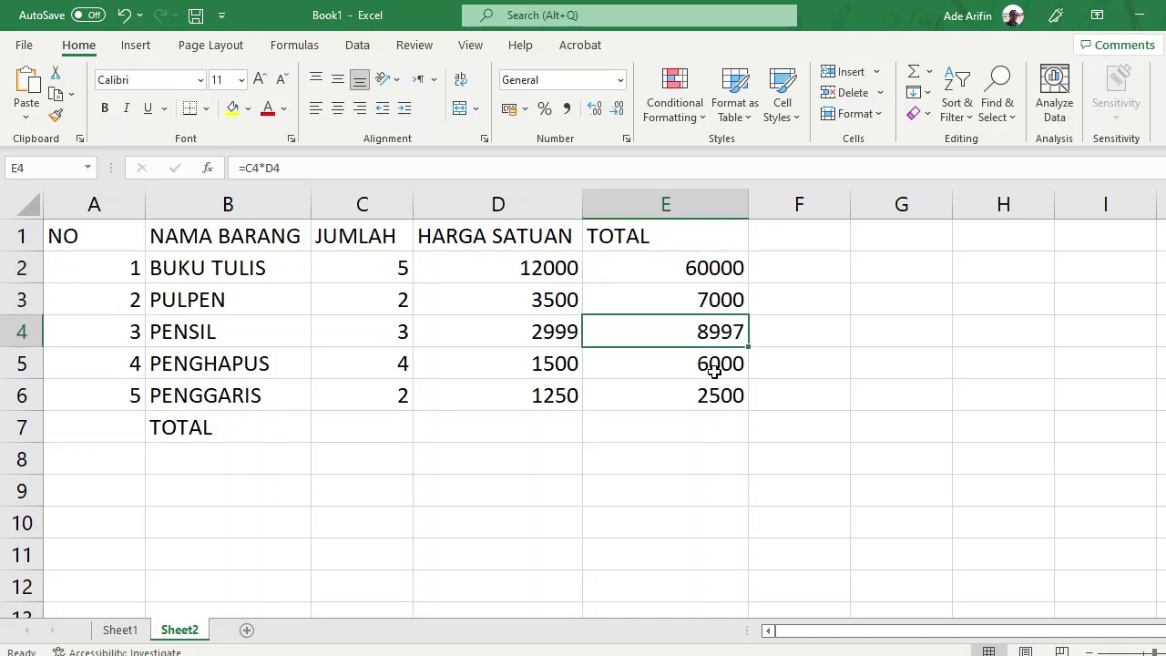
click(720, 366)
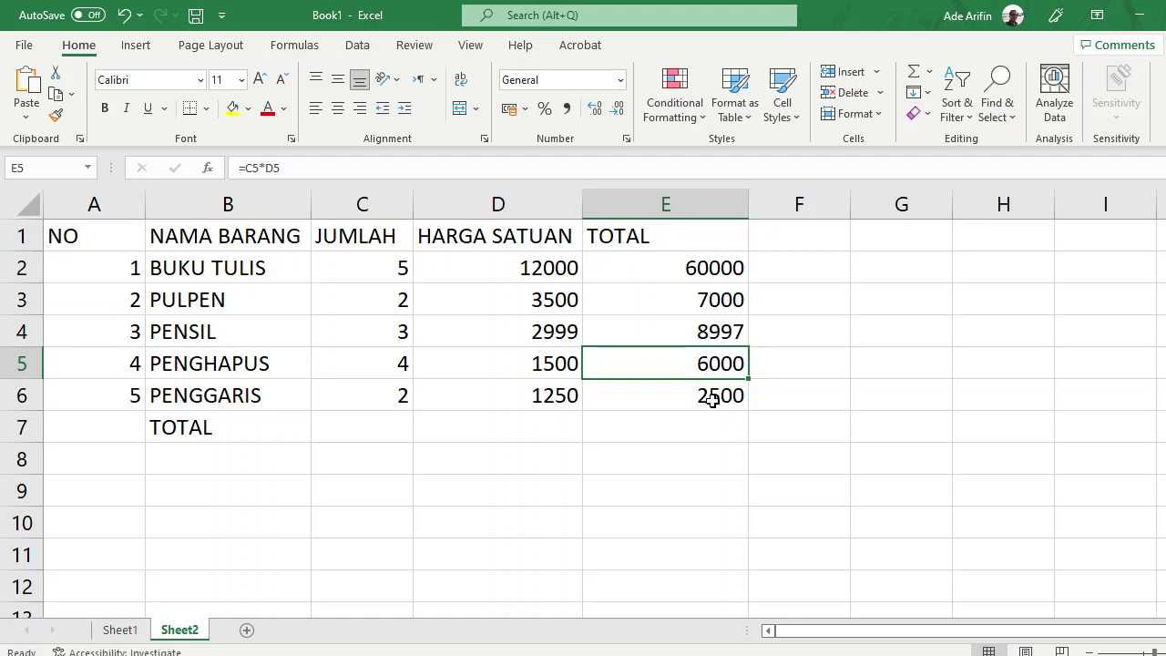
click(711, 403)
Try to add up the item totals in cell E7 with the plain range reference =E2:E6, and undo the entry.
click(703, 425)
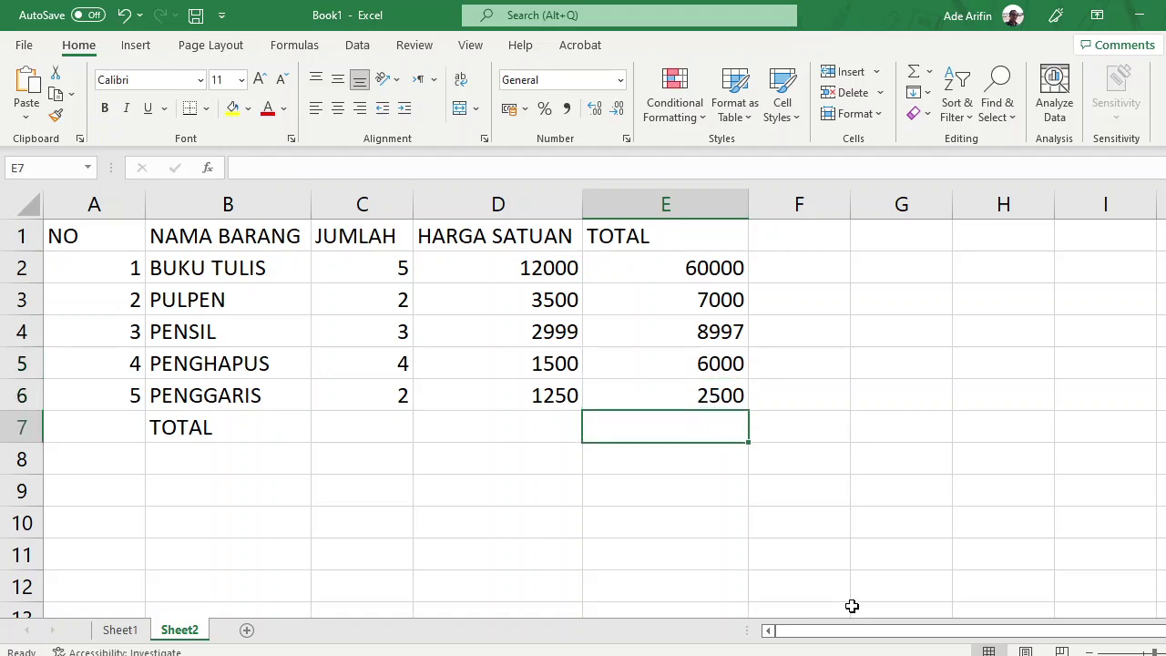
text(=)
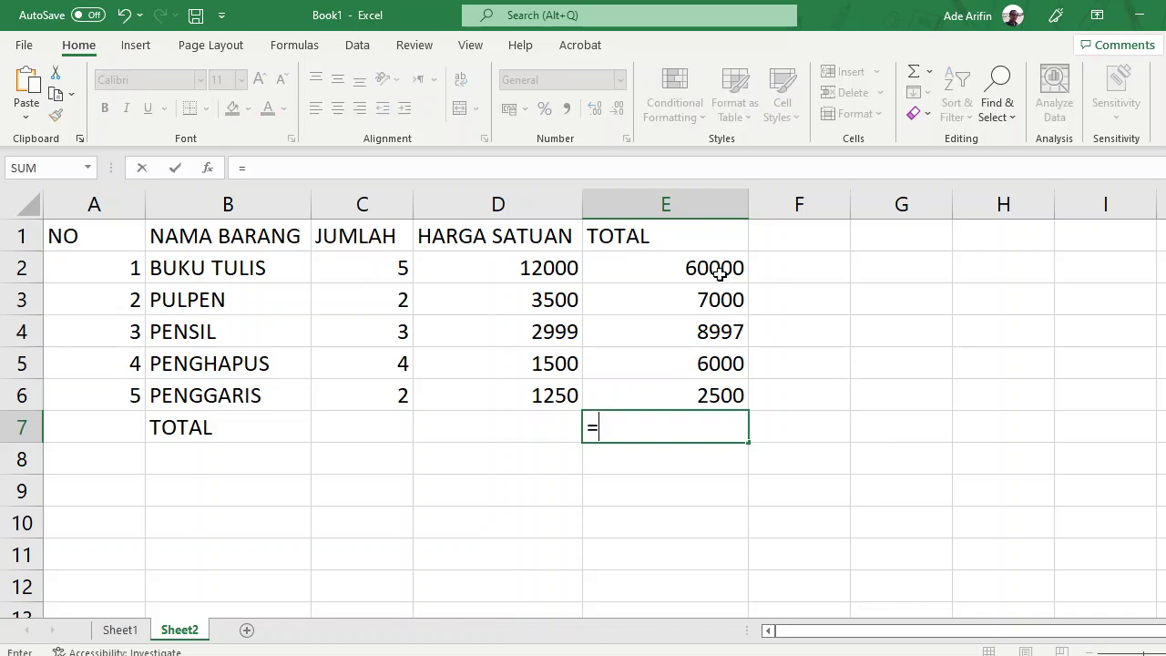
drag(720, 274, 721, 398)
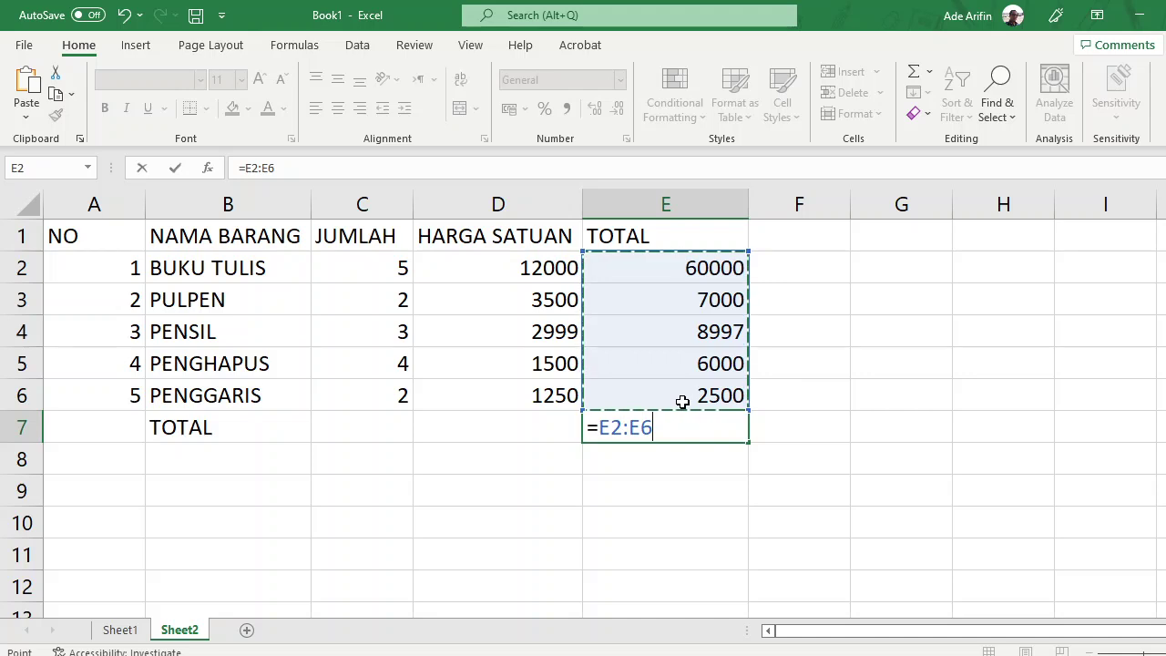
key(Return)
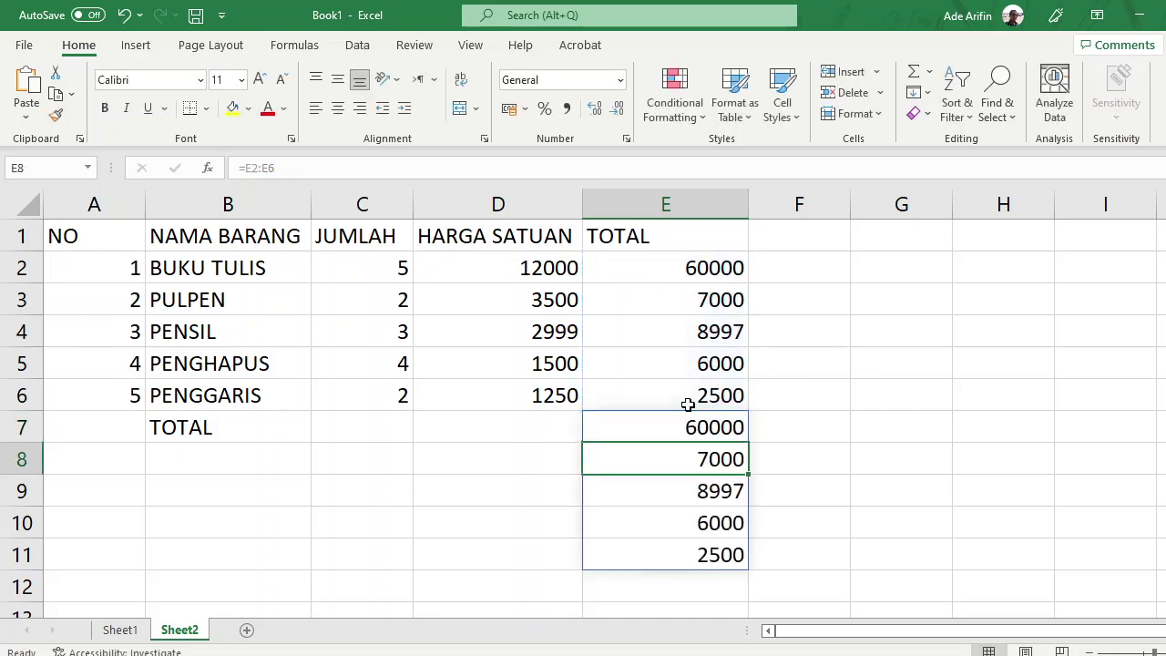
key(ctrl+z)
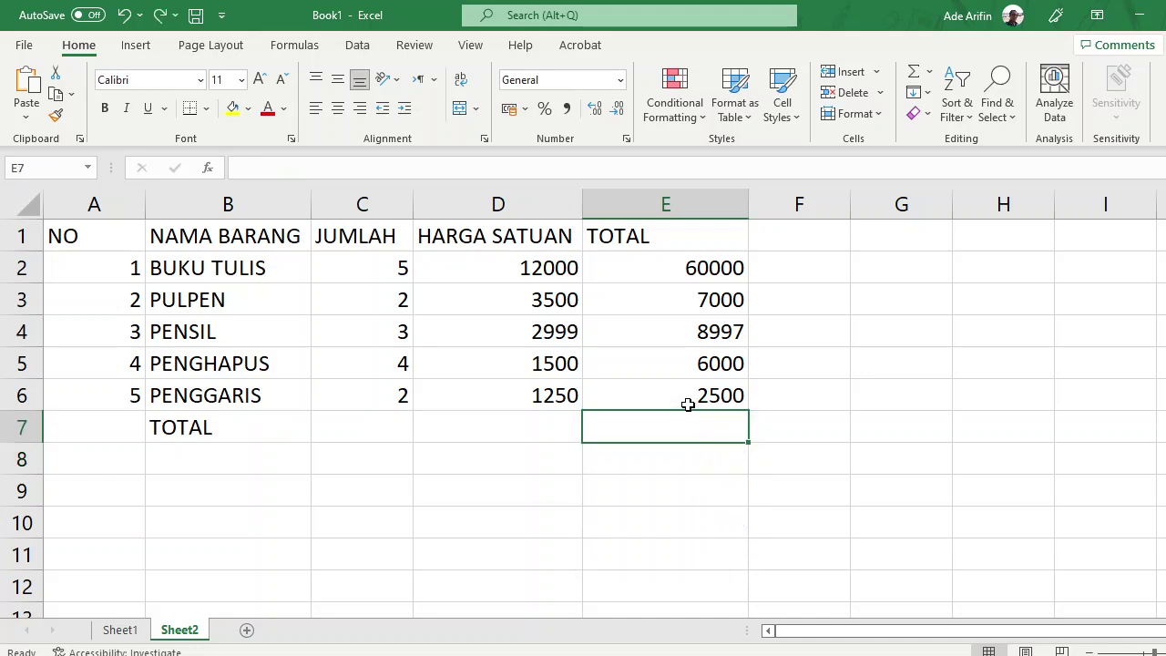
Calculate the grand total in cell E7 with the formula =SUM(E2:E6).
text(=)
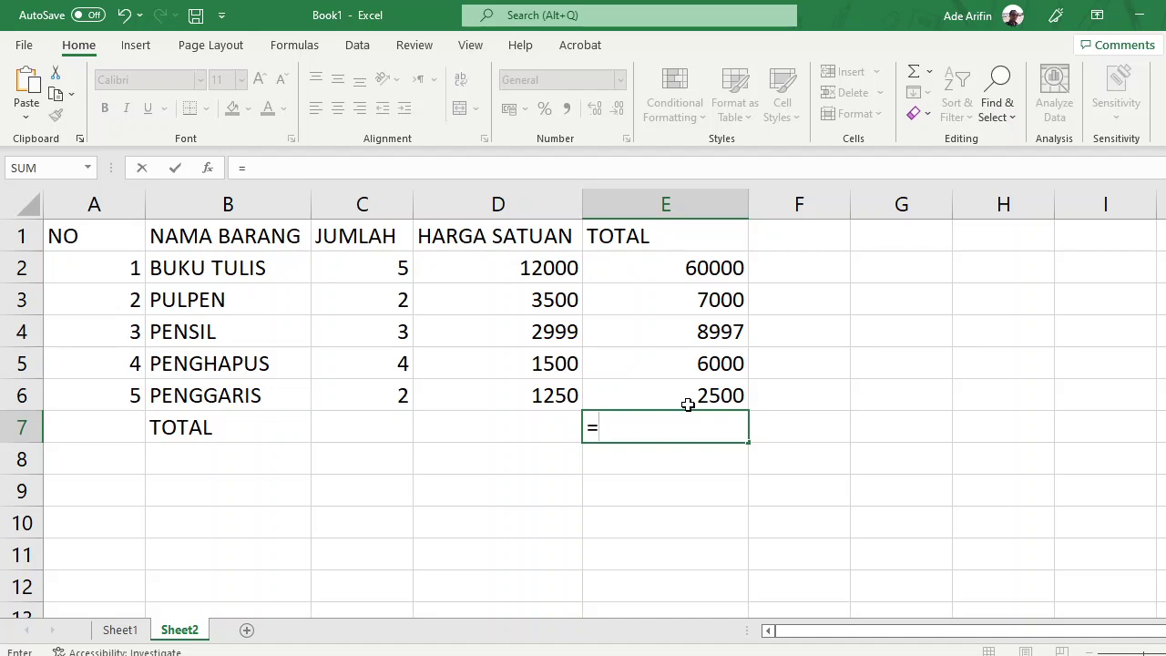
text(SUM()
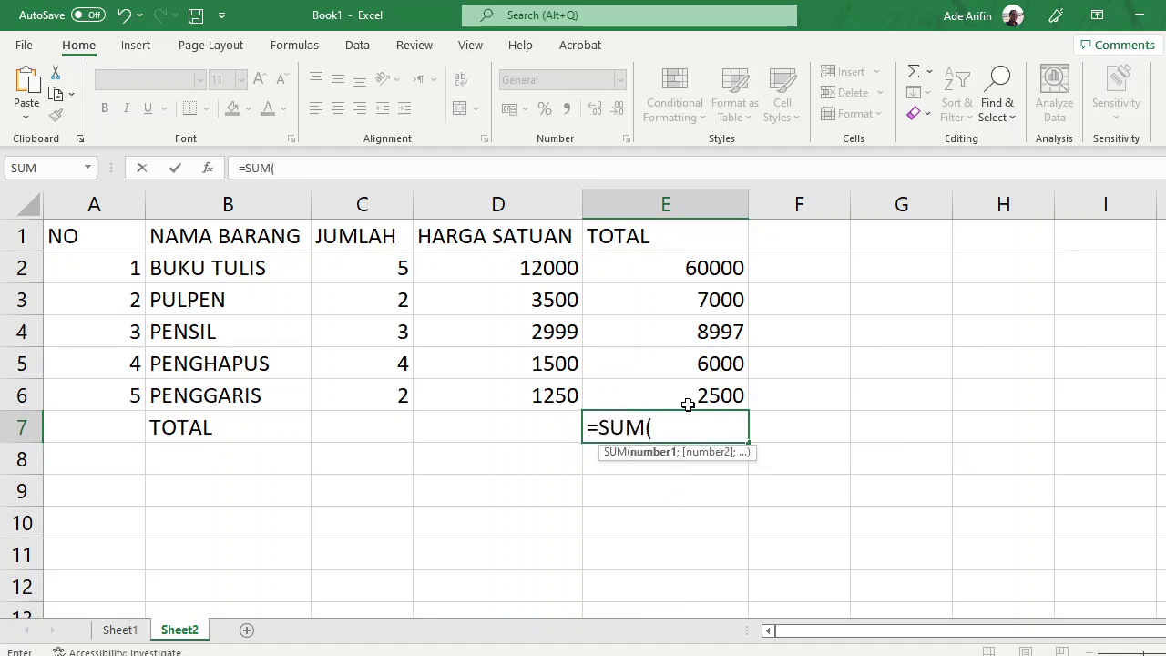
drag(715, 272, 706, 384)
text())
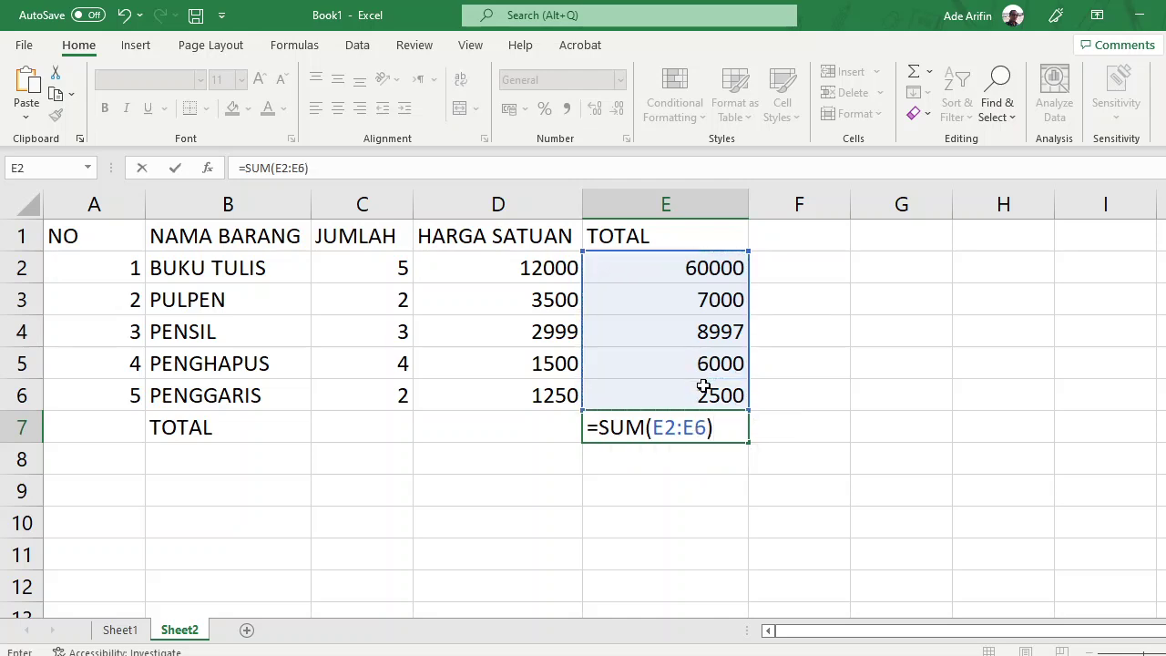
key(Return)
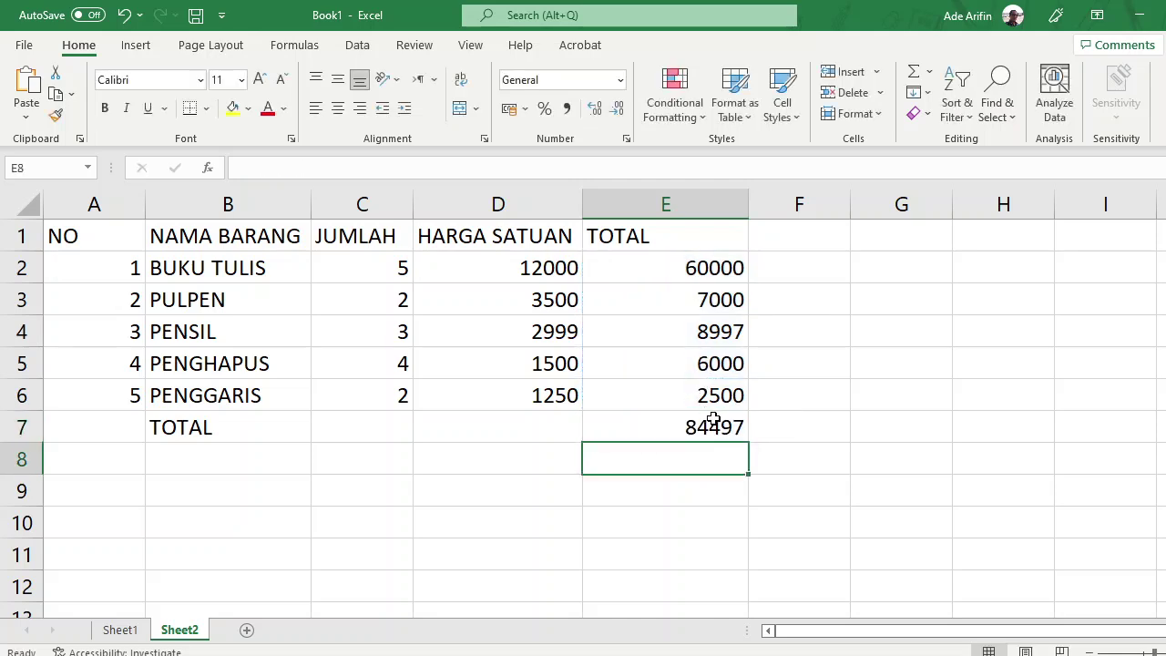
Review the formulas in the TOTAL column, comparing the cell references used for each item's row.
click(717, 420)
click(725, 278)
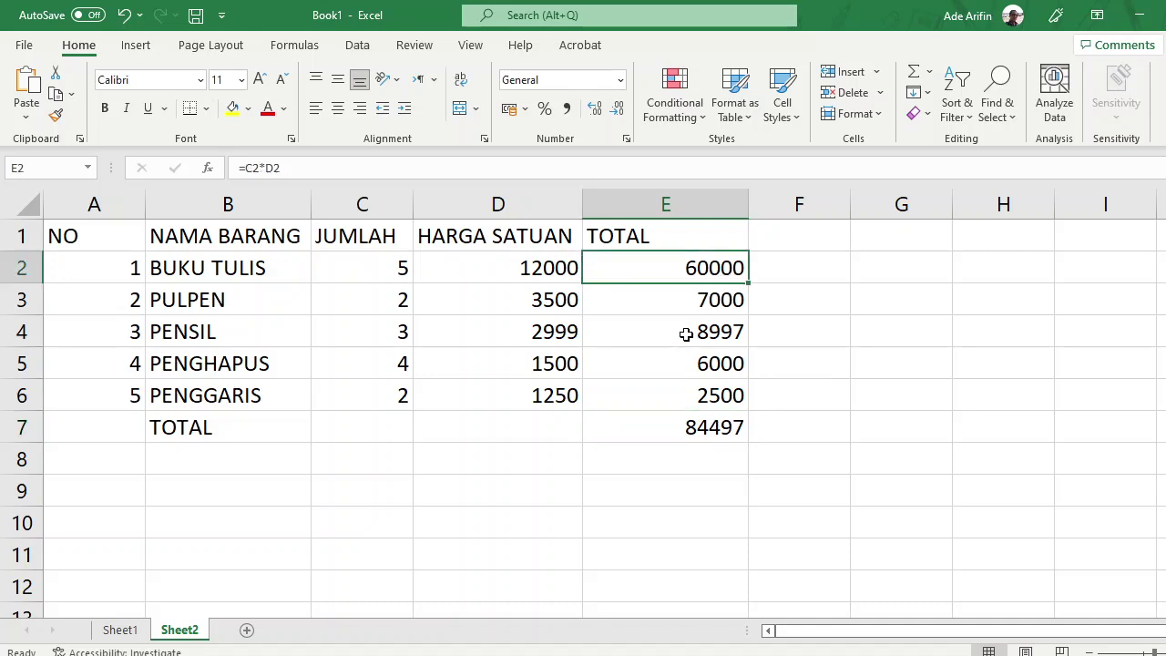
click(682, 334)
click(786, 356)
click(665, 270)
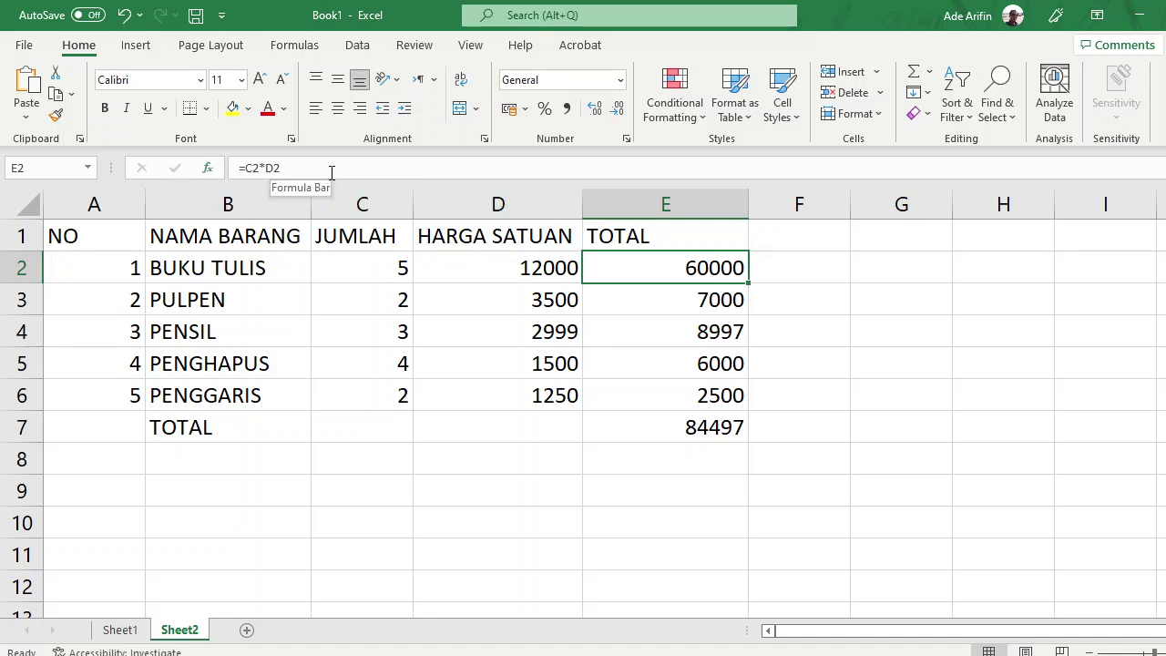
drag(316, 166, 239, 167)
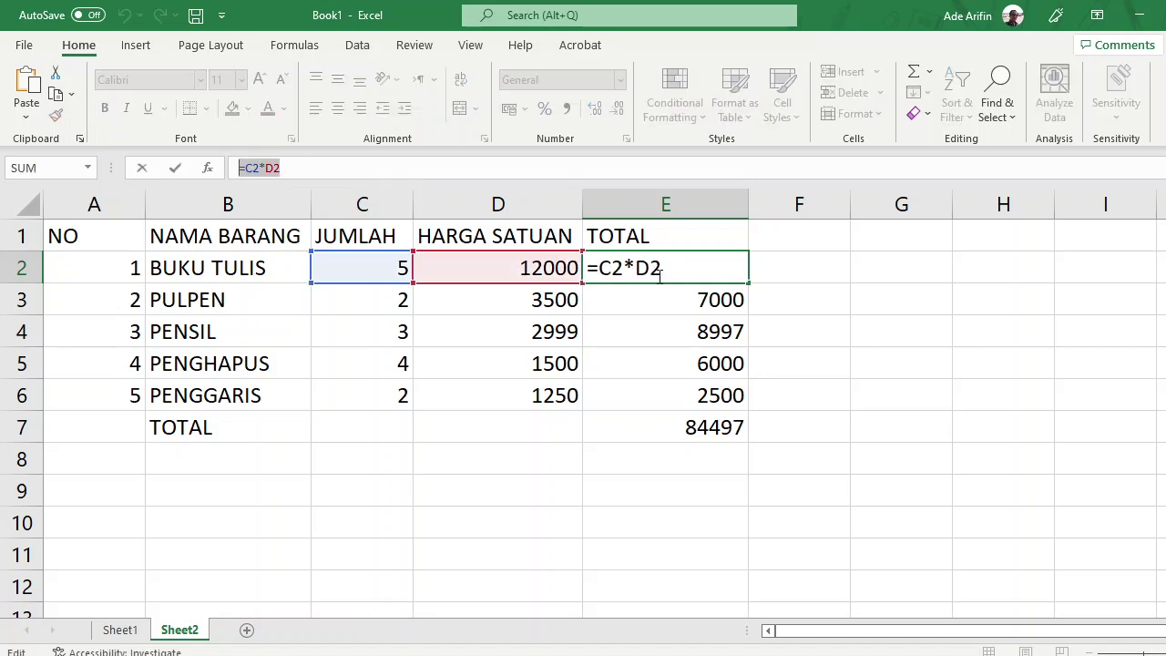
key(ctrl+Return)
click(687, 306)
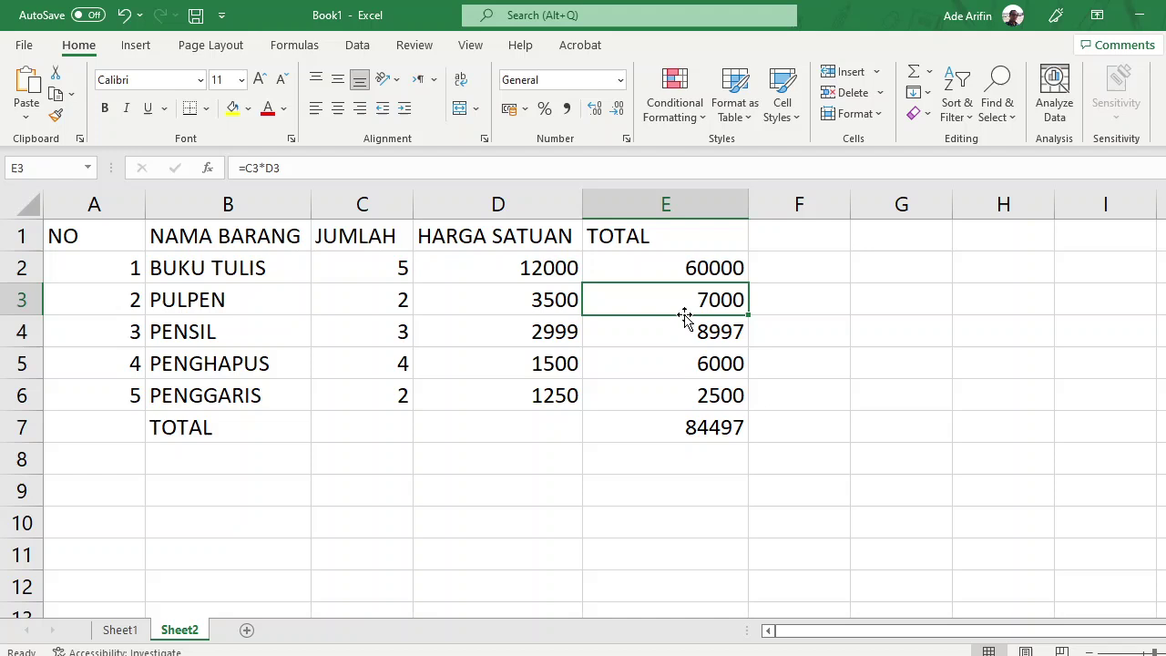
click(706, 262)
click(716, 324)
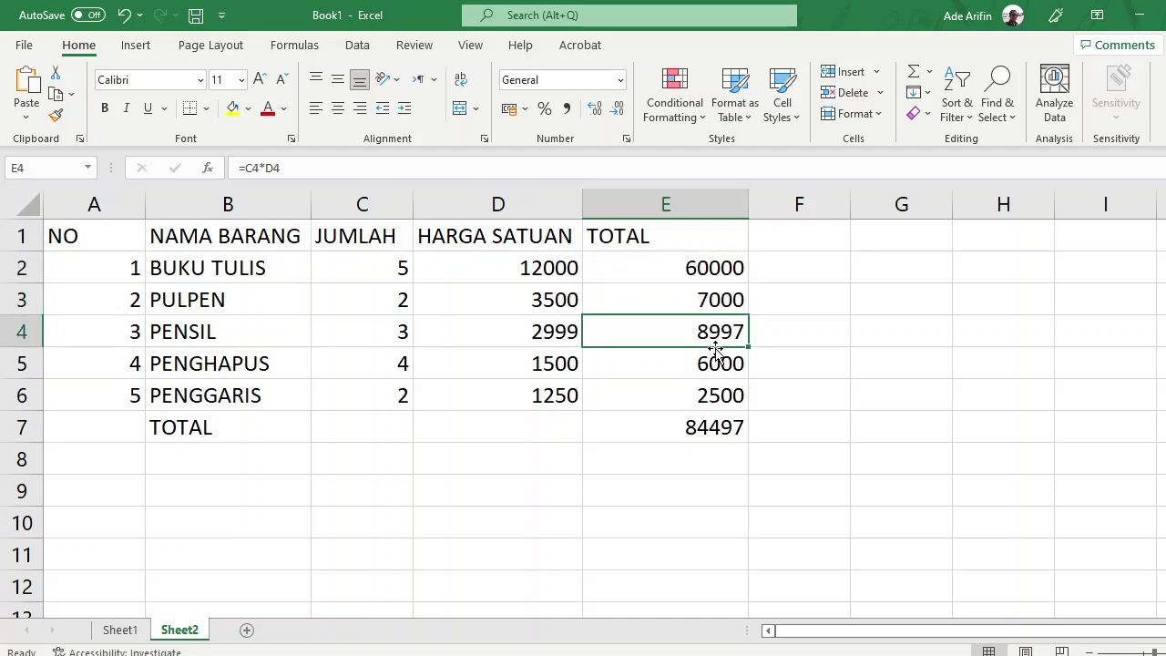
click(718, 362)
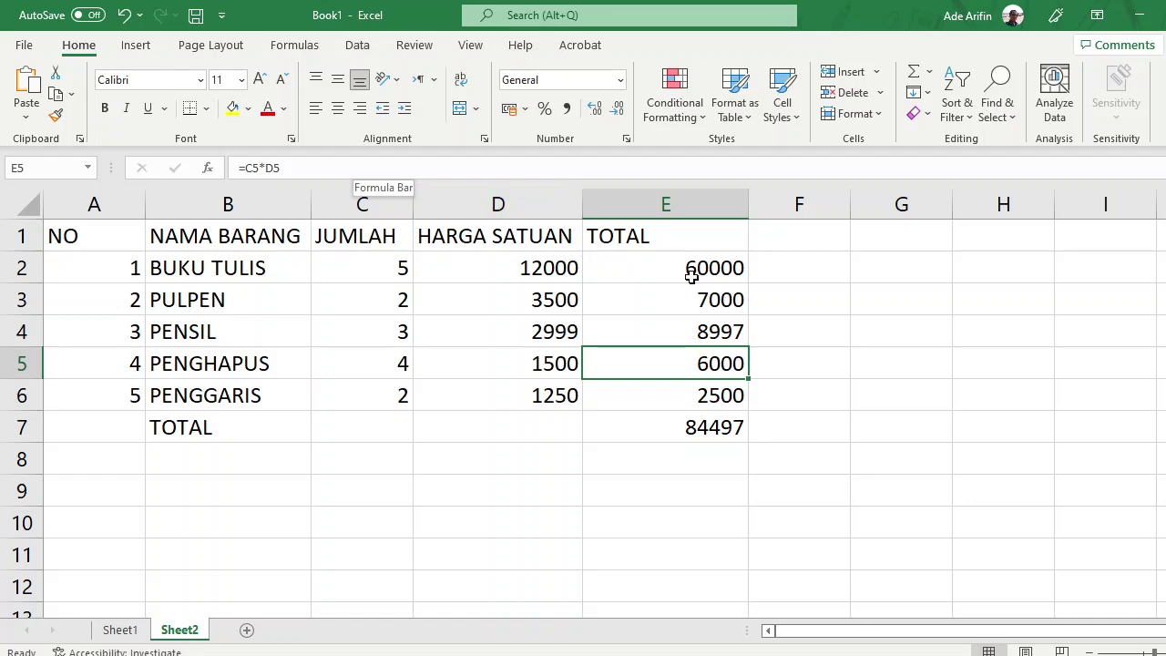
click(716, 264)
click(716, 300)
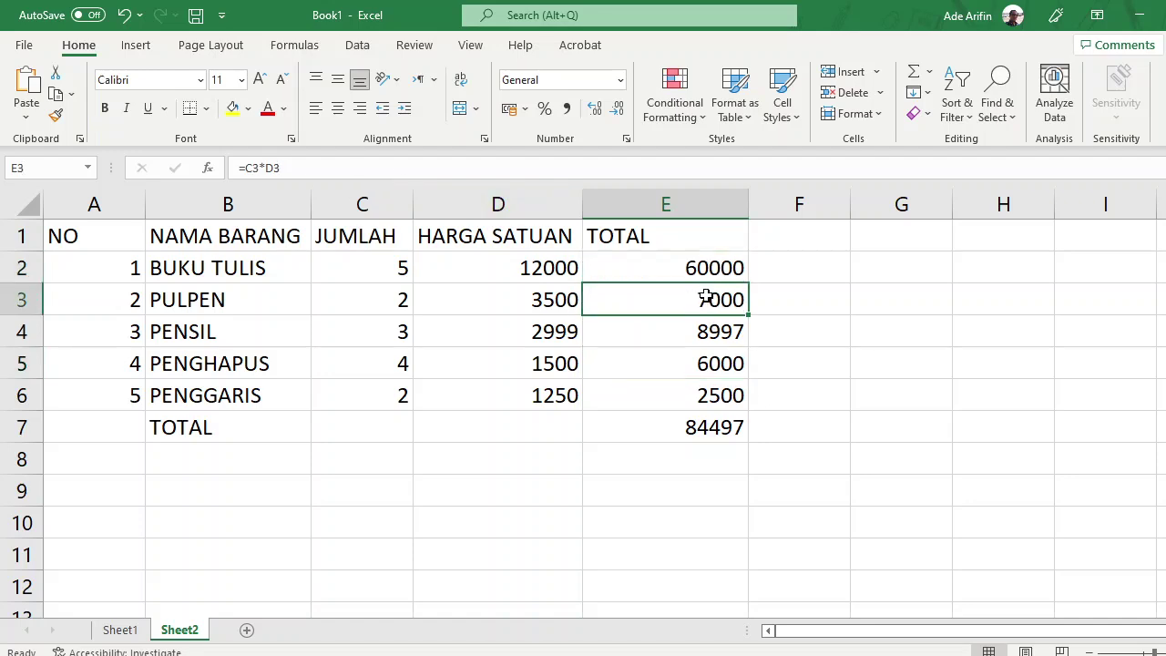
click(708, 268)
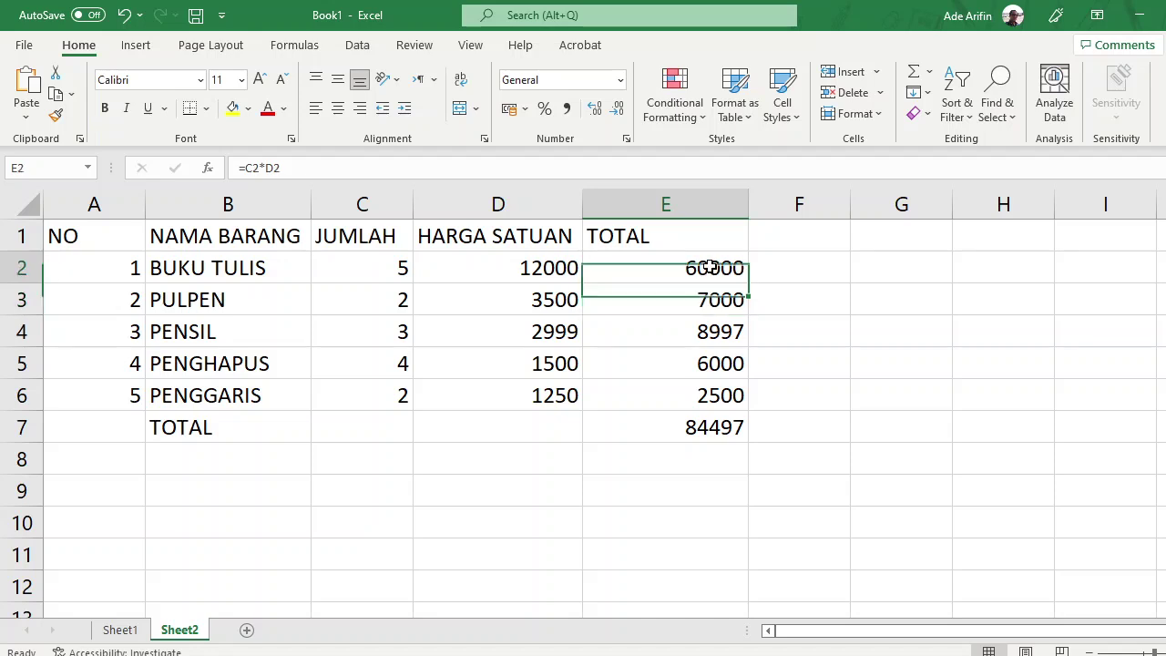
click(705, 300)
click(708, 268)
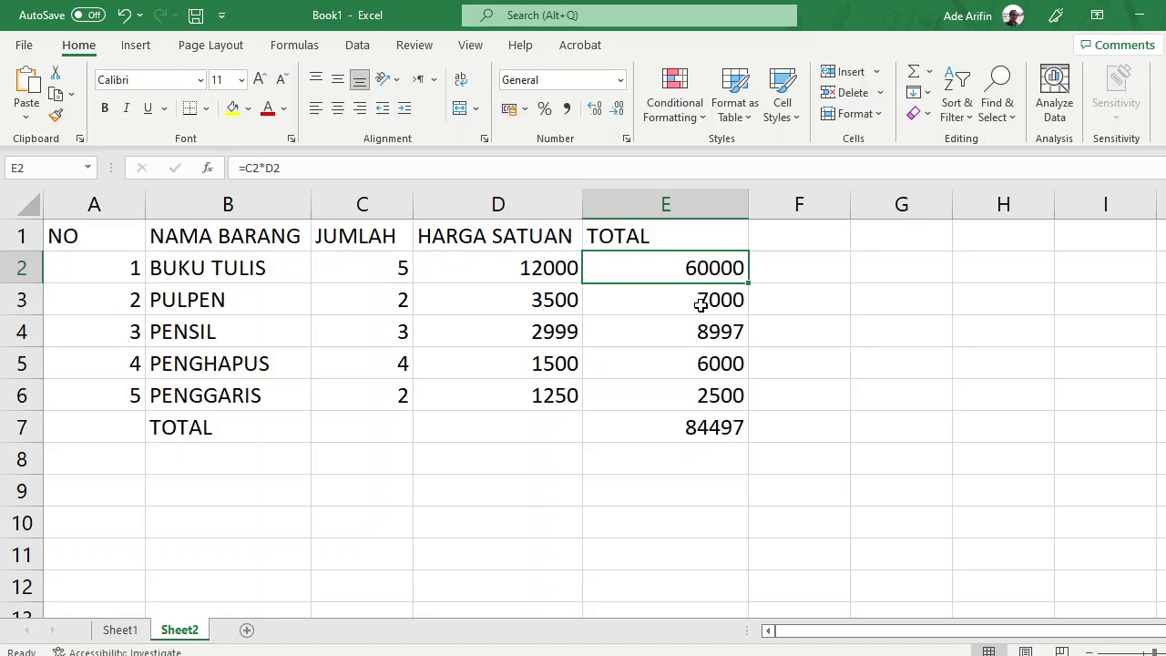
Try replacing the formula in cell E2 with the plain value 60000, compare it with the neighbouring totals, and undo the entry.
text(60000)
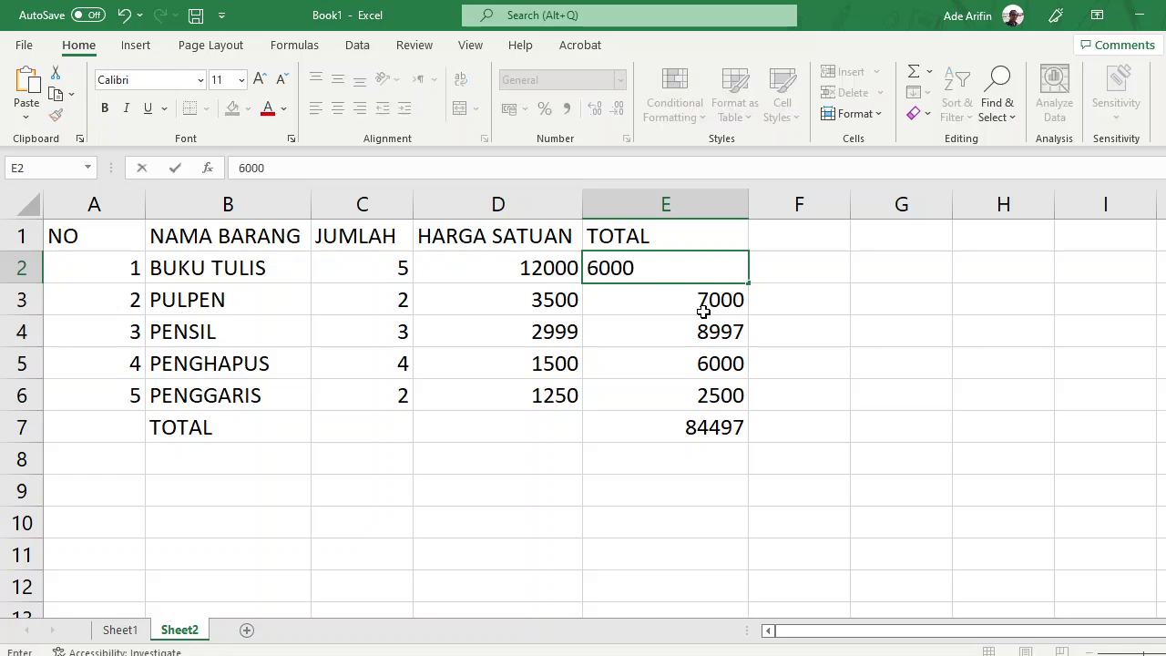
key(Return)
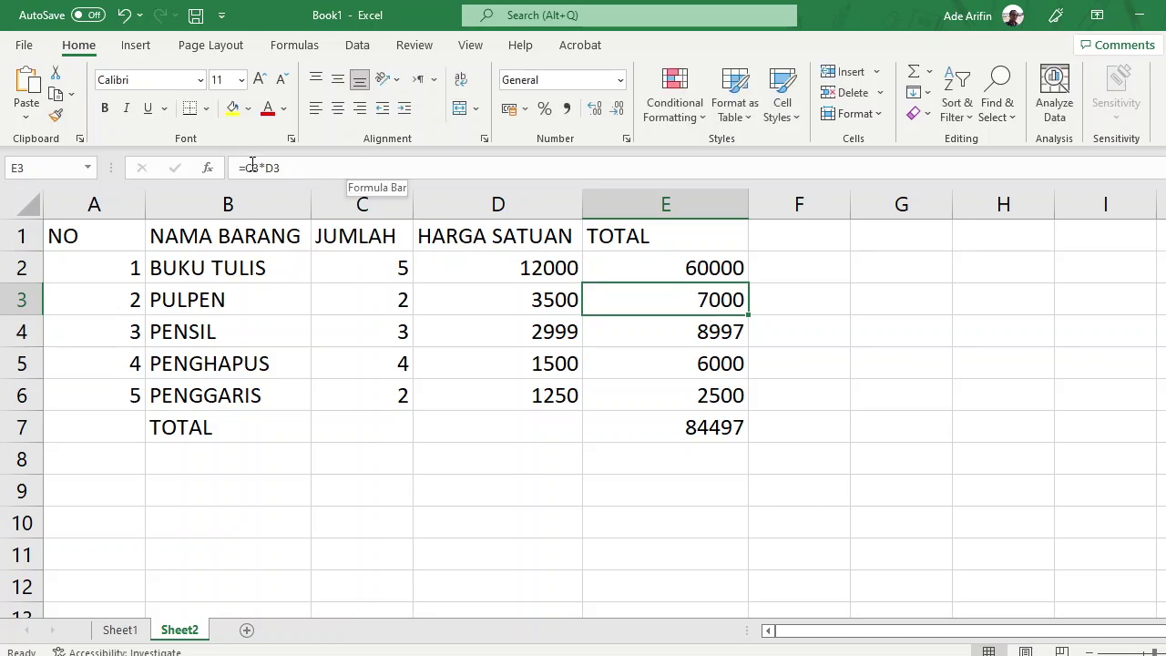
click(692, 332)
click(679, 300)
click(701, 266)
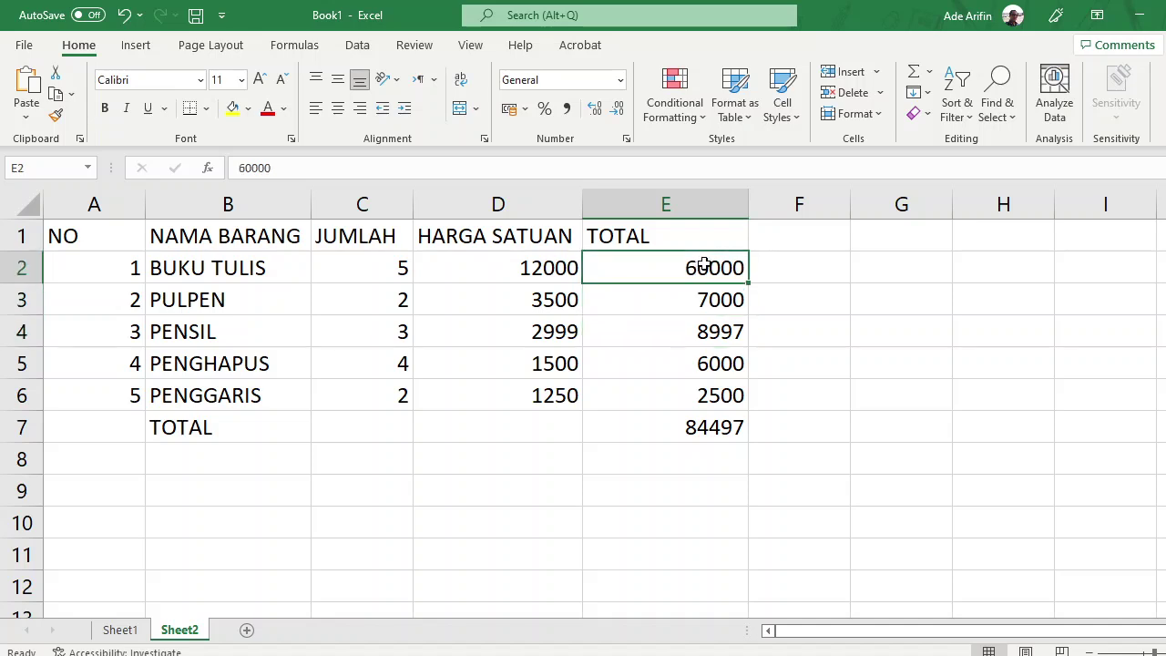
key(ctrl+z)
Make the TOTAL row, cells B7 to E7, bold.
click(692, 425)
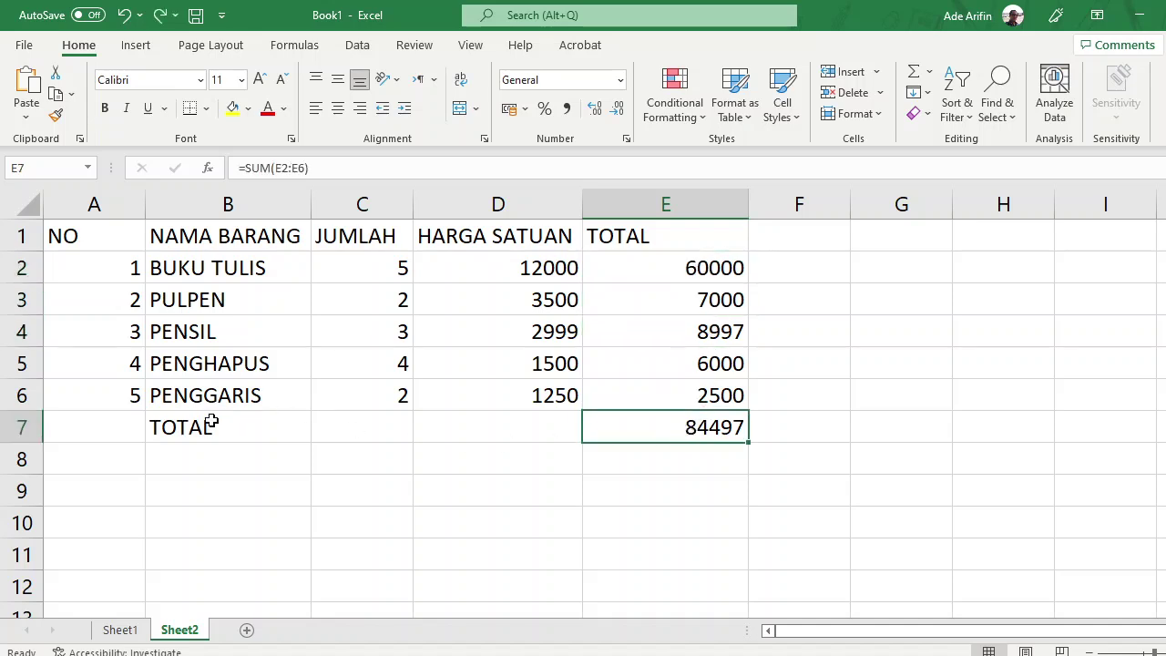
drag(210, 423, 733, 429)
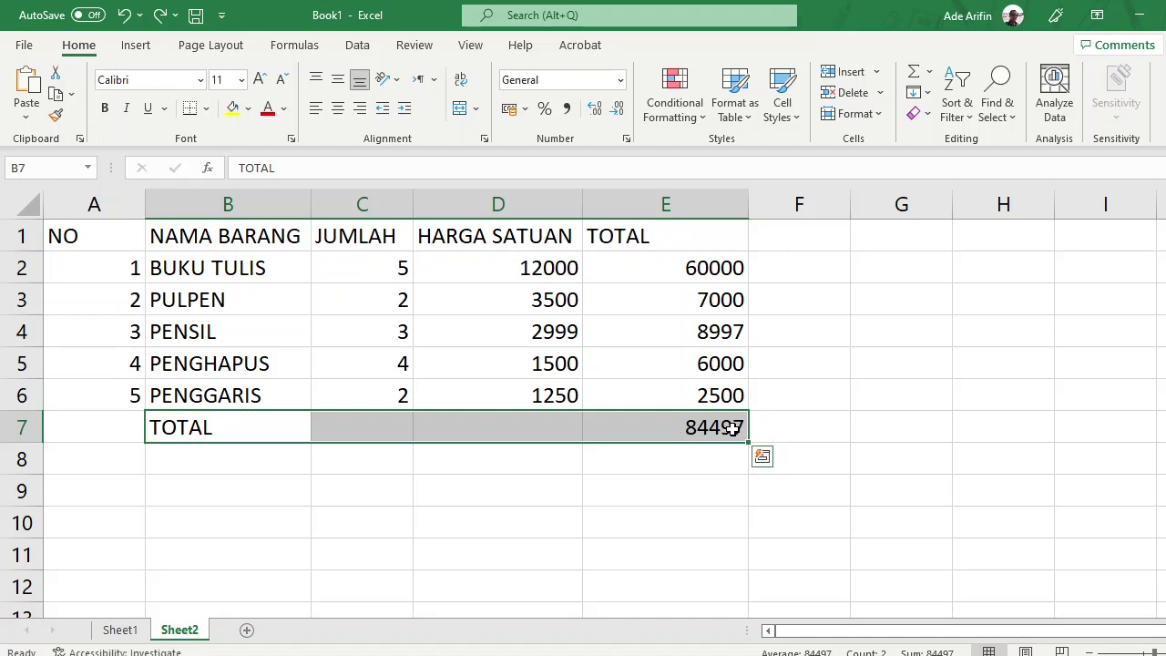
key(ctrl+b)
click(651, 418)
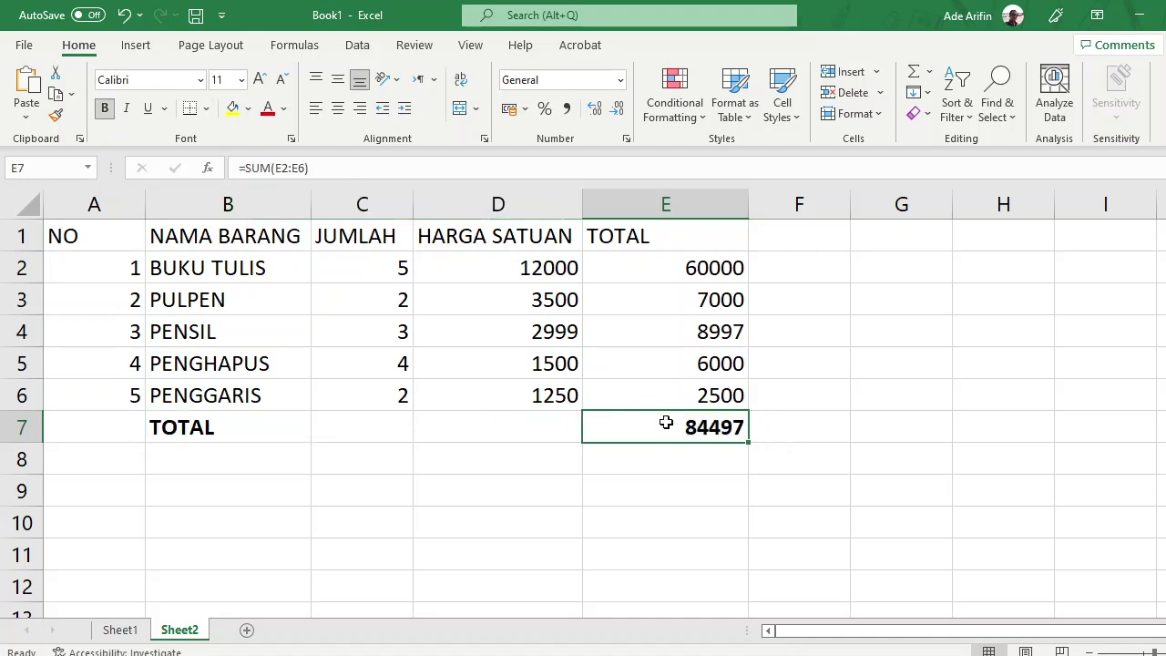
click(495, 356)
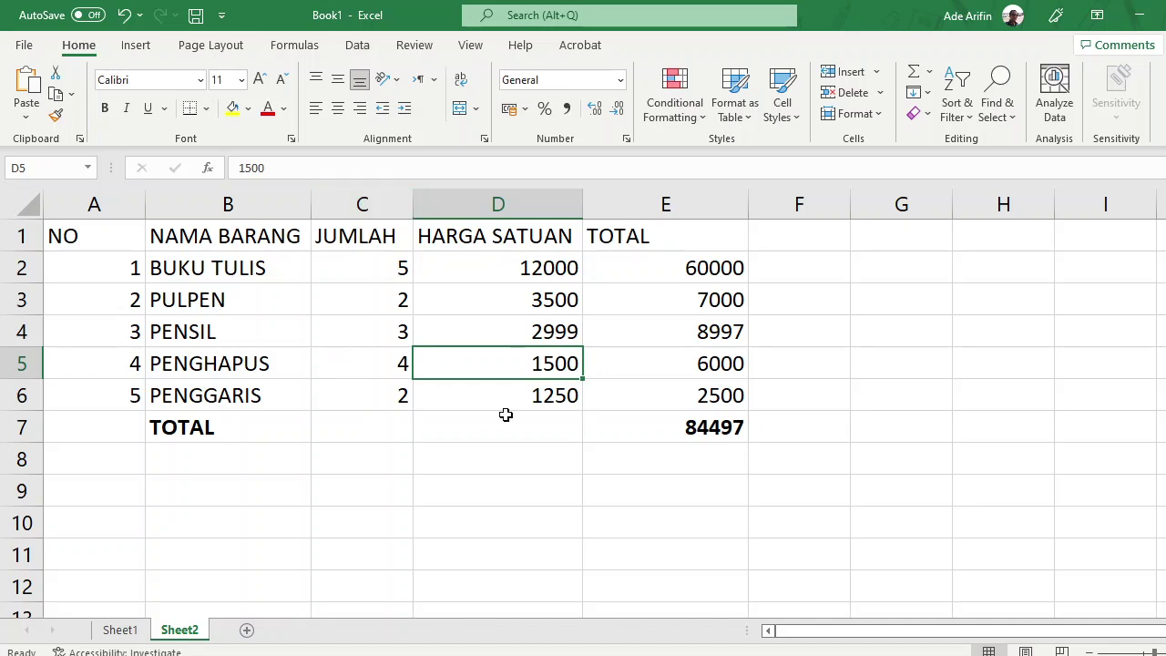
Start saving the workbook and choose the drive CCCOMA_X86FRE_EN-US_DV9 (E:) as its location.
click(25, 45)
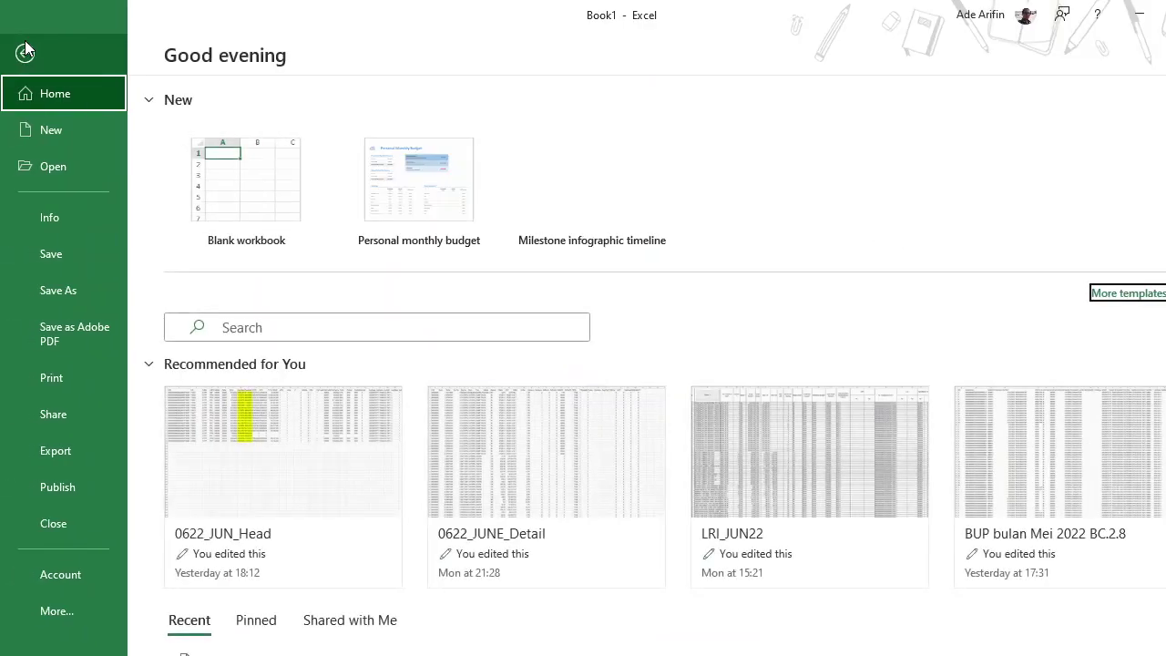
click(72, 264)
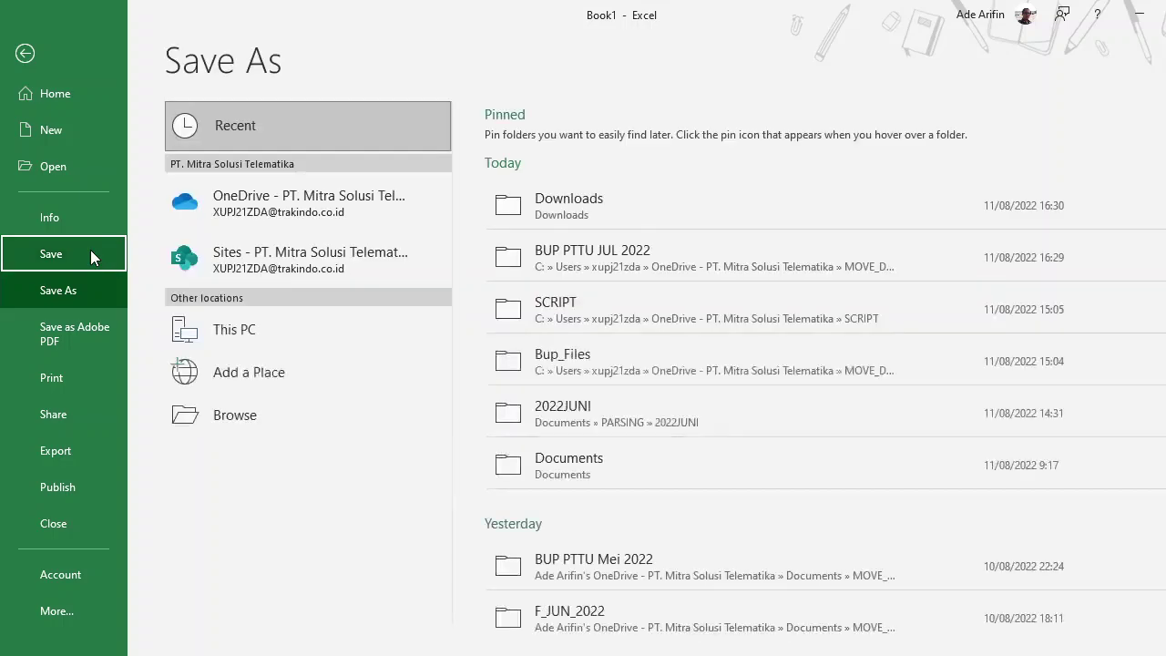
click(243, 416)
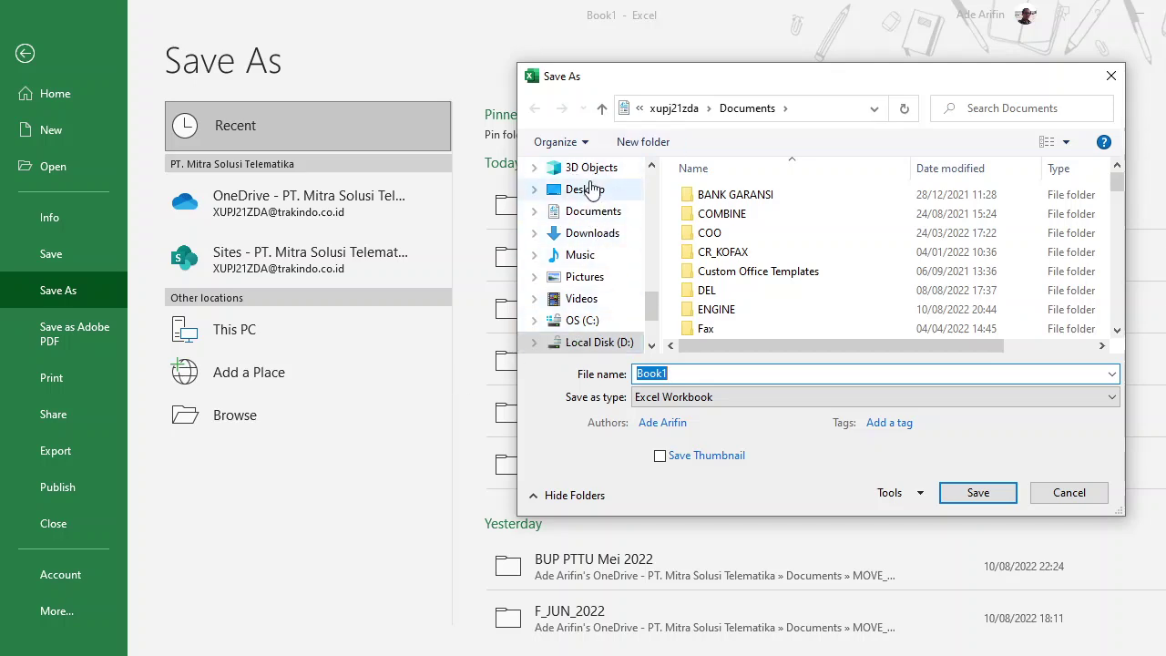
scroll(585, 261, down, 2)
scroll(587, 265, down, 2)
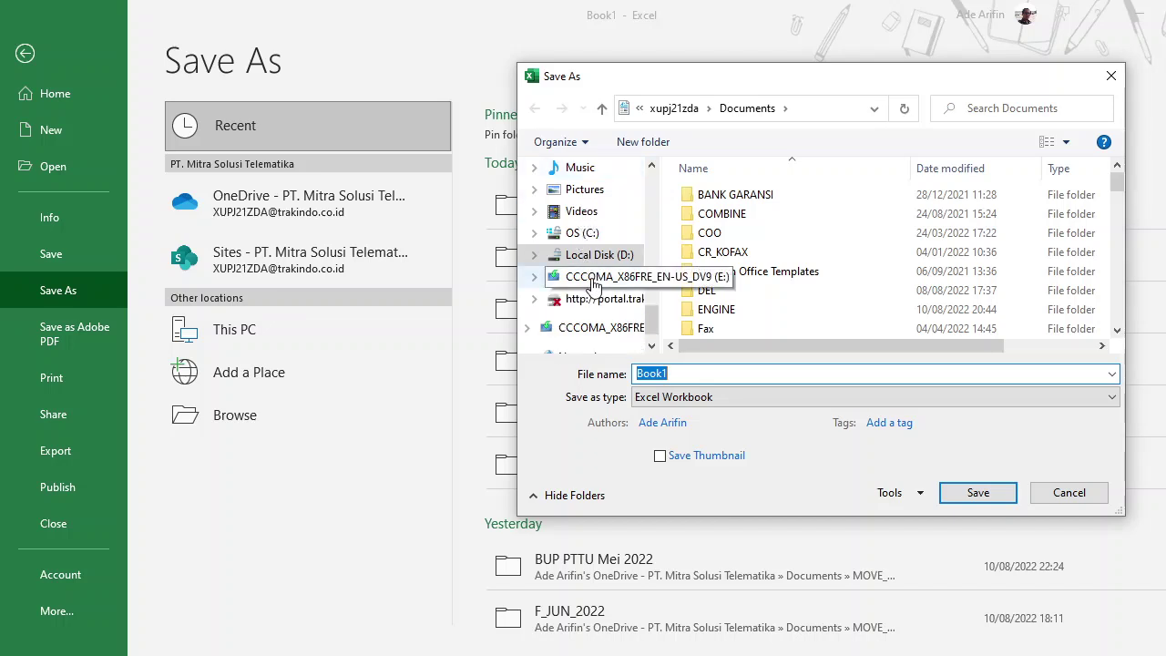
click(592, 280)
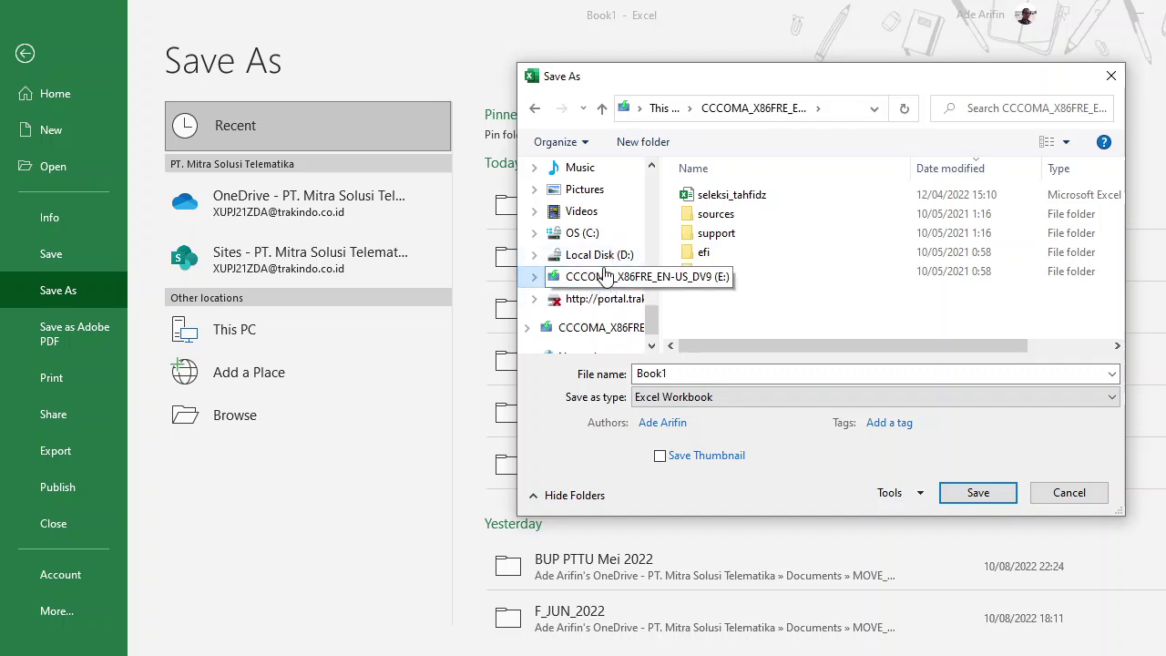
Name the workbook TUGAS_EXCELL_NAMA_KAMU and save it as an Excel Workbook.
double_click(695, 372)
text(TUG)
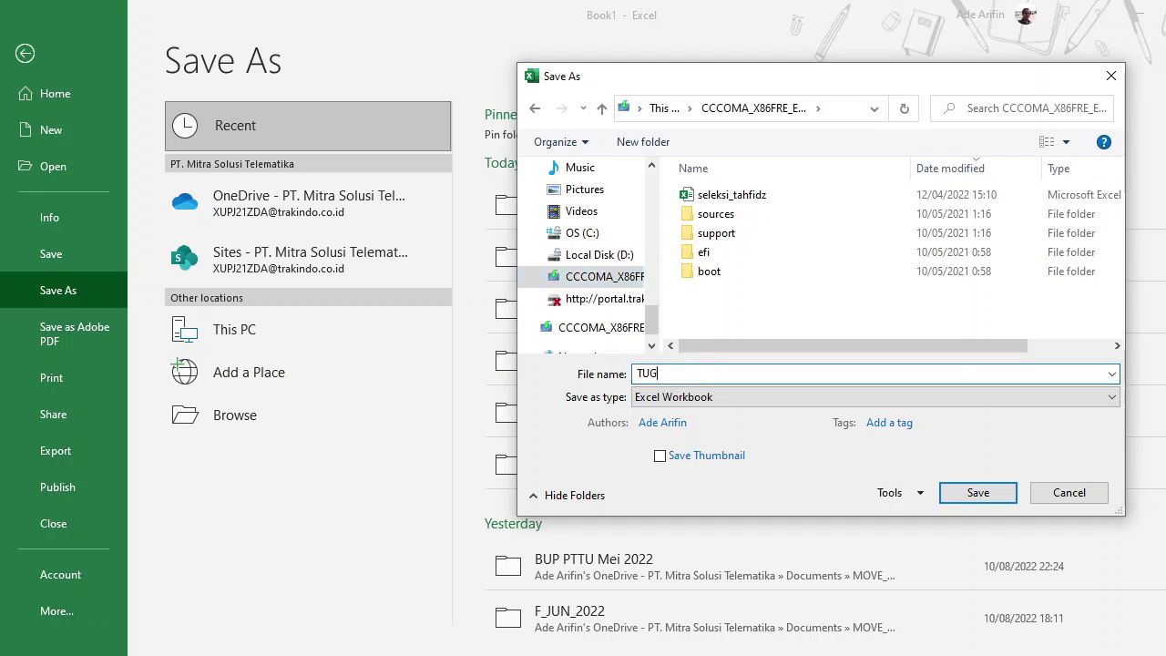
text(AS_NAMA_KAMU)
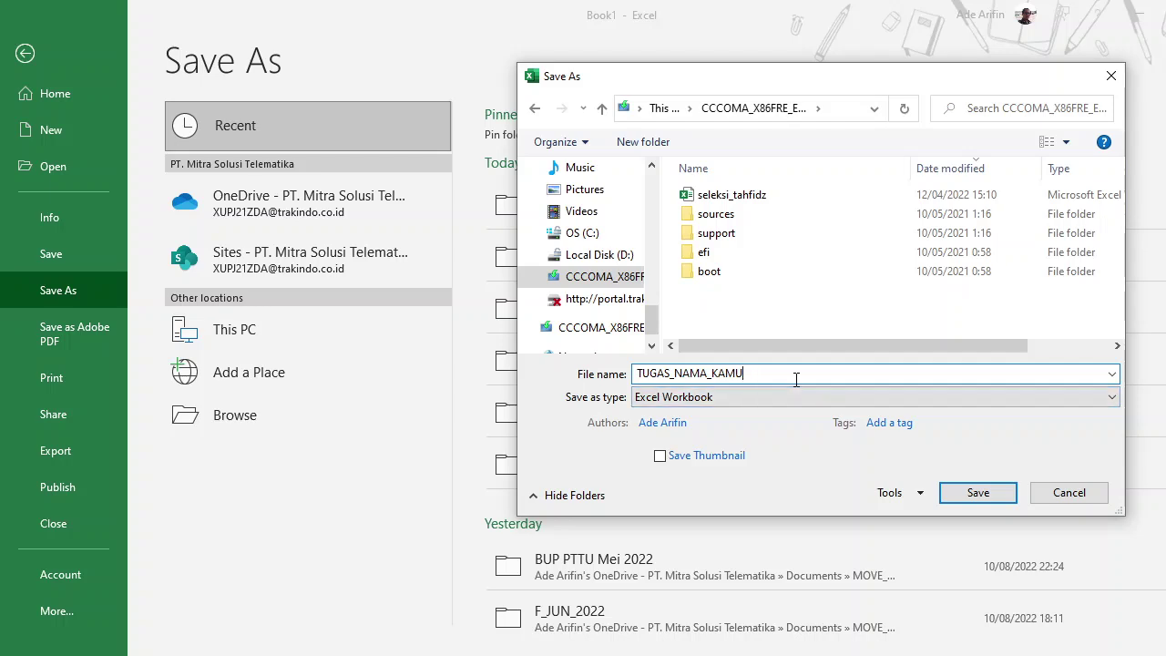
click(673, 373)
text(EXCELL_)
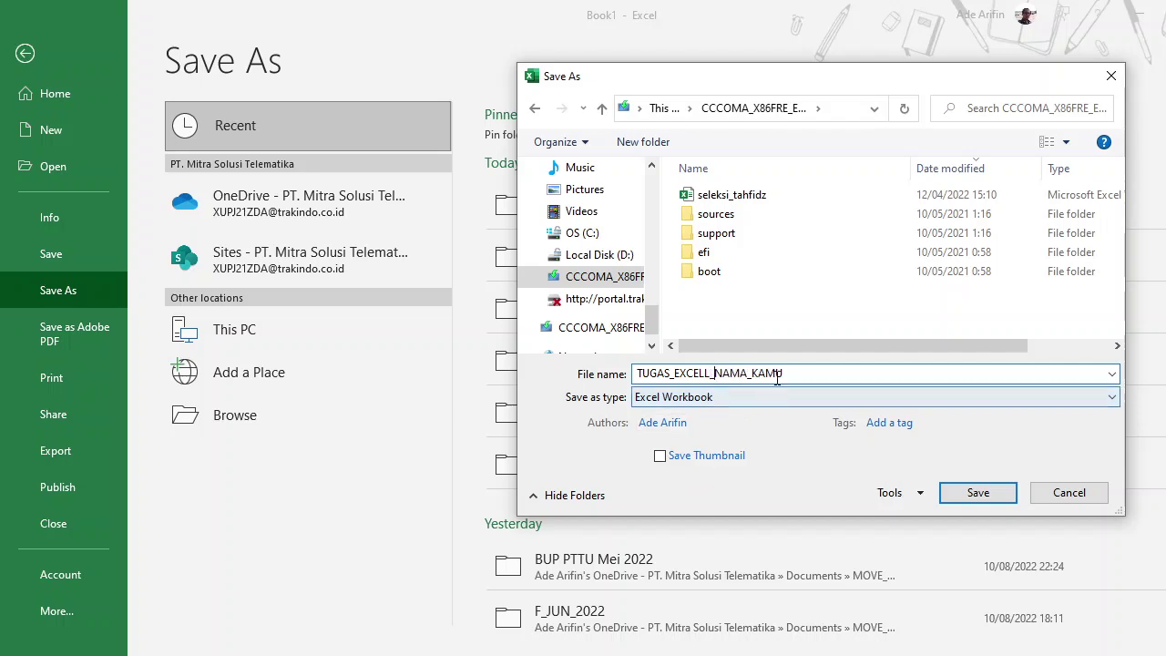
click(979, 493)
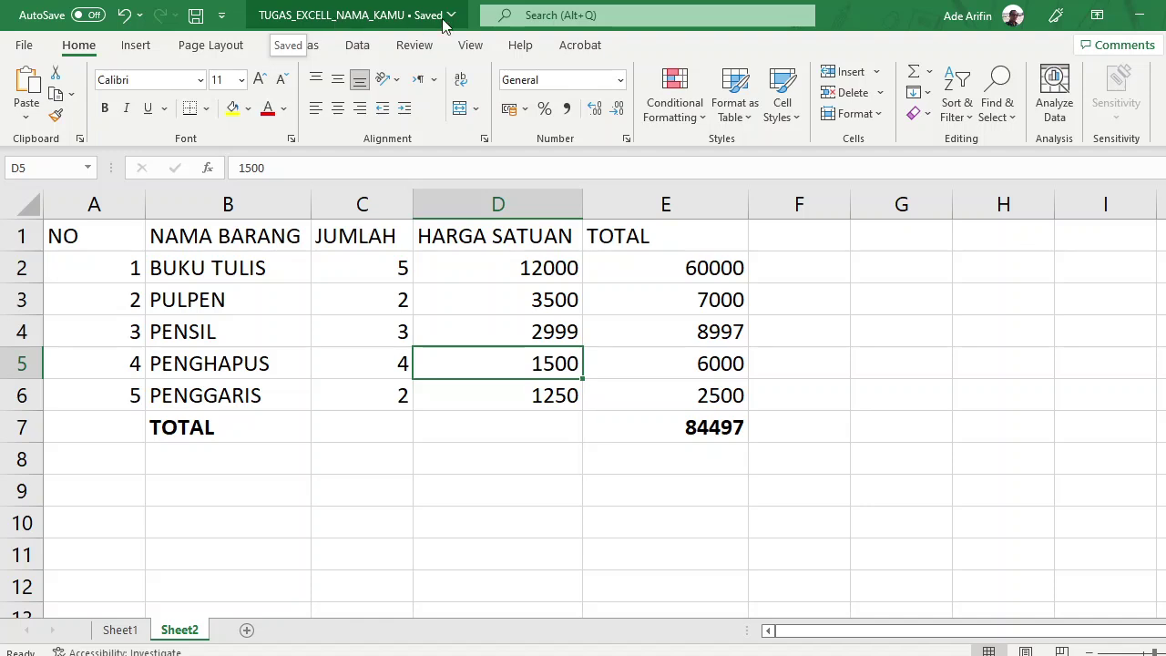
click(548, 329)
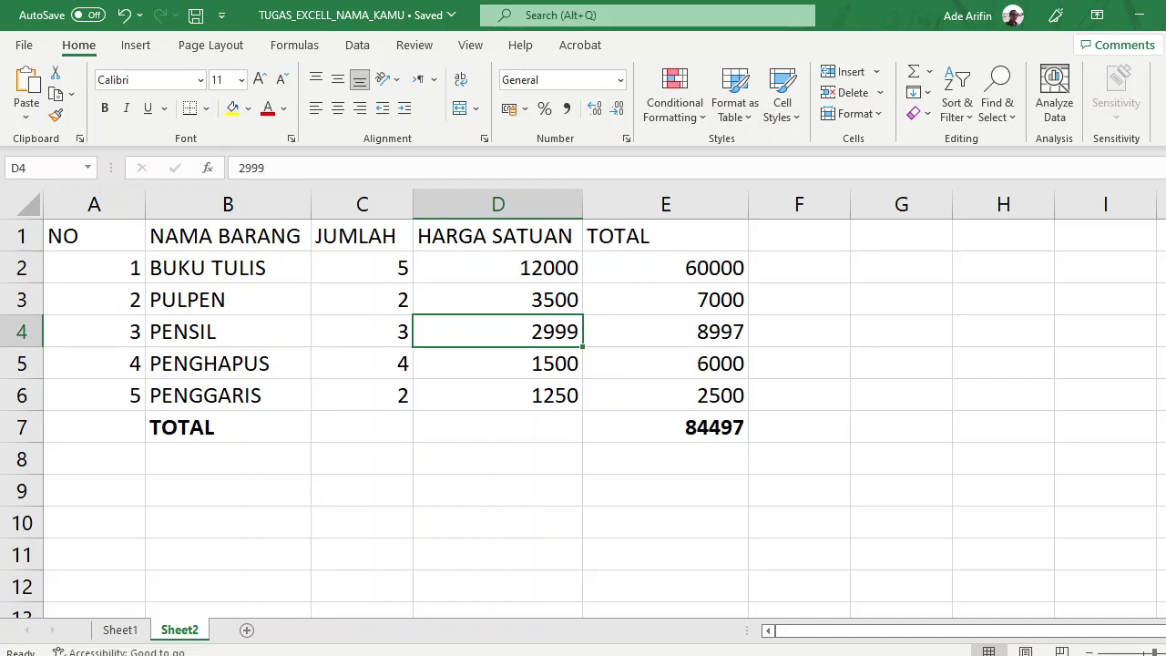
Open File Explorer and locate the saved file TUGAS_EXCELL_NAMA_KAMU on the drive CCCOMA_X86FRE_EN-US_DV9 (E:).
key(super)
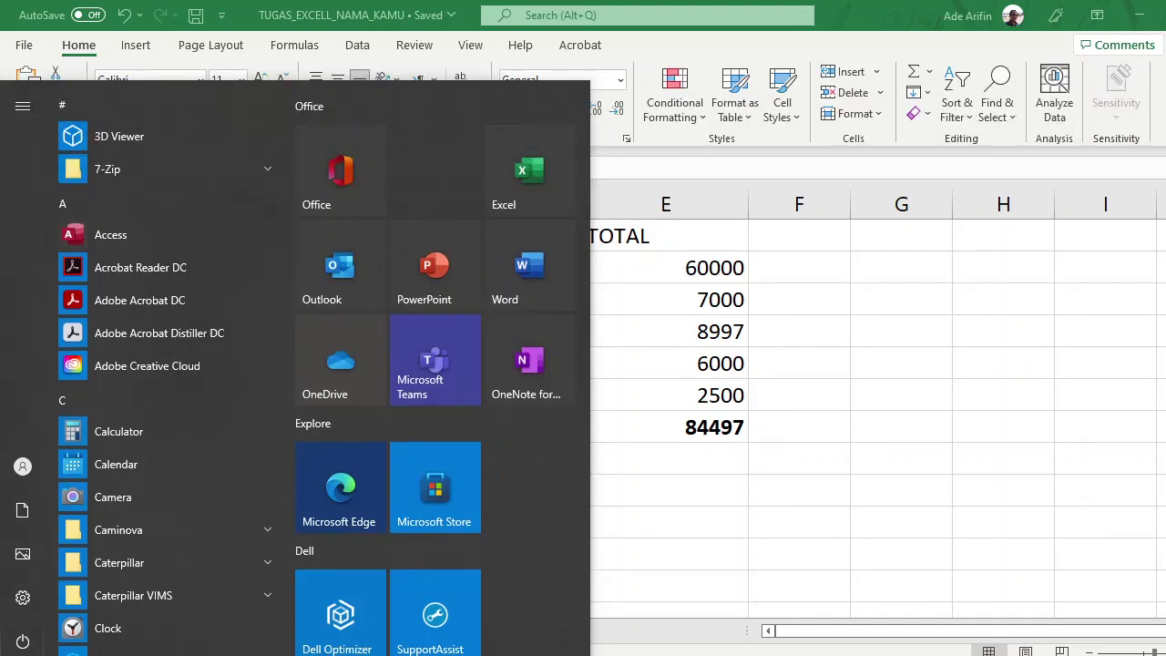
text(EXP)
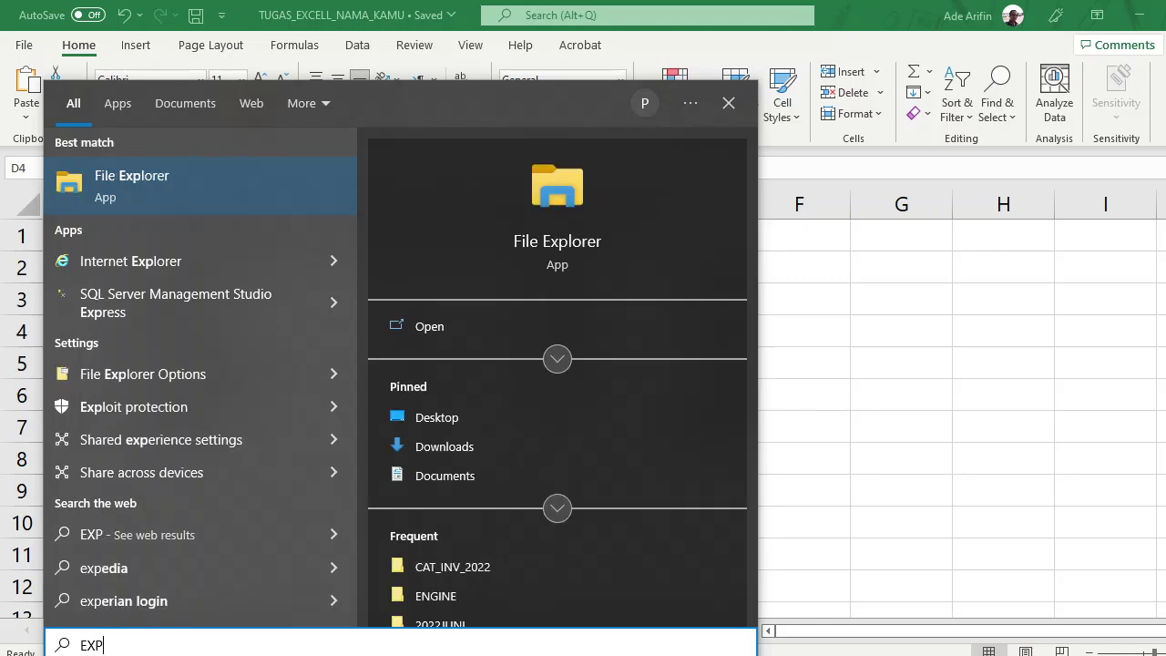
click(150, 184)
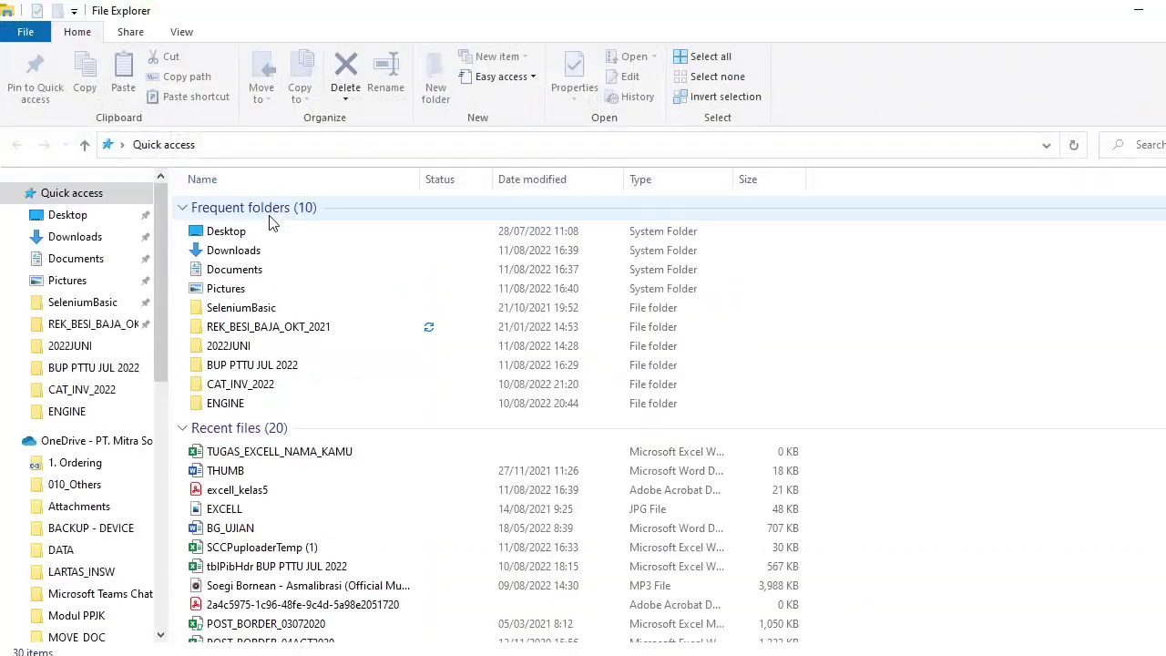
scroll(137, 483, down, 2)
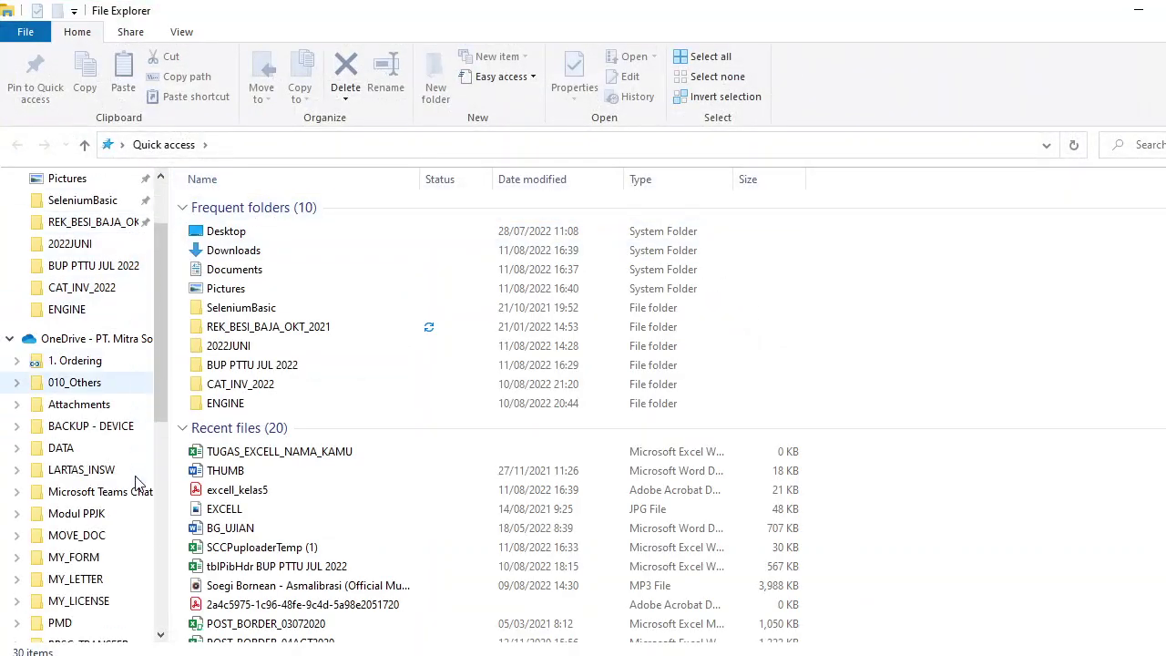
scroll(136, 483, down, 6)
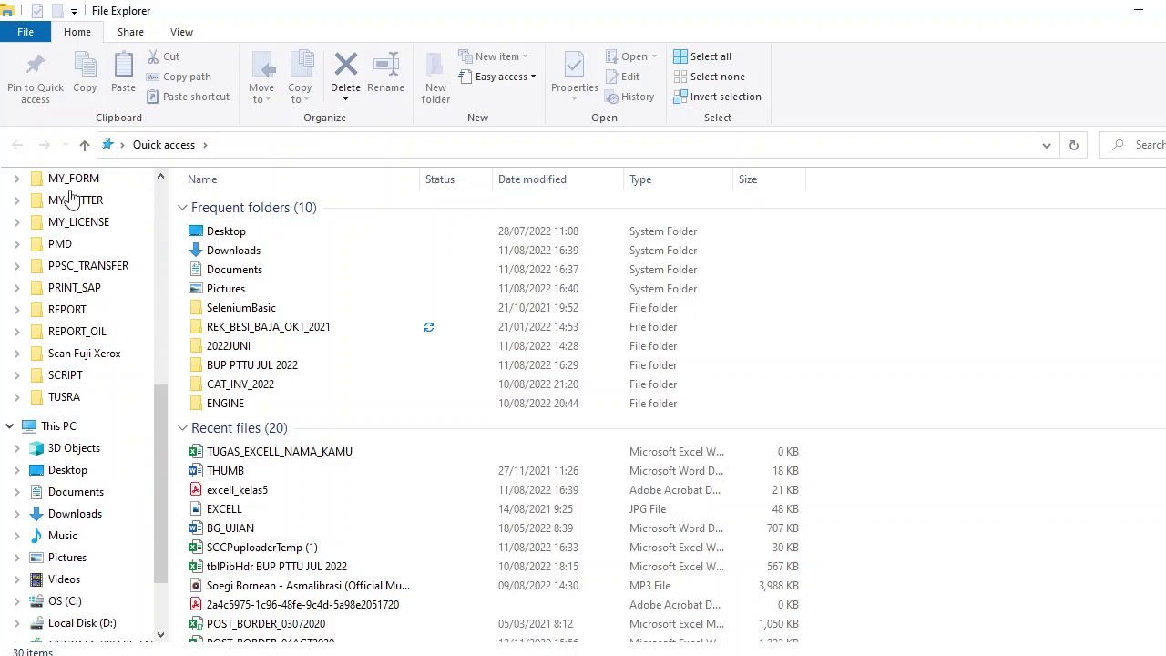
scroll(68, 392, down, 2)
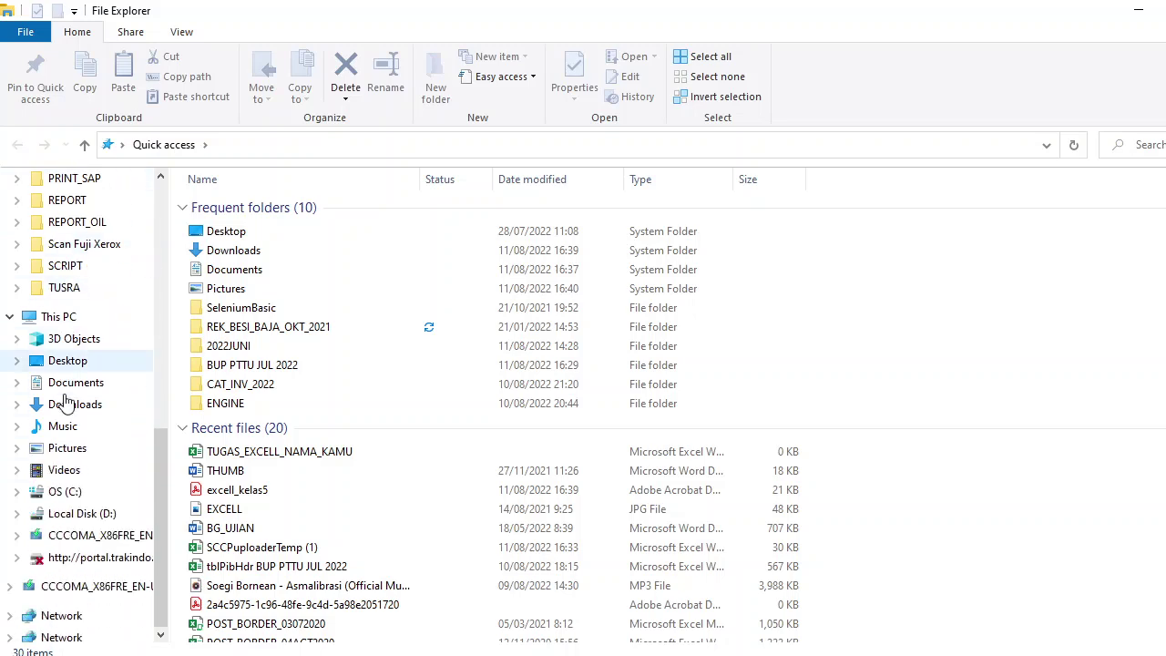
click(82, 535)
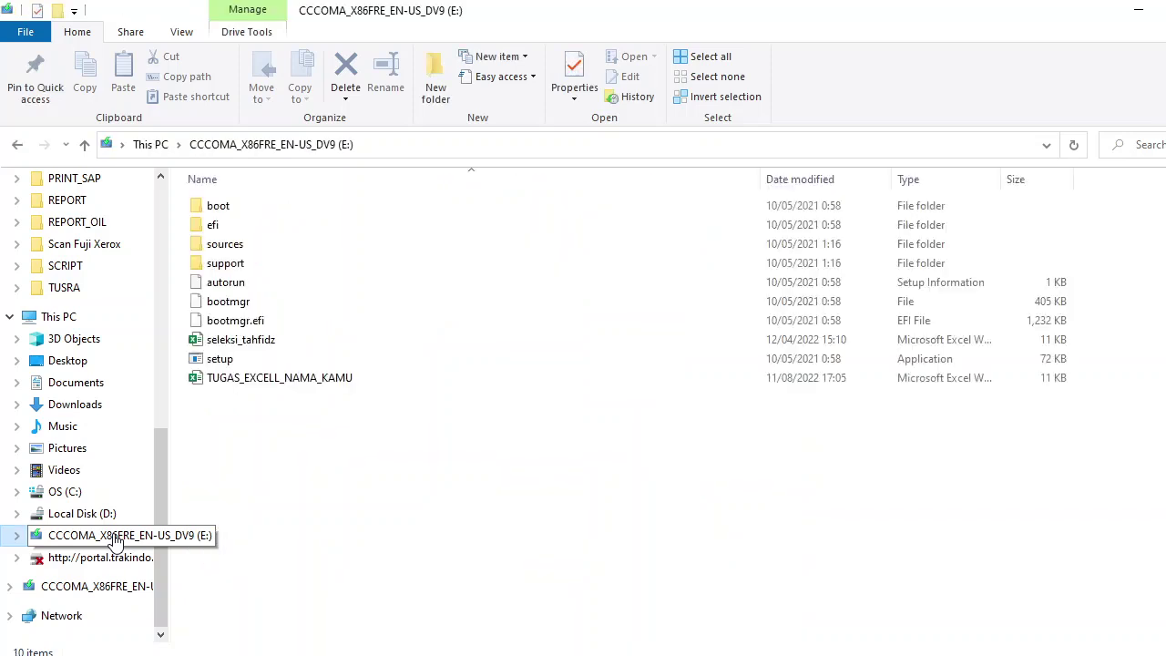
click(338, 384)
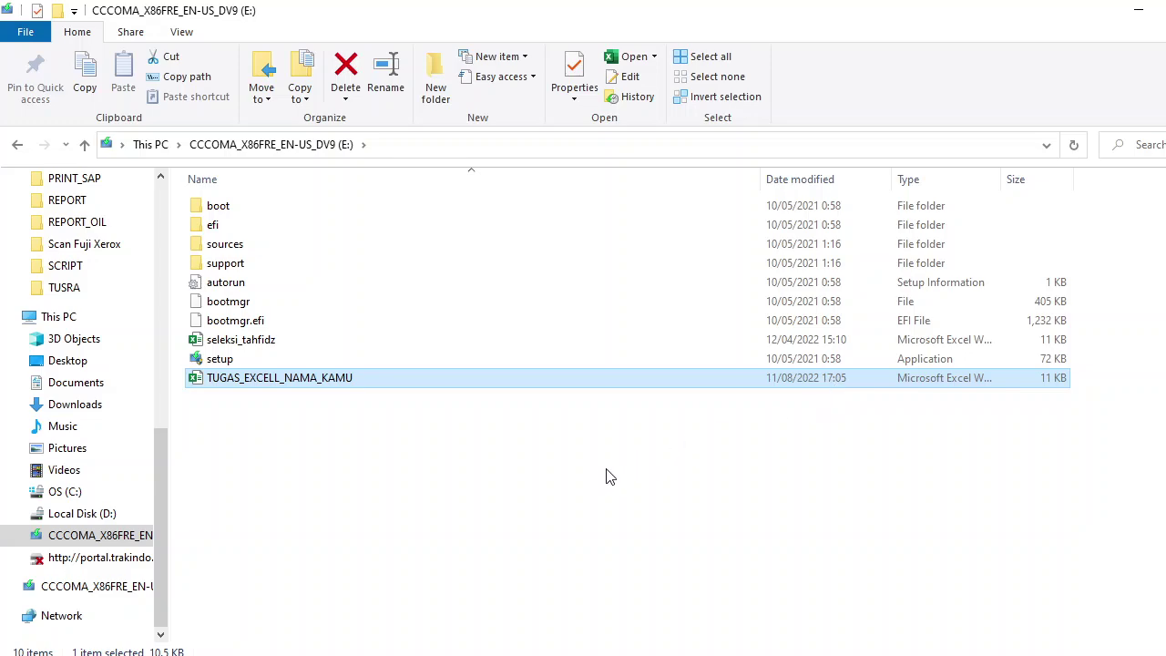
Switch back to Excel to close the workbook, and reopen TUGAS_EXCELL_NAMA_KAMU from drive E: in File Explorer.
click(530, 655)
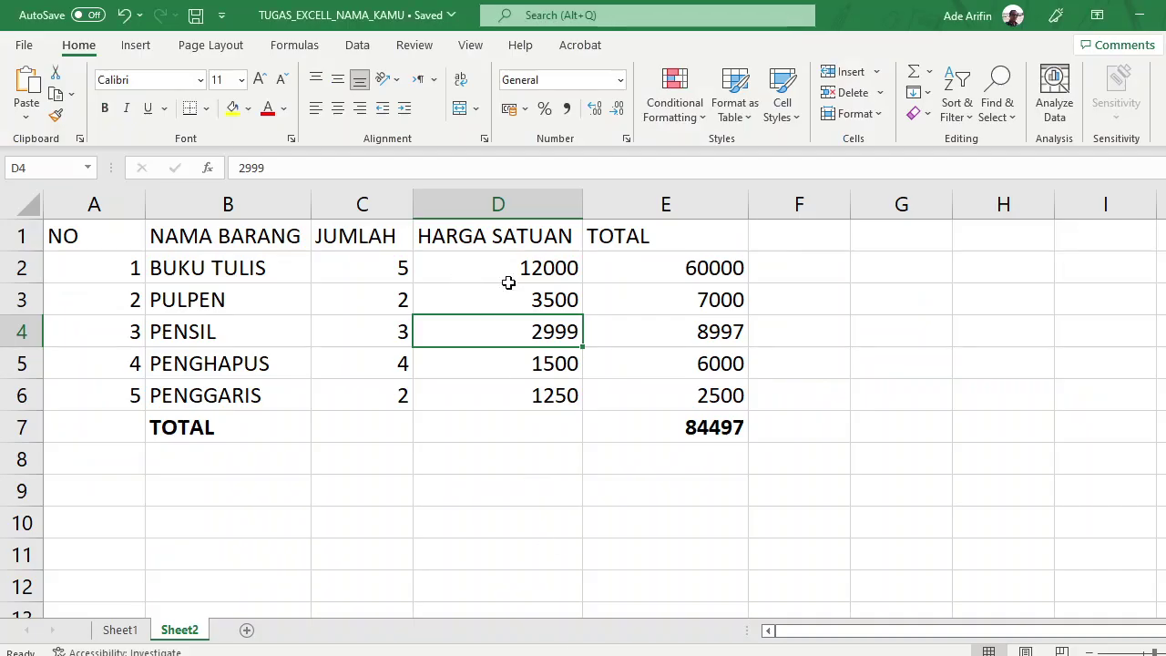
click(1165, 14)
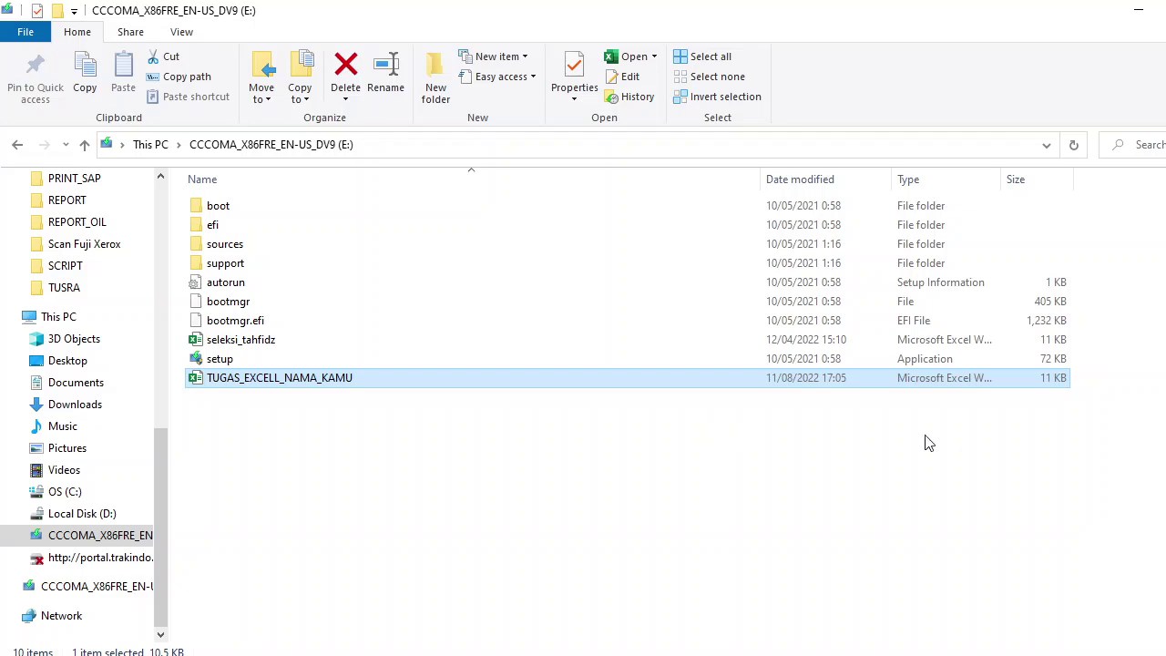
double_click(338, 379)
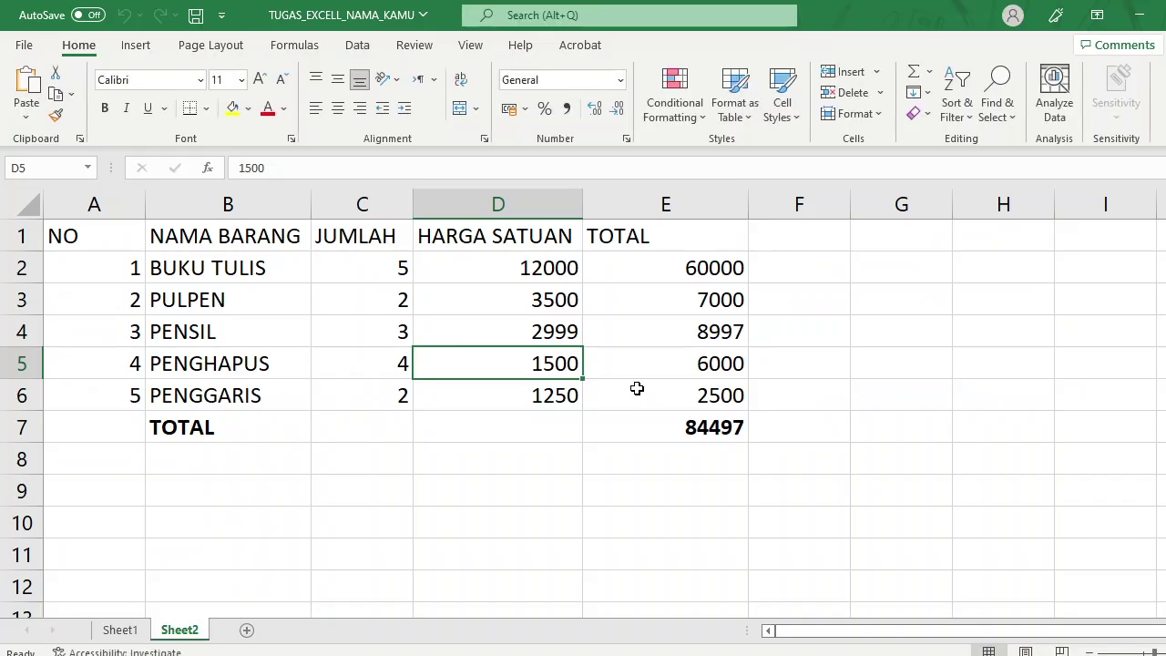
Check the formulas behind the item totals and the grand total in cells E2 to E7 of the reopened workbook.
click(681, 271)
click(682, 292)
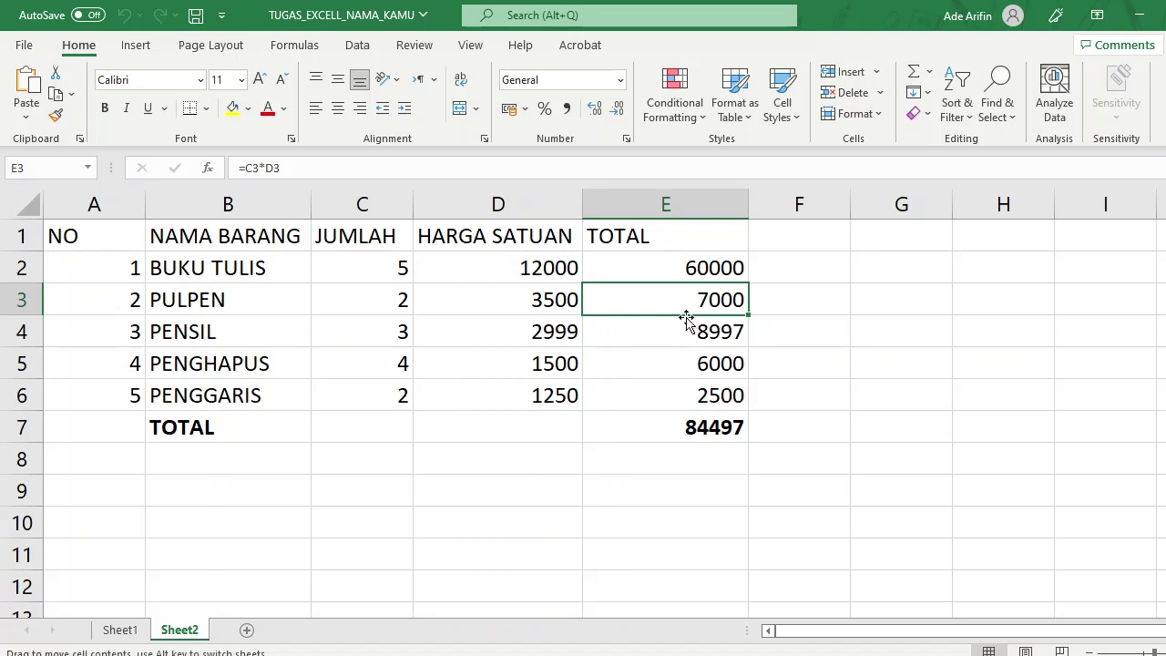
click(695, 334)
click(695, 365)
click(700, 395)
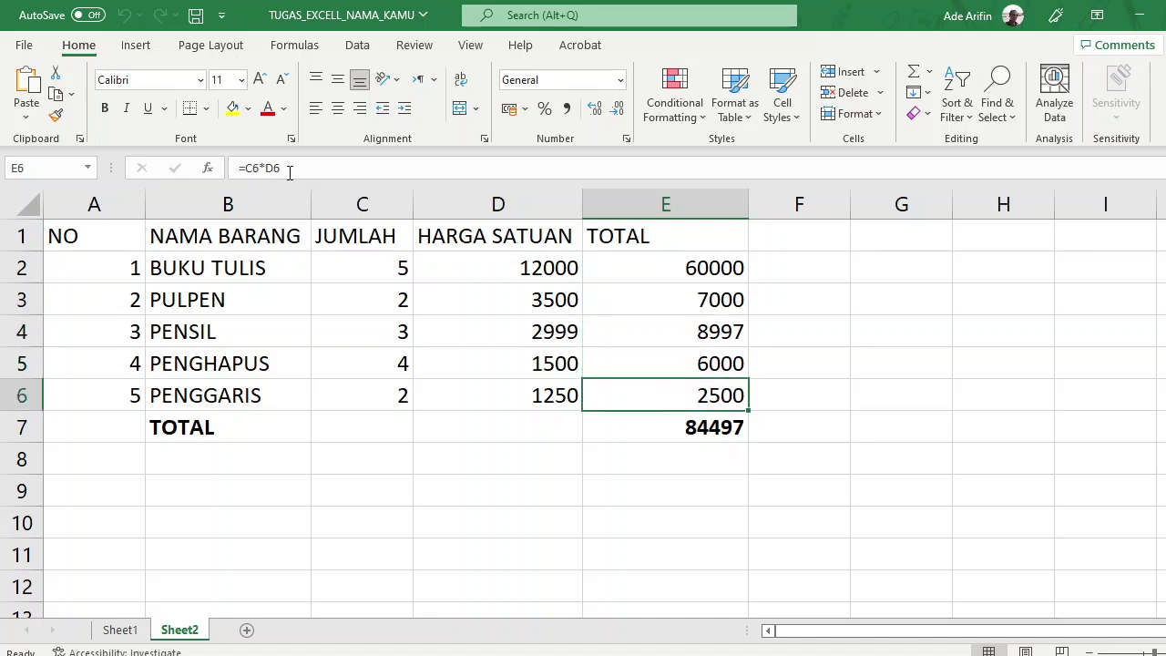
click(685, 430)
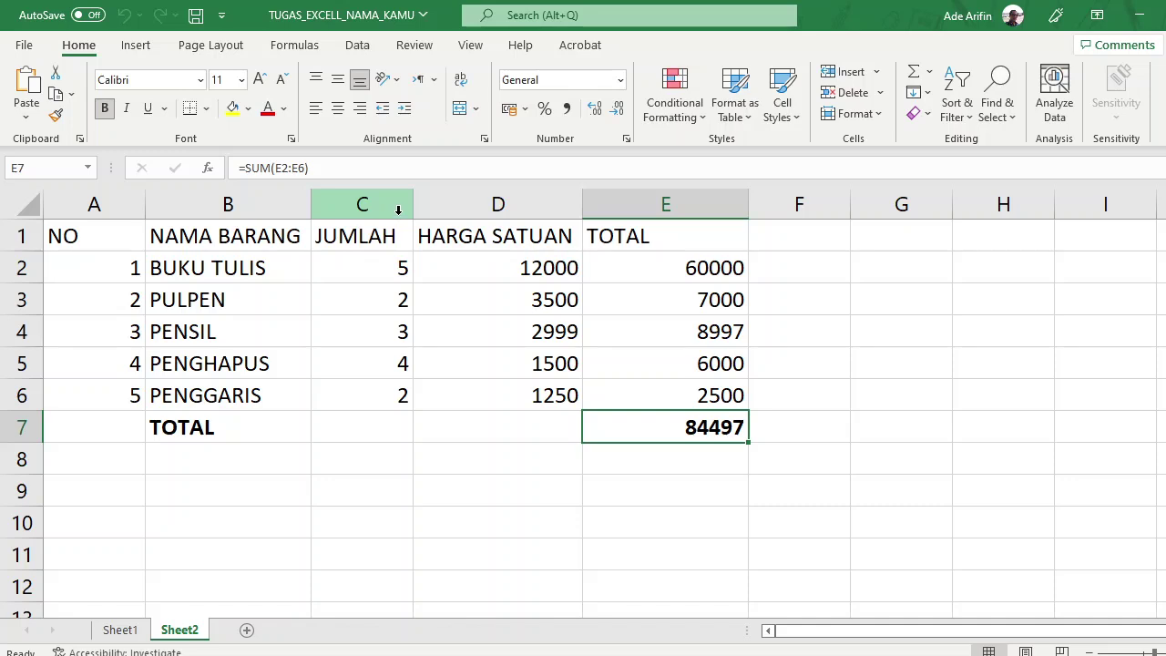
click(724, 278)
click(723, 304)
click(719, 335)
click(719, 364)
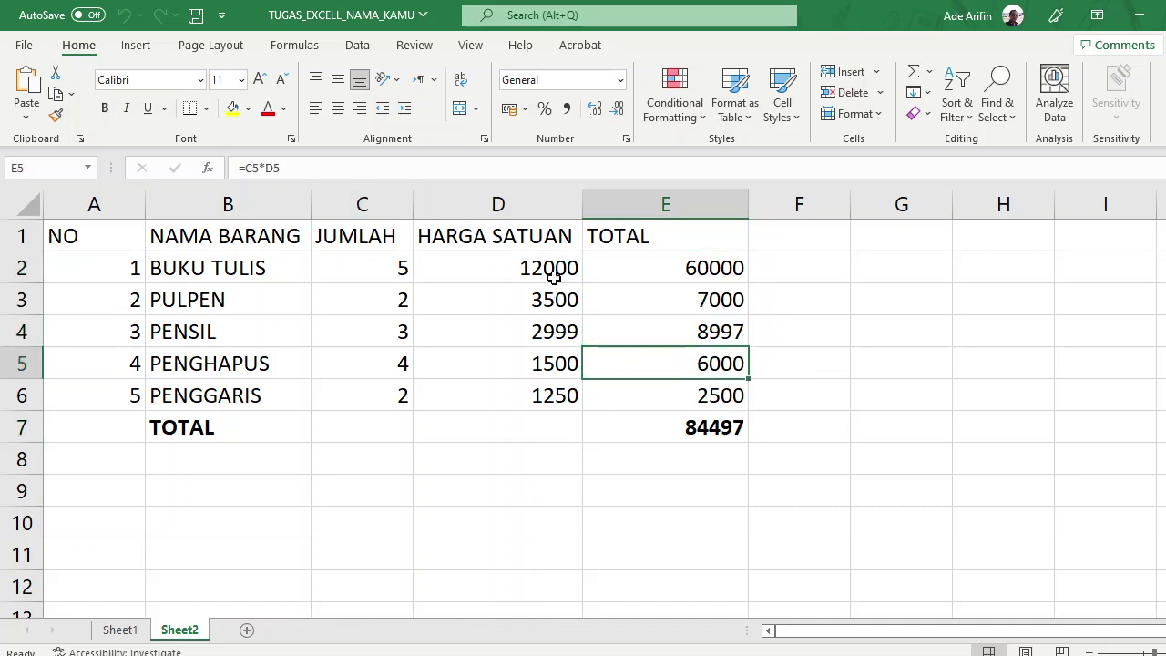
Compare the entries in the JUMLAH and HARGA SATUAN columns with the formulas in the TOTAL column.
click(554, 278)
click(527, 335)
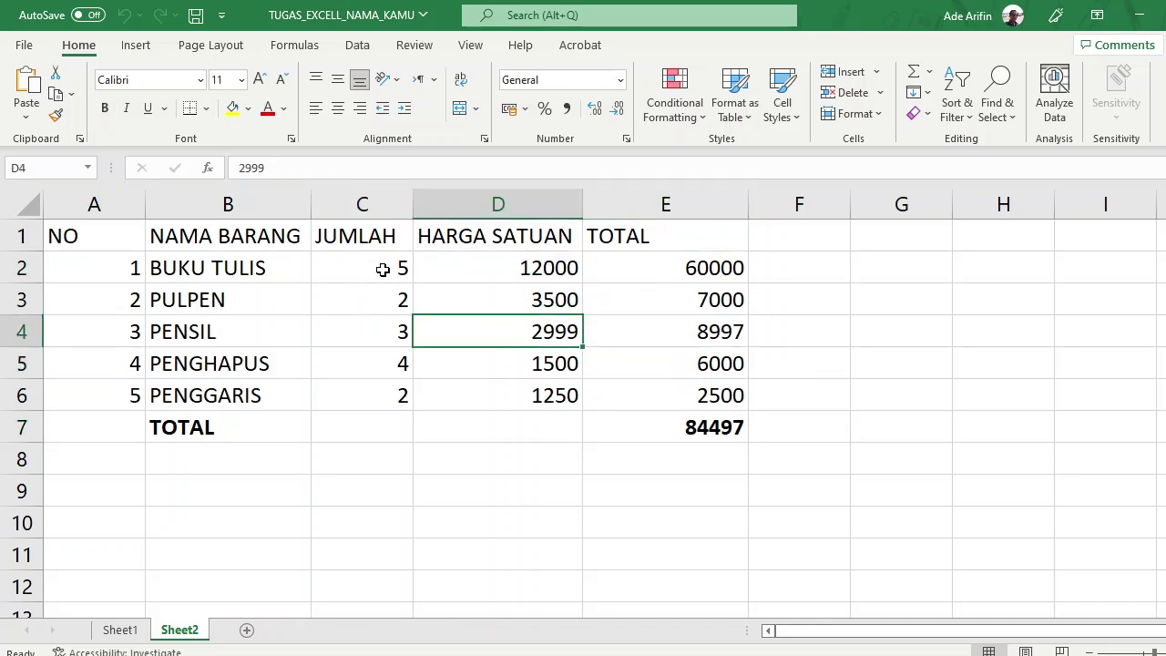
click(384, 231)
click(476, 262)
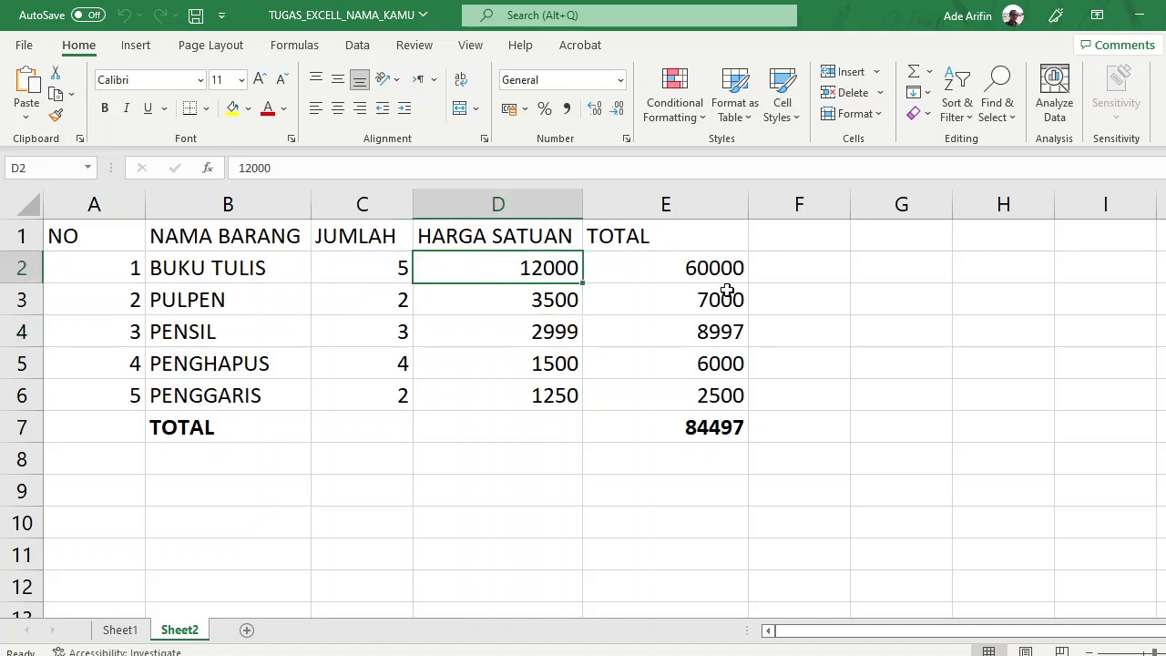
click(694, 264)
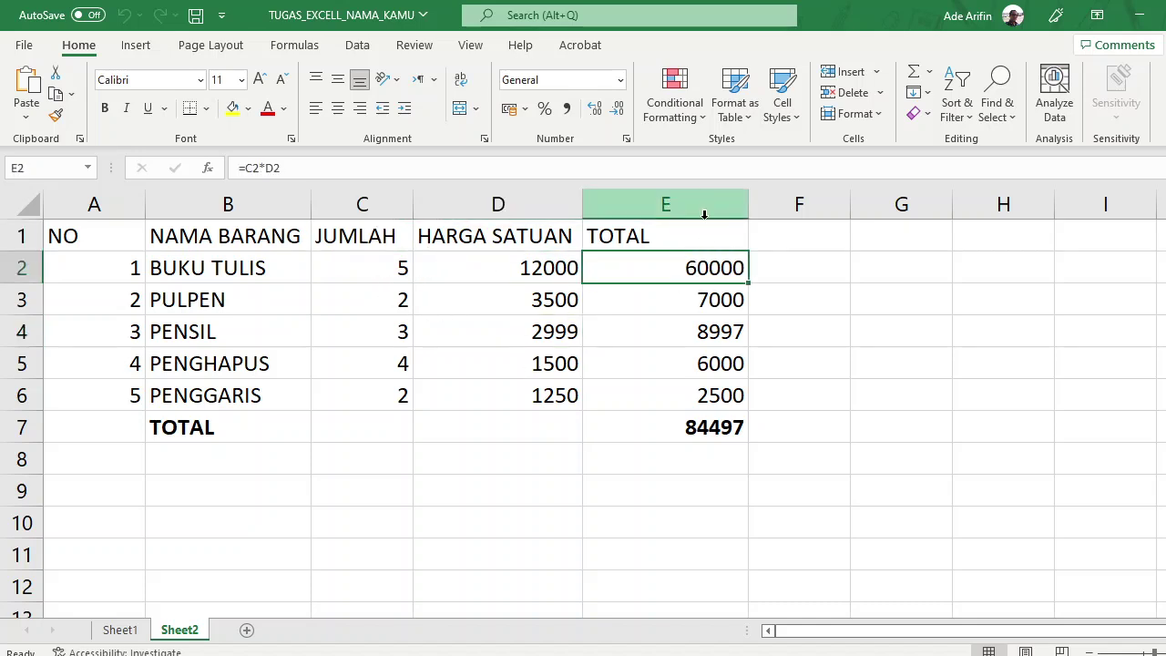
click(707, 339)
click(707, 403)
click(692, 434)
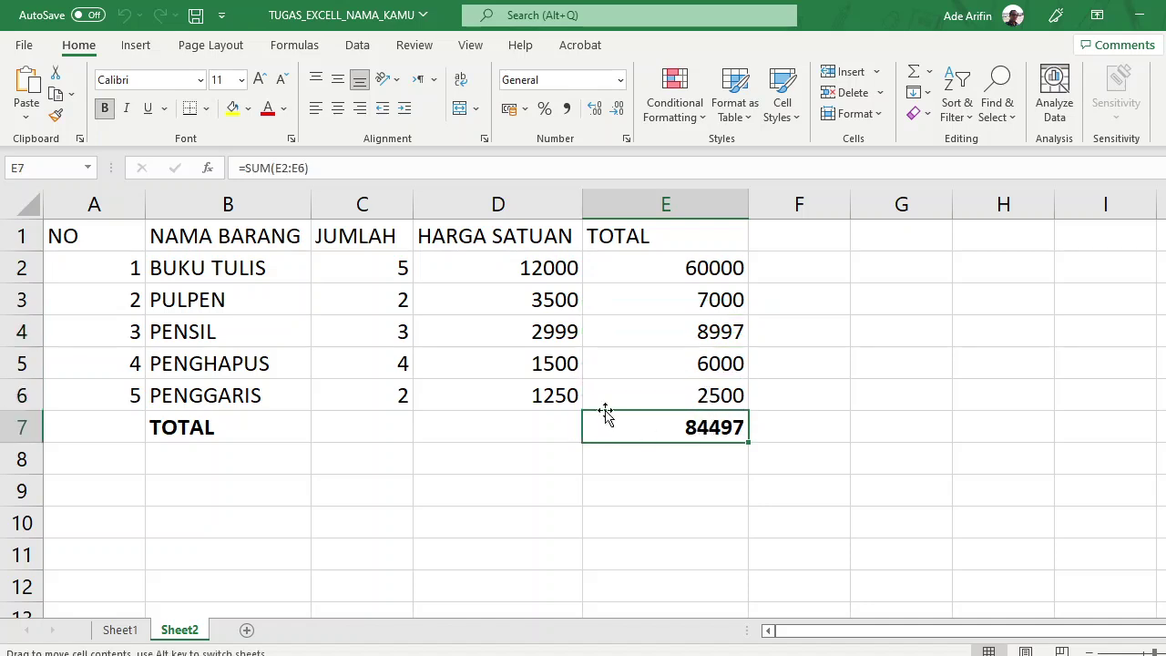
click(718, 264)
click(706, 305)
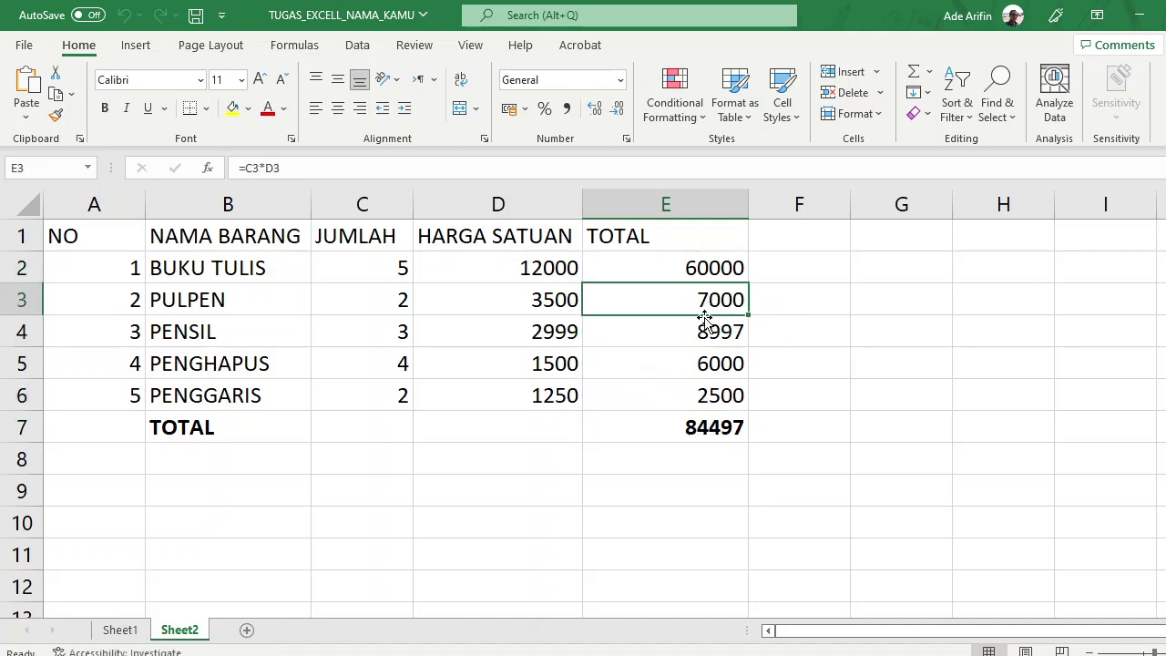
click(707, 364)
click(707, 397)
click(707, 427)
click(711, 364)
click(715, 307)
click(714, 269)
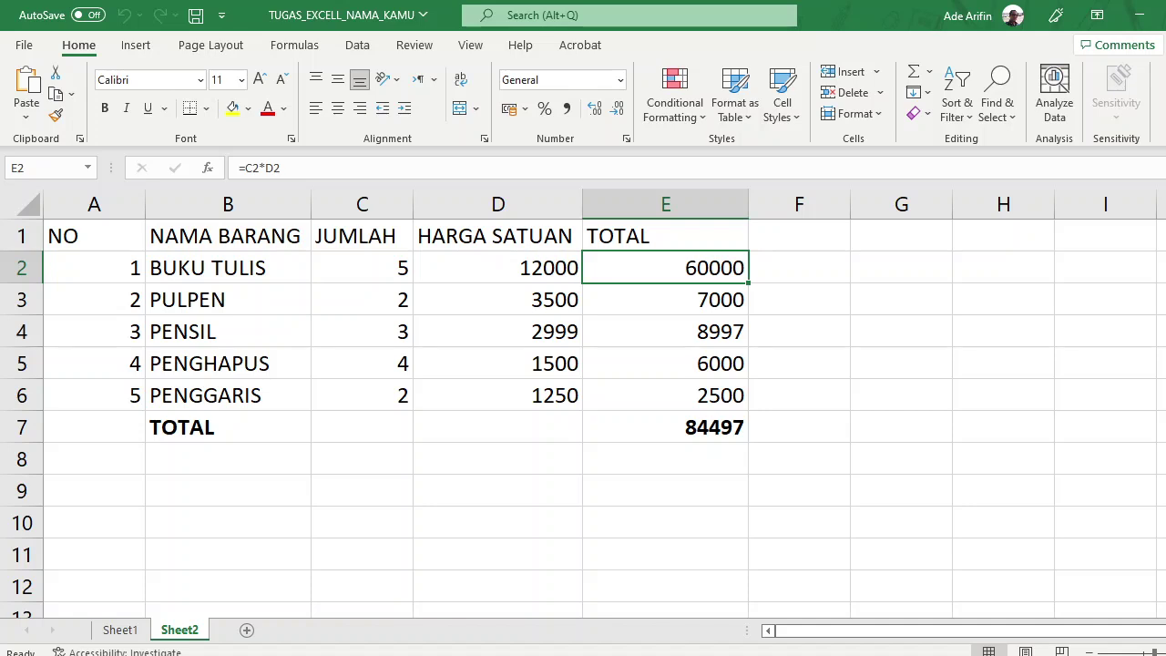
Close the workbook TUGAS_EXCELL_NAMA_KAMU.
click(1165, 15)
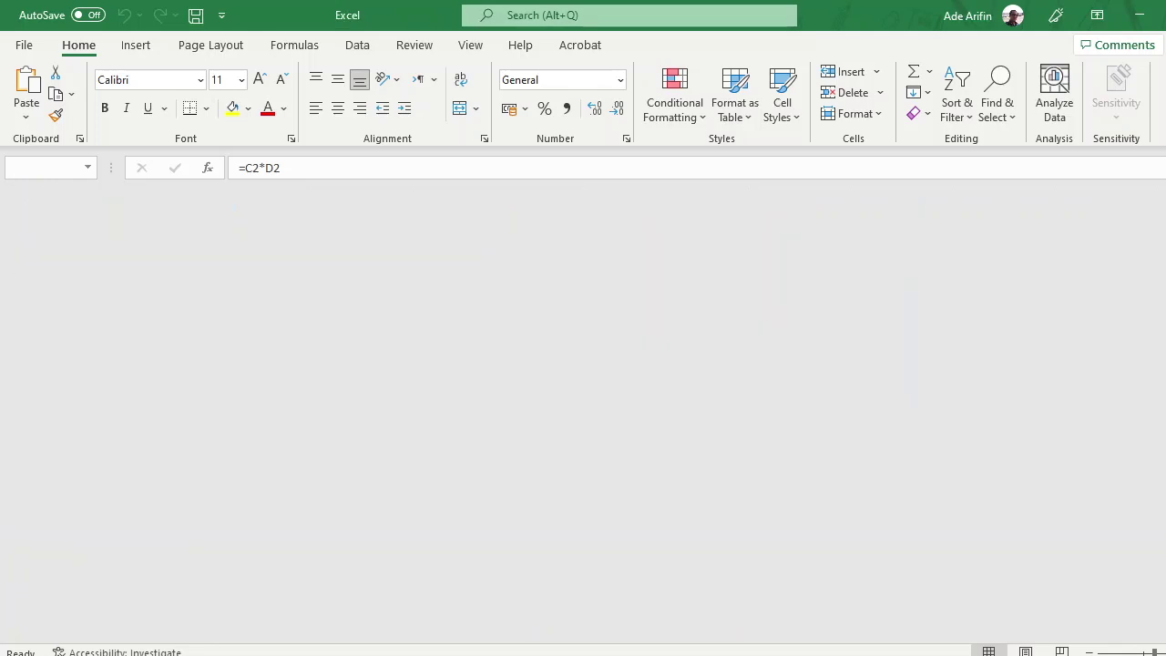
mouse_move(380, 655)
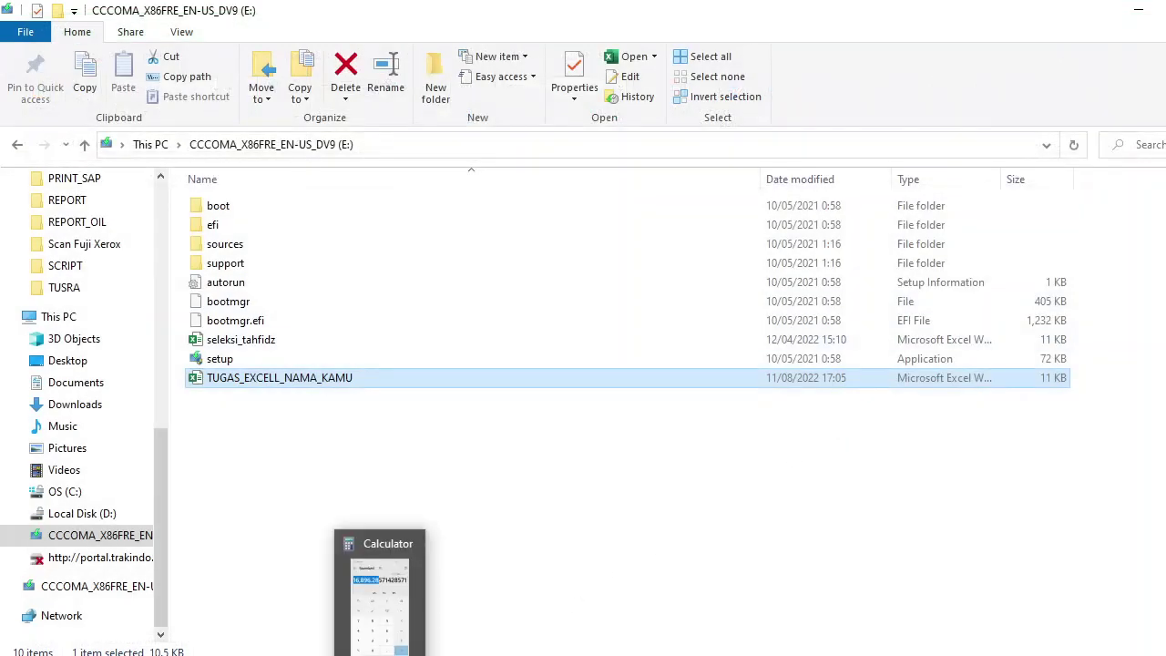